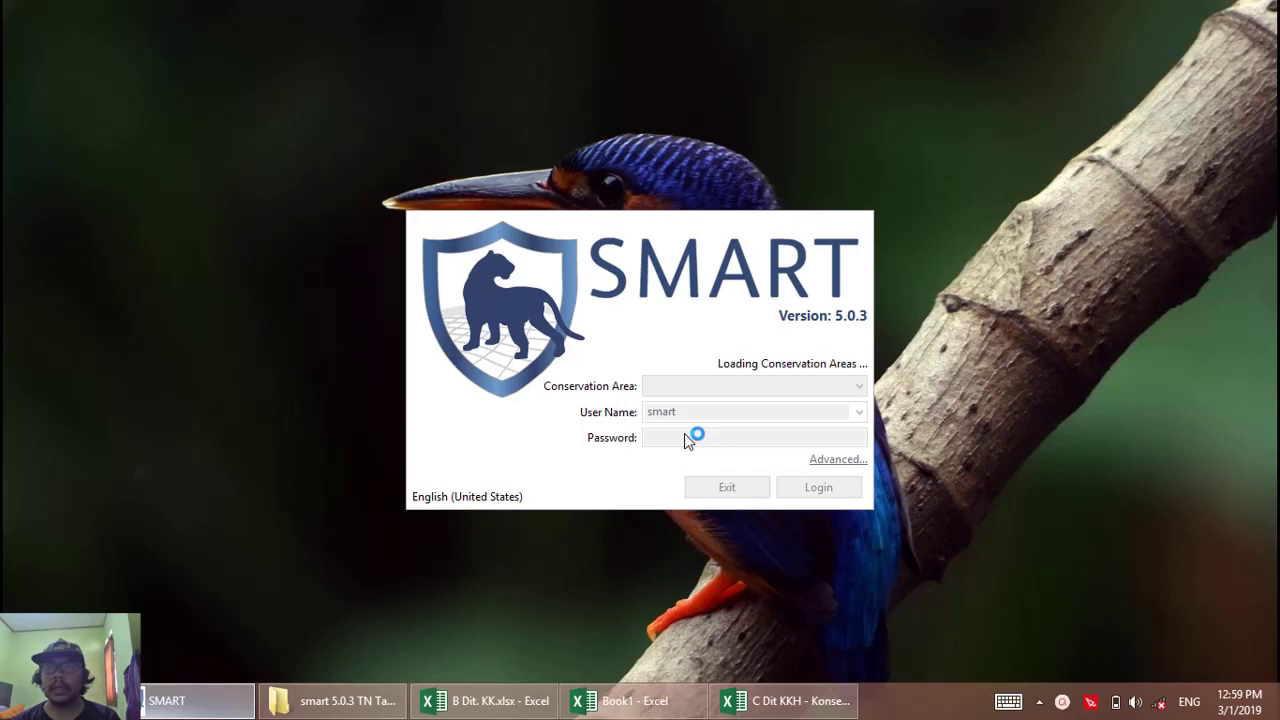
Log in to the RBM - TUTORIAL conservation area with the account password.
left_click(686, 435)
type("smart")
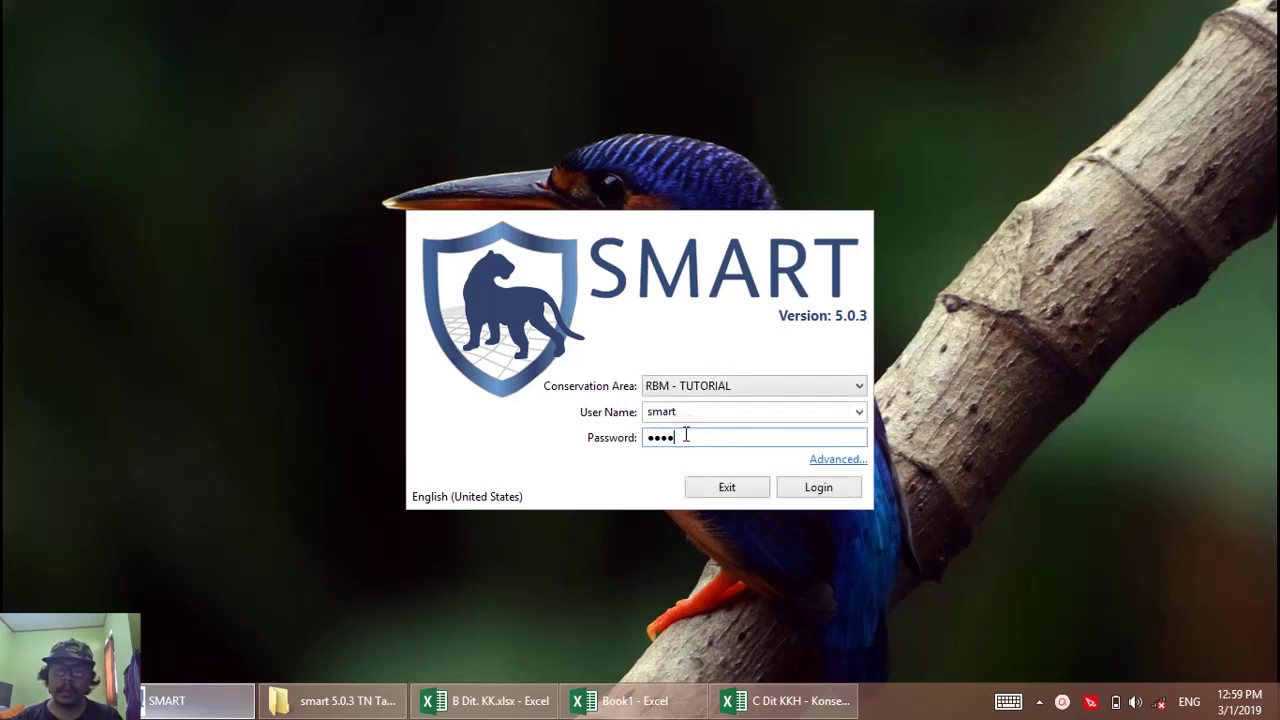
key("Return")
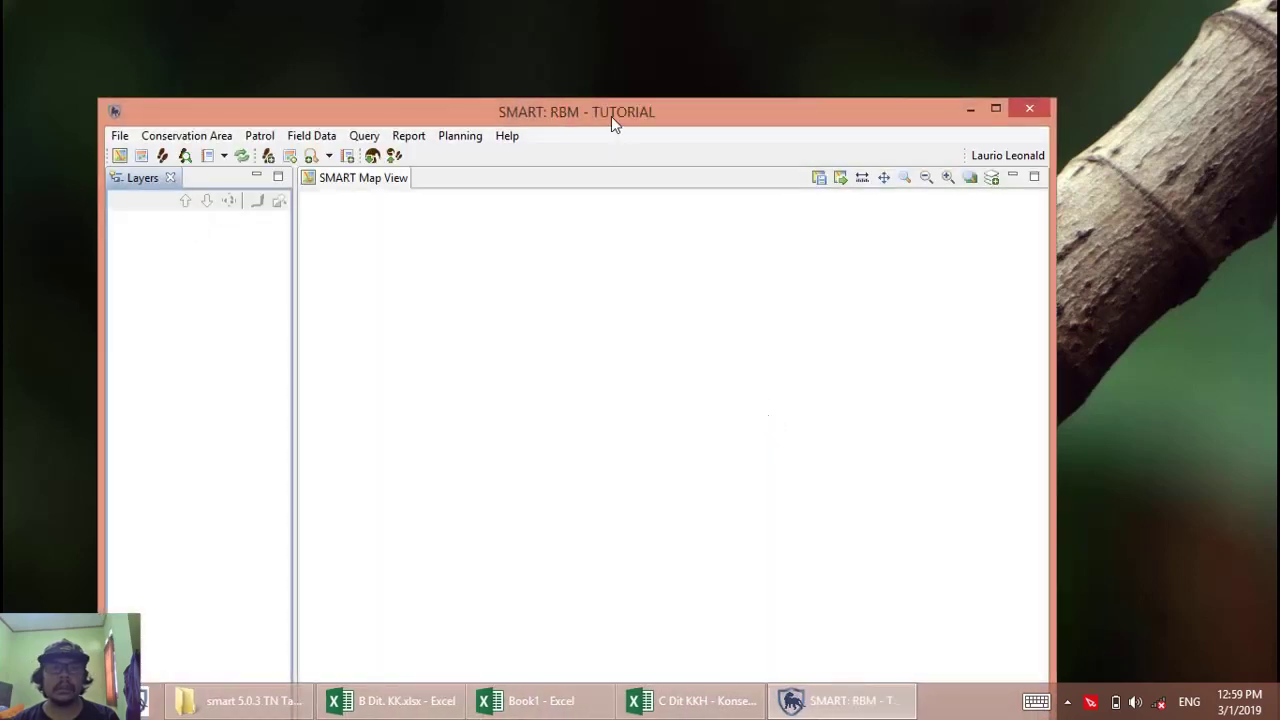
Maximize the window, zoom the map to full extent, and filter patrols to include all dates.
double_click(611, 116)
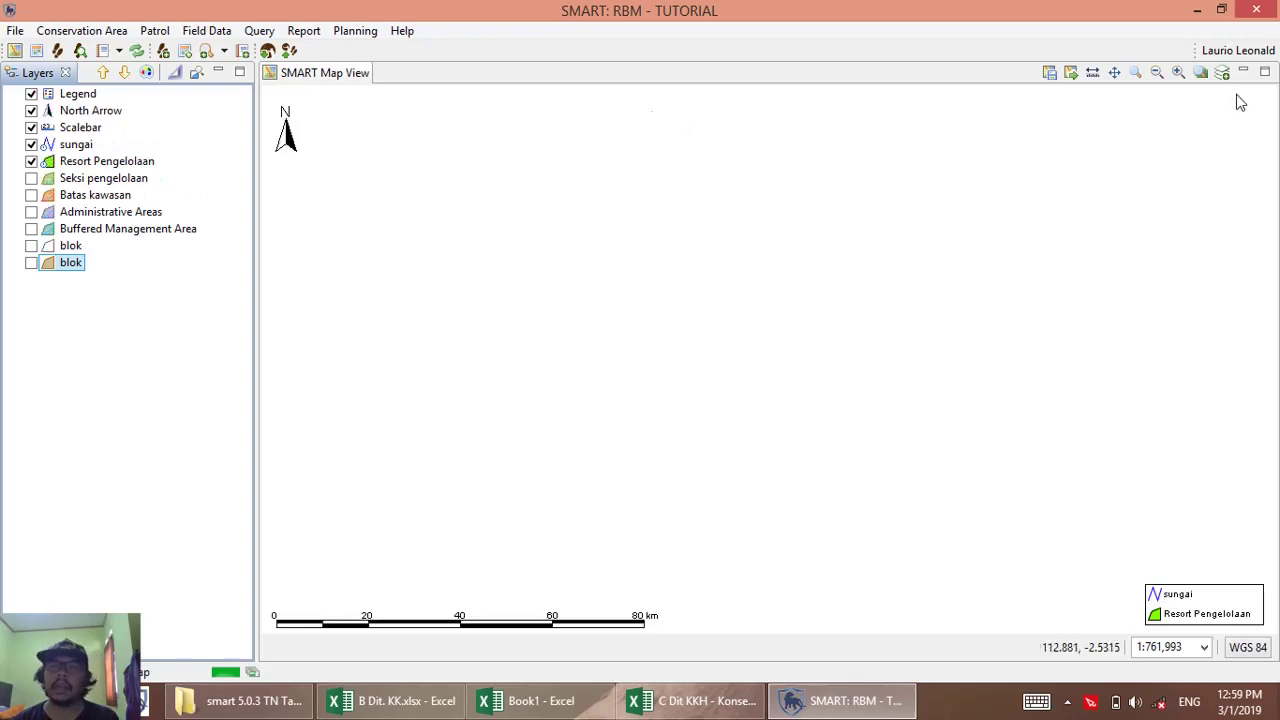
left_click(1200, 73)
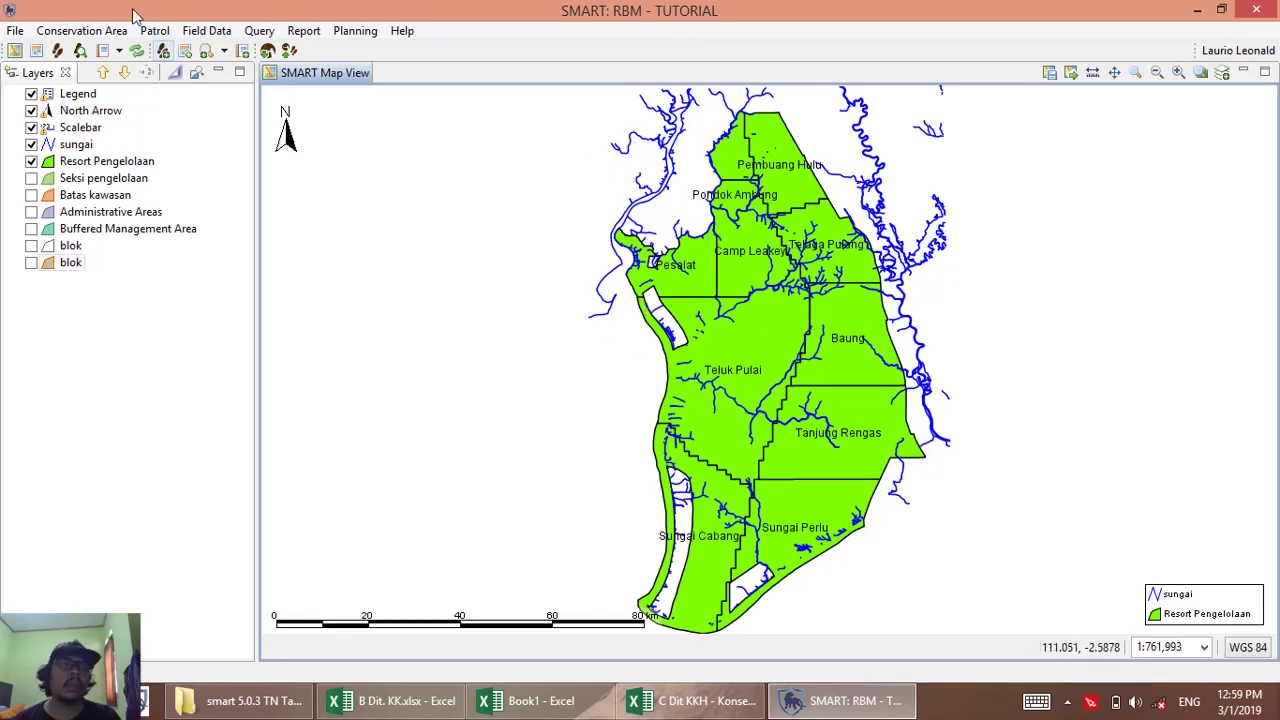
left_click(57, 50)
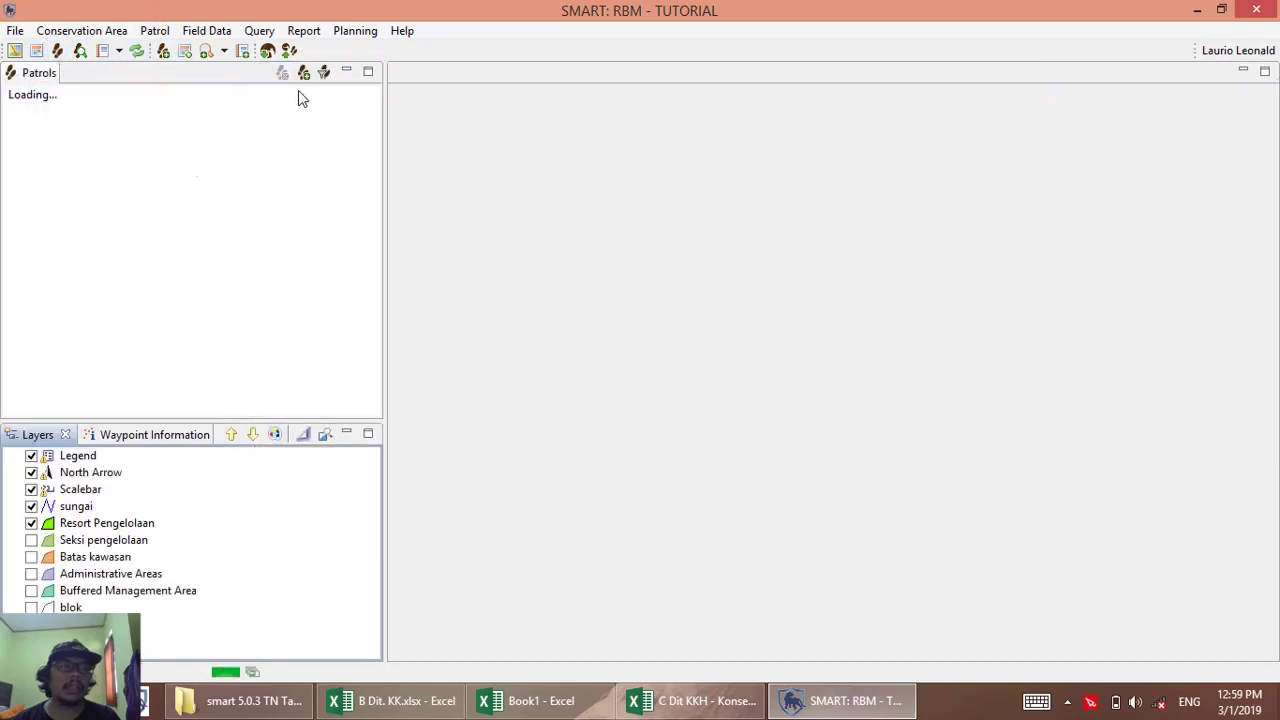
left_click(323, 74)
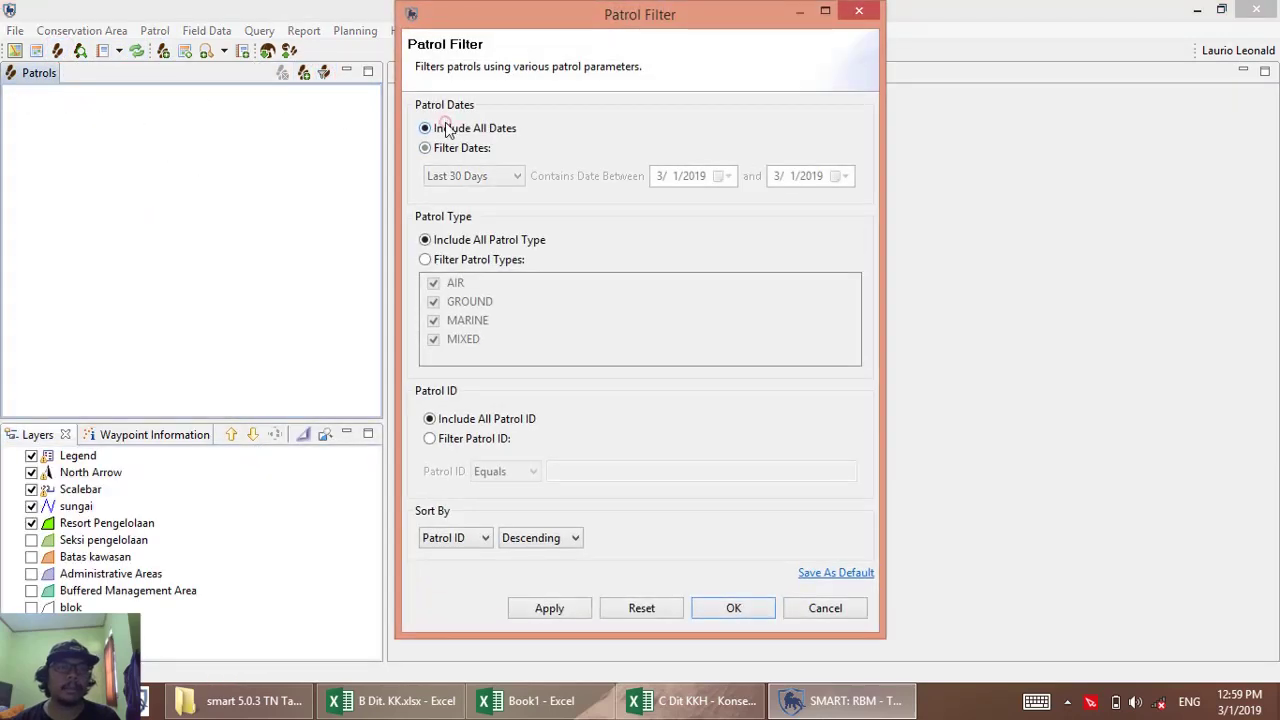
left_click(714, 612)
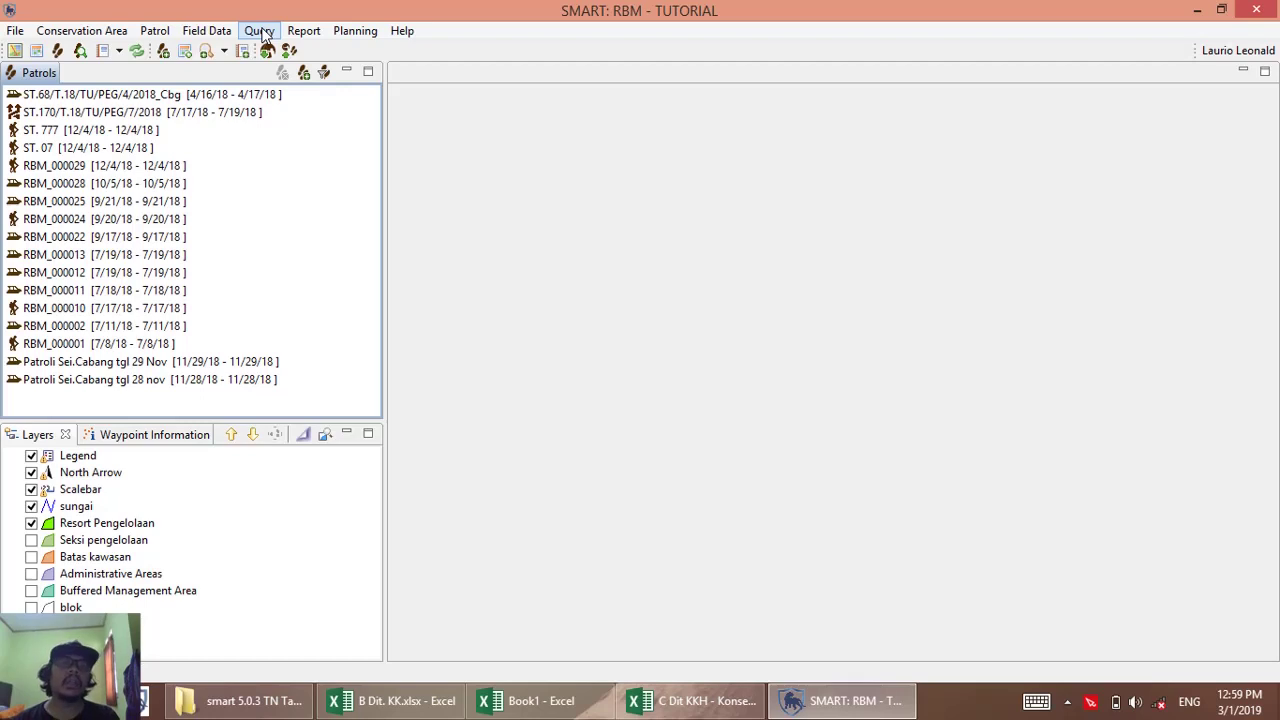
Switch to the queries workspace and create a new Patrol Observation Query.
left_click(262, 33)
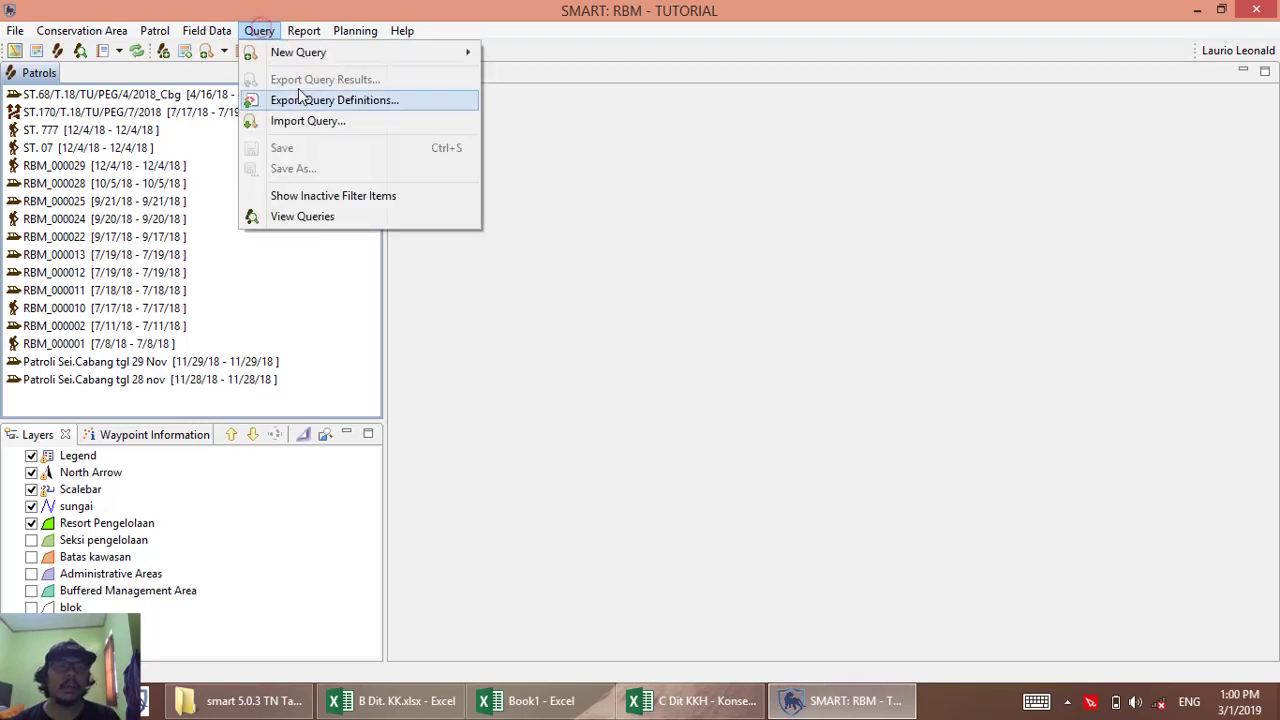
left_click(361, 228)
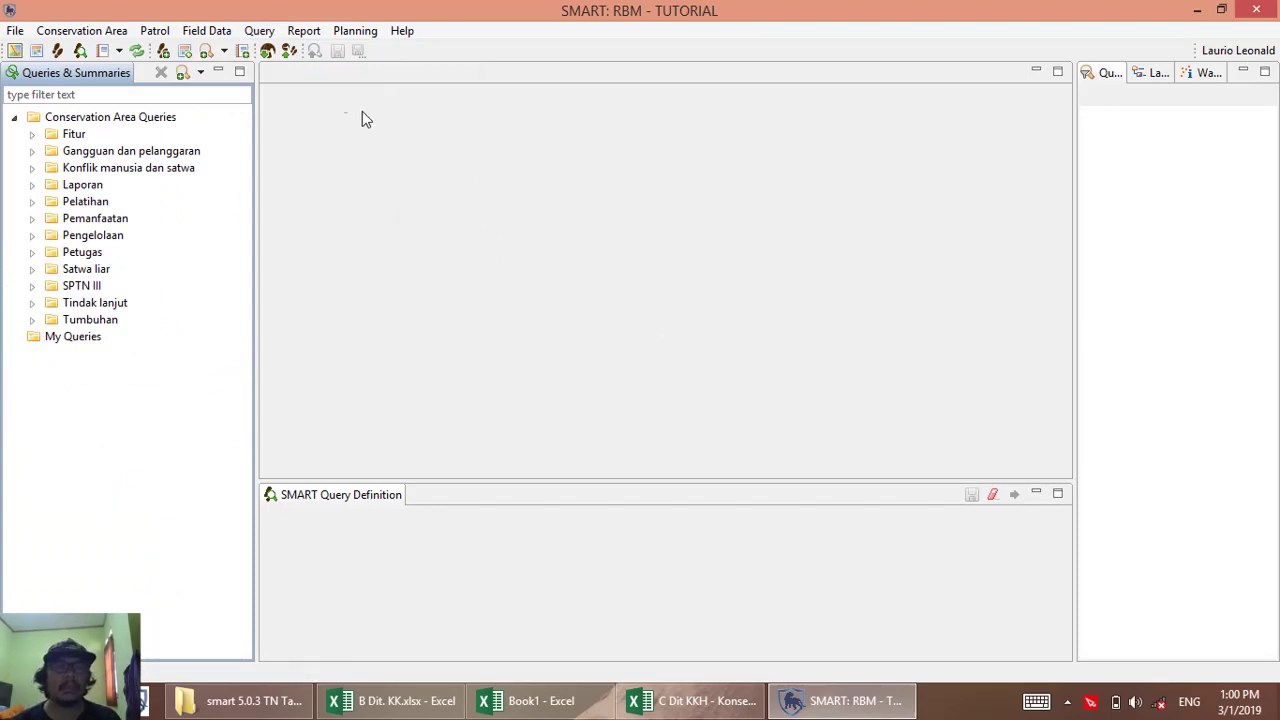
left_click(259, 32)
mouse_move(371, 54)
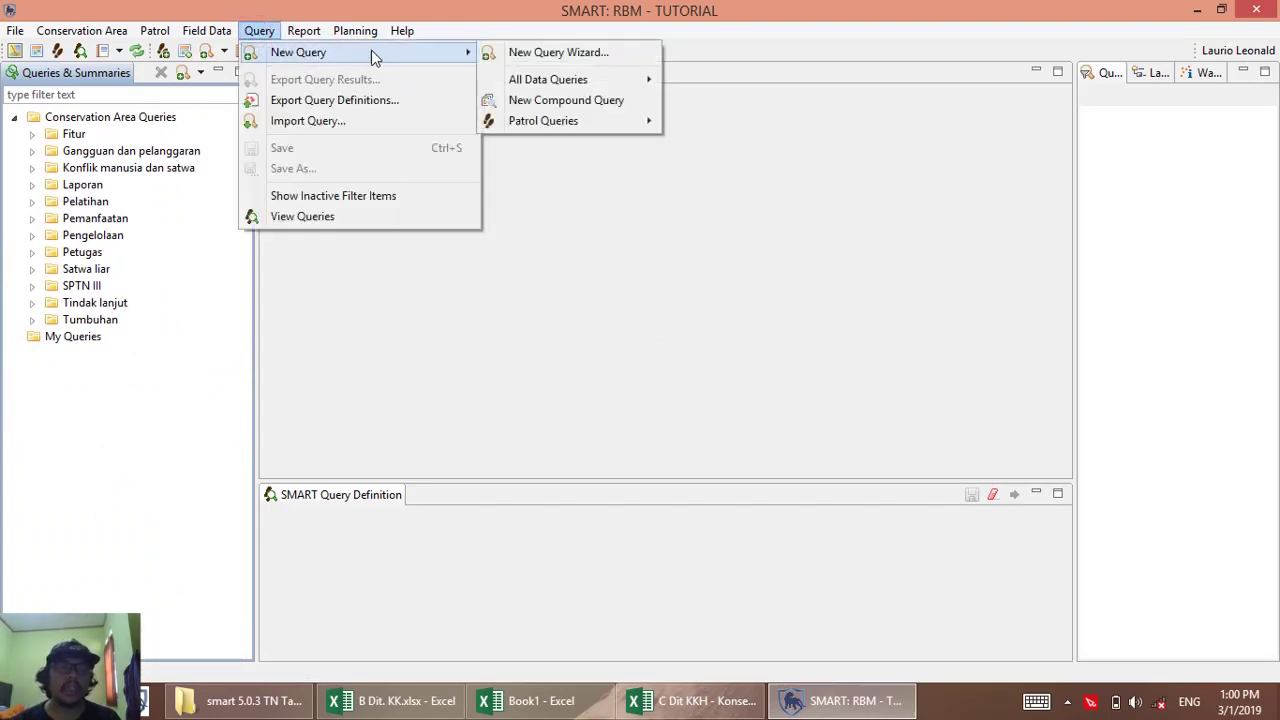
mouse_move(600, 121)
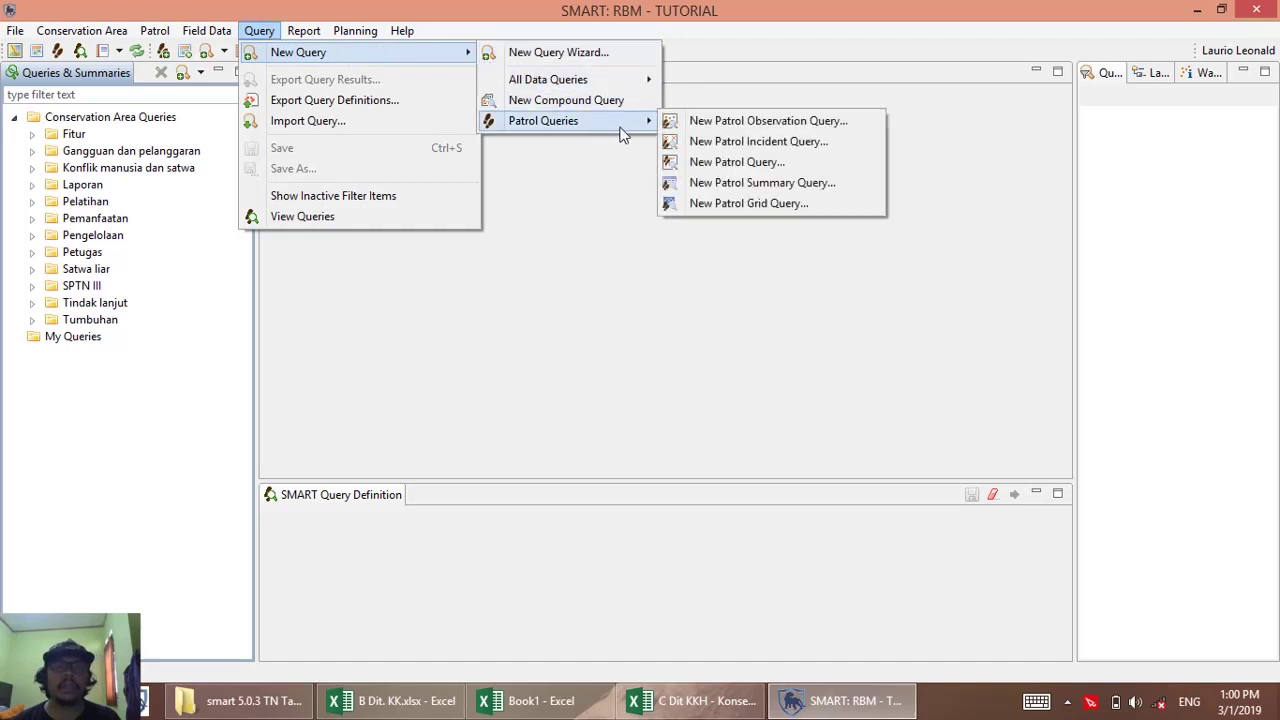
left_click(736, 122)
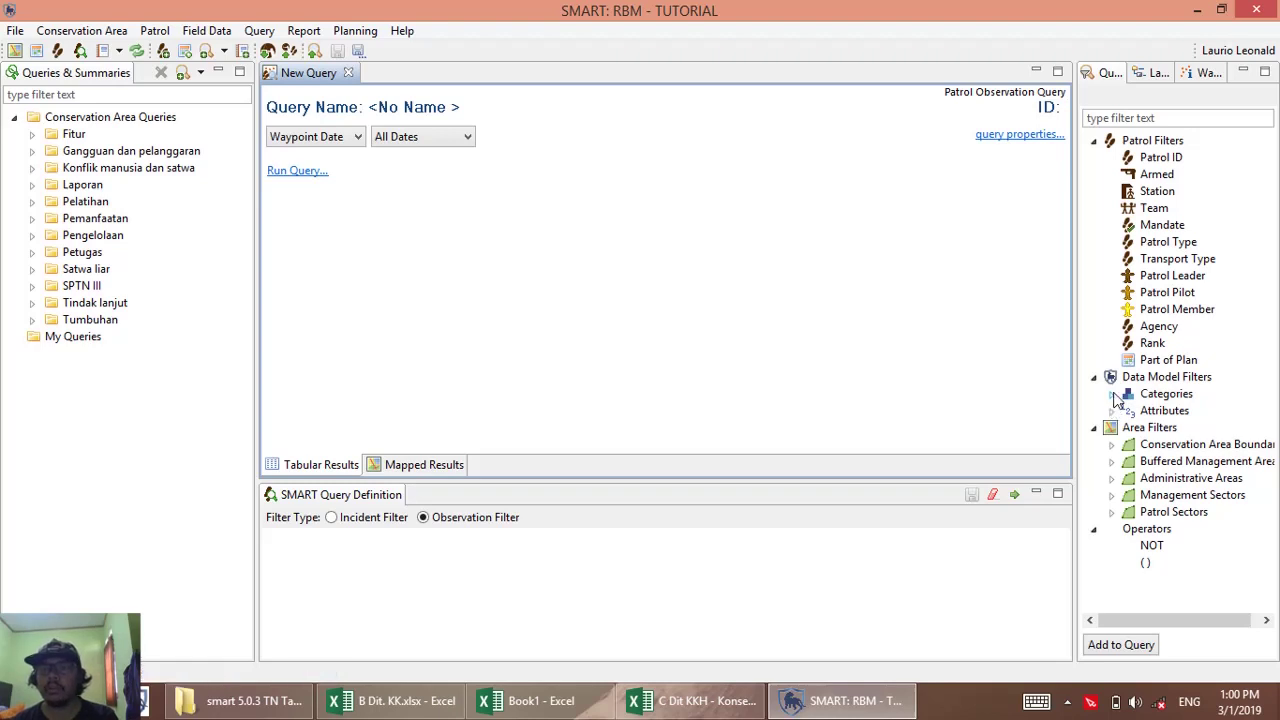
Add the Satwa Liar category filter and name the query 'Sebaran satwa liar'.
left_click(1111, 395)
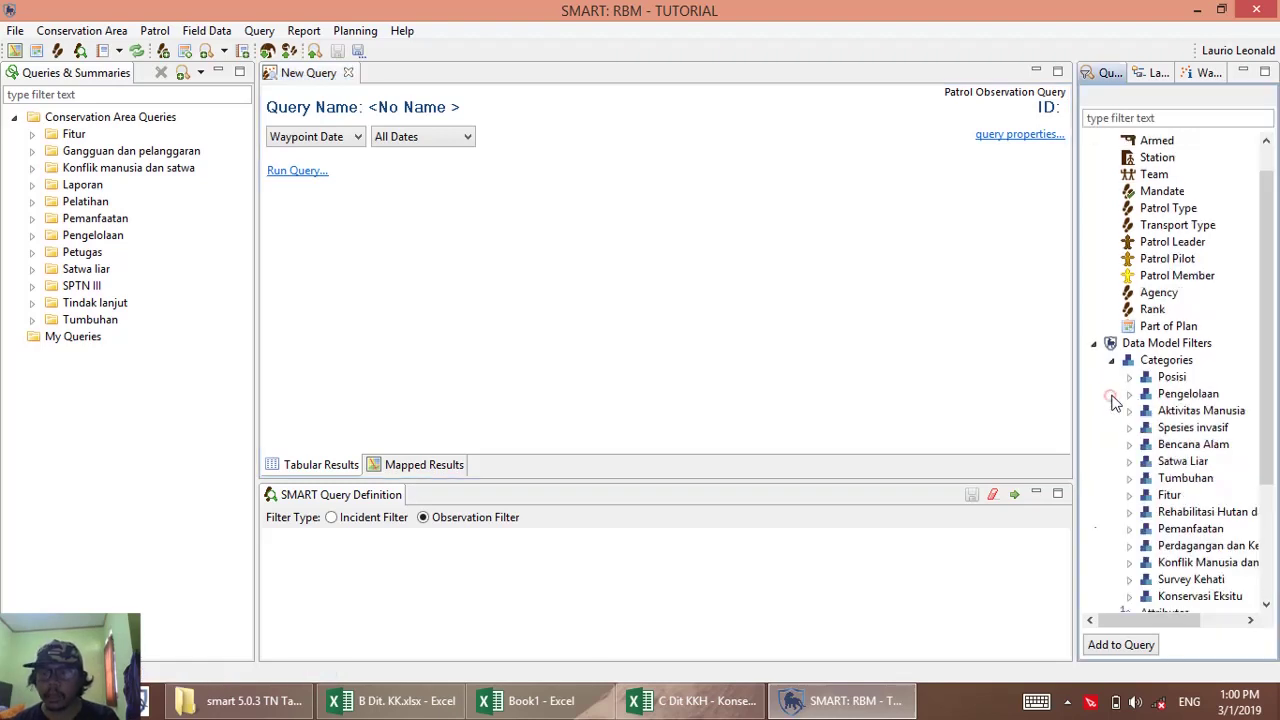
double_click(1183, 461)
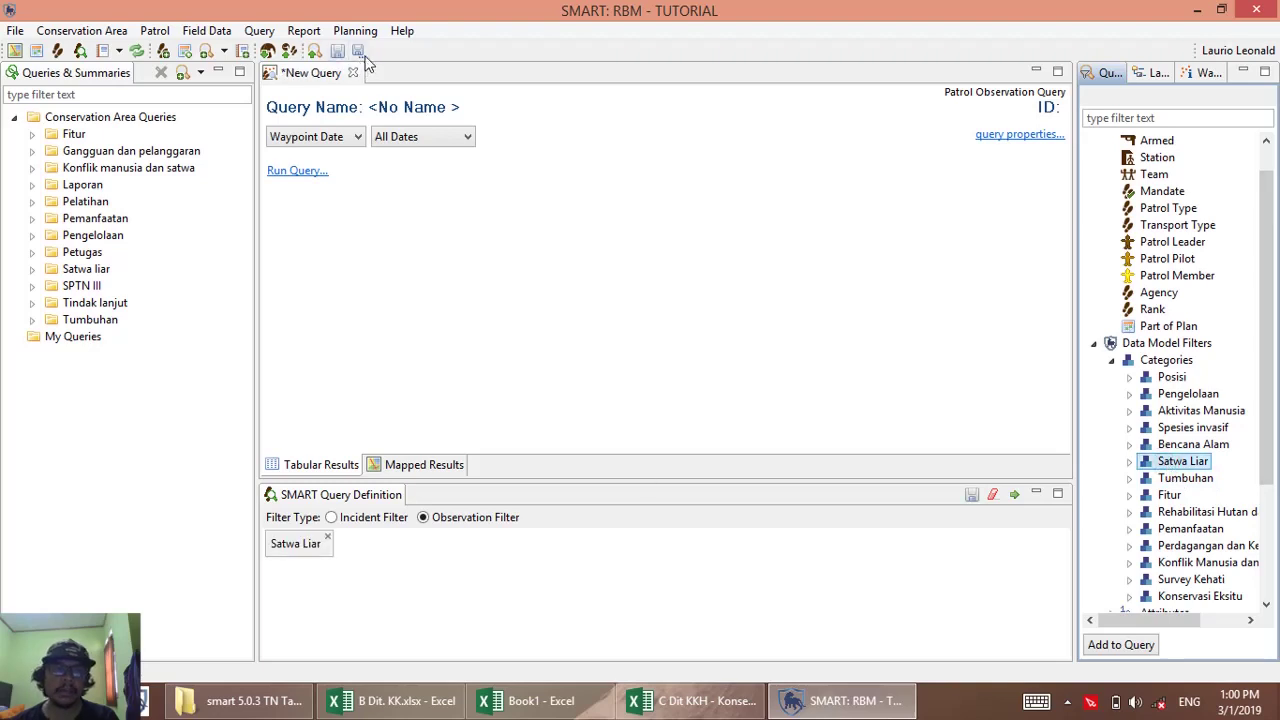
left_click(358, 51)
triple_click(608, 107)
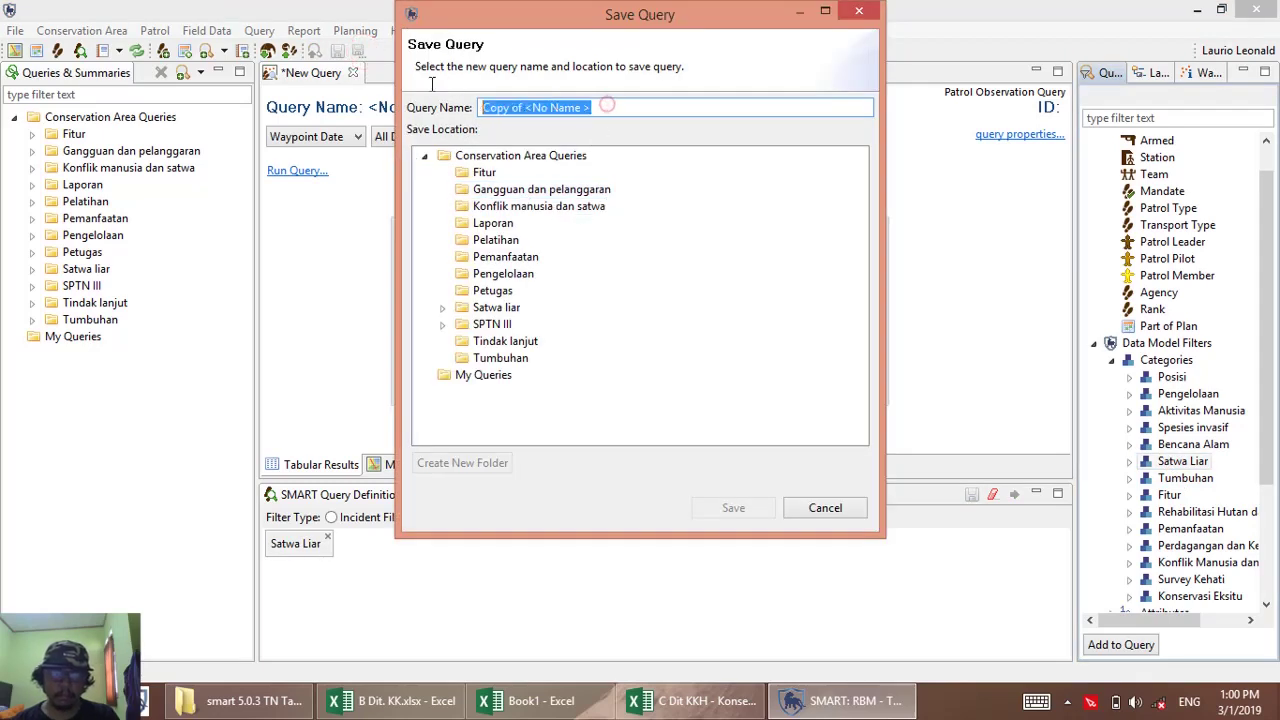
type("Sebaran satwa liar")
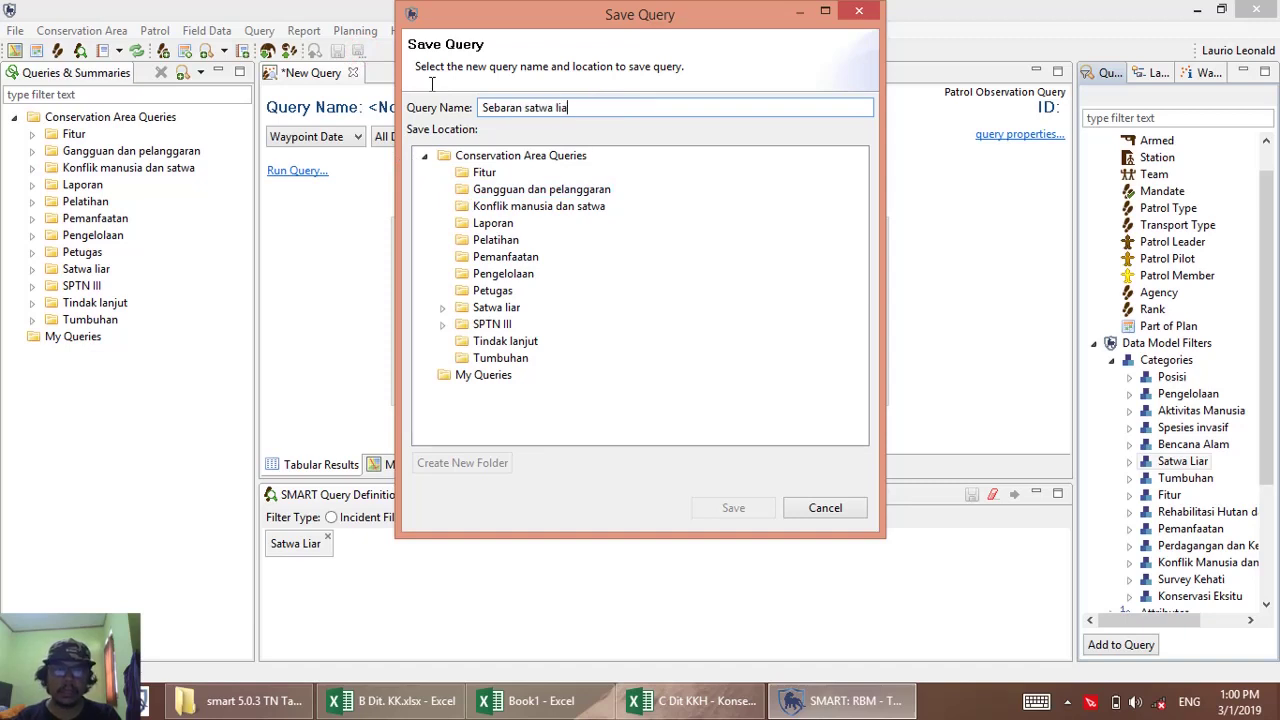
Save it in a new LATIHAN folder under Conservation Area Queries, then remove the Satwa Liar filter.
left_click(480, 156)
left_click(488, 462)
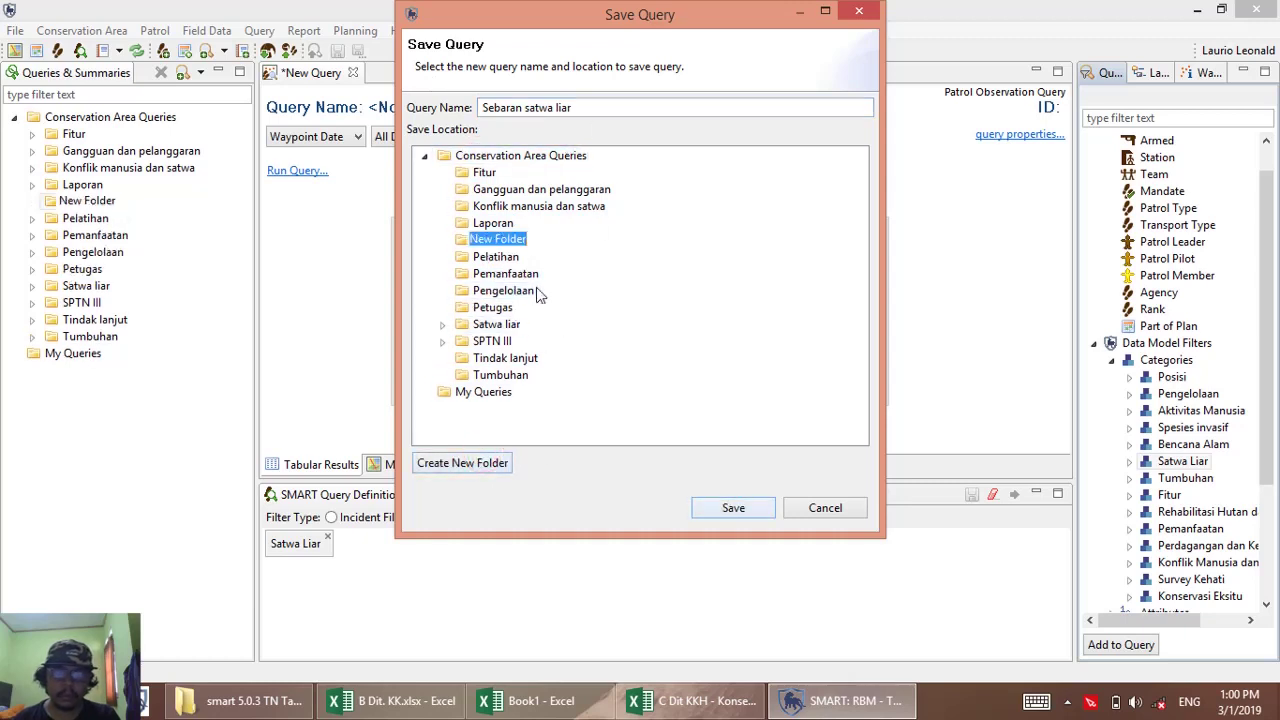
type("LATIHAN")
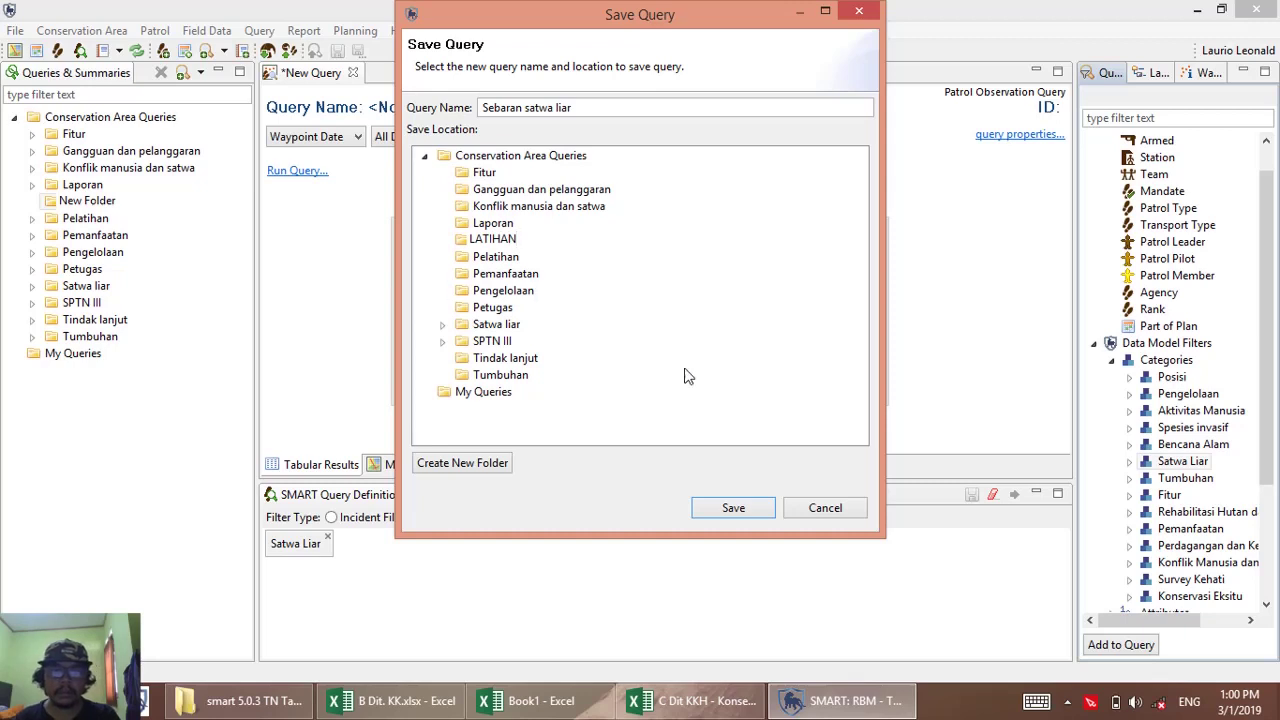
left_click(490, 240)
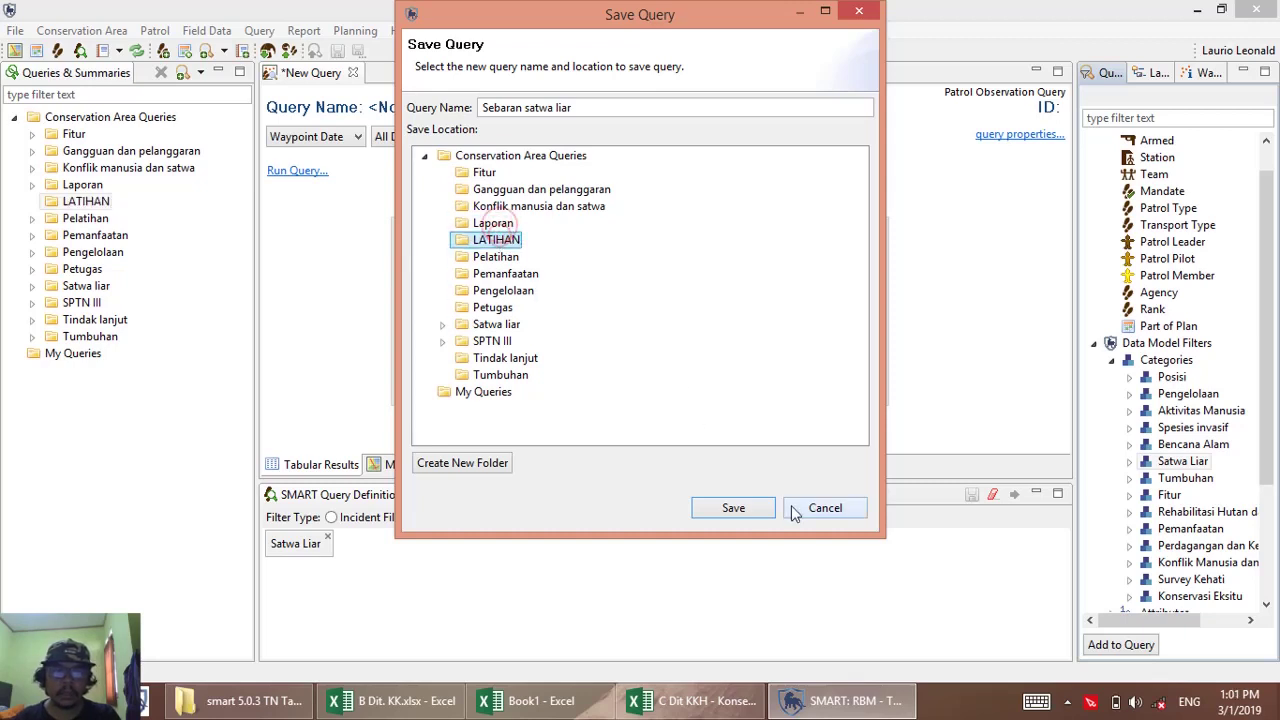
left_click(736, 507)
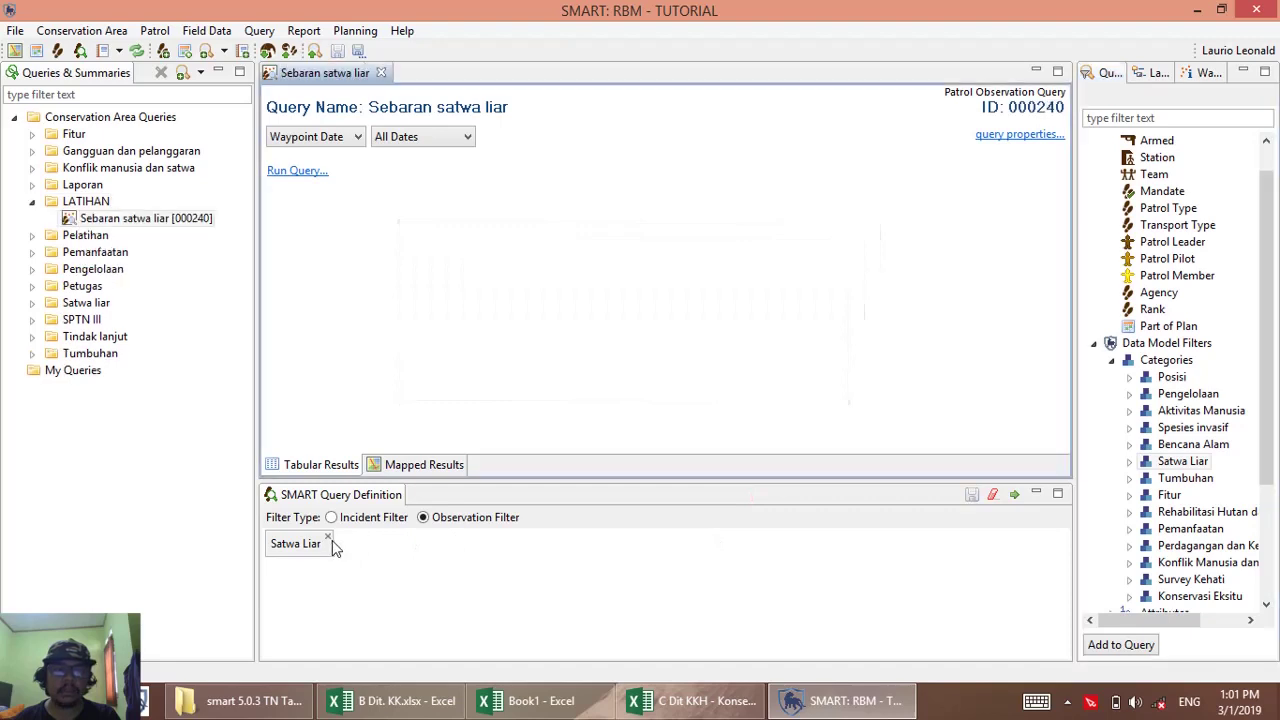
left_click(328, 537)
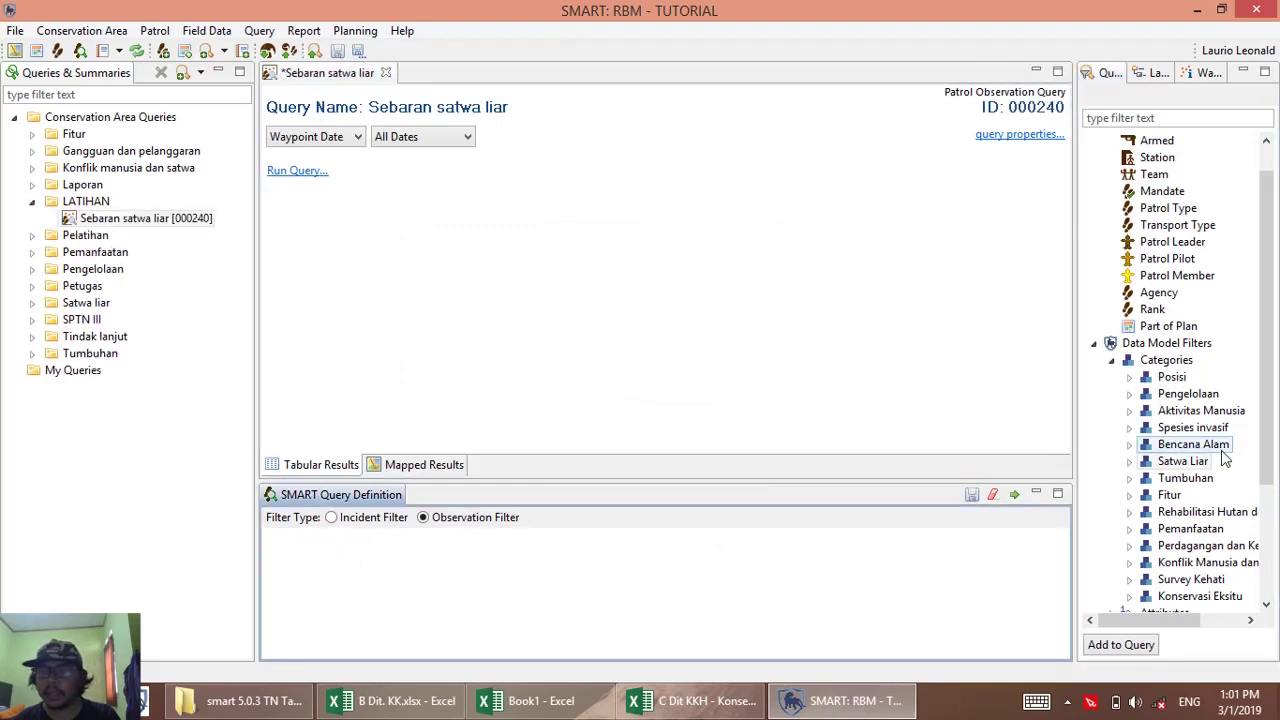
Filter on Aktivitas Manusia and save as 'Sebaran aktivitas manusia' in the LATIHAN folder.
double_click(1207, 413)
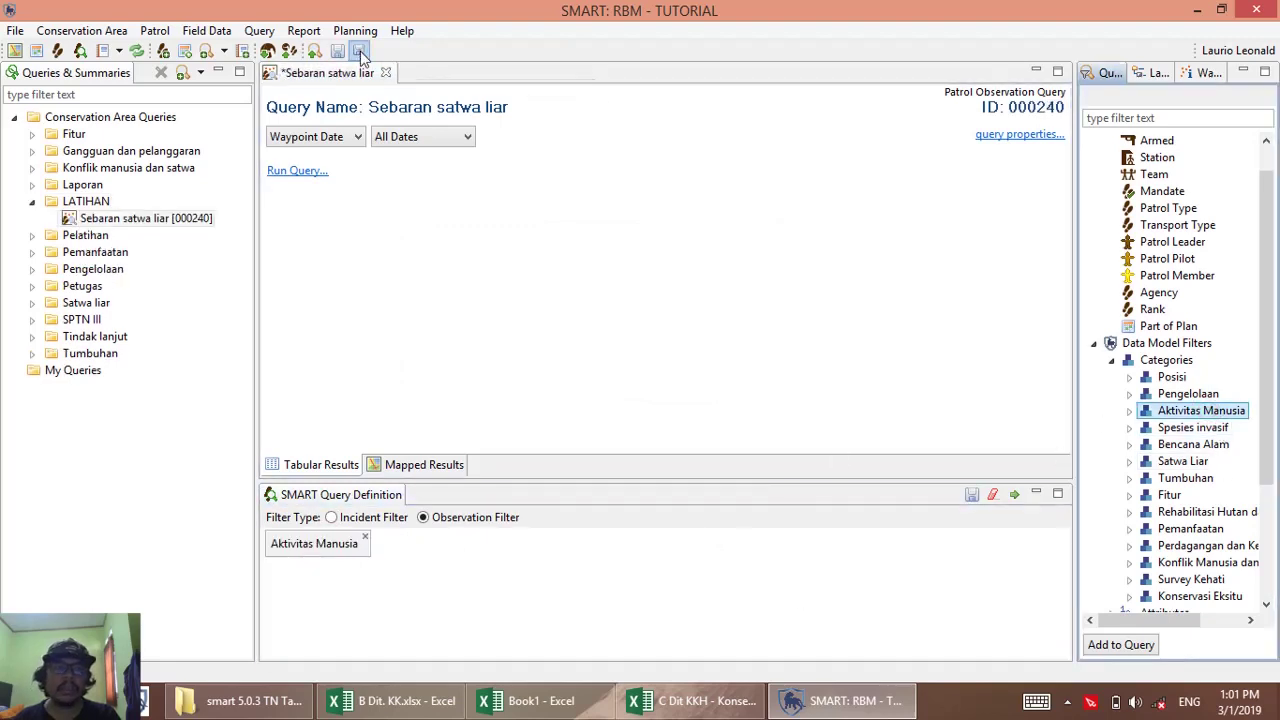
left_click(358, 51)
left_click_drag(622, 107, 482, 107)
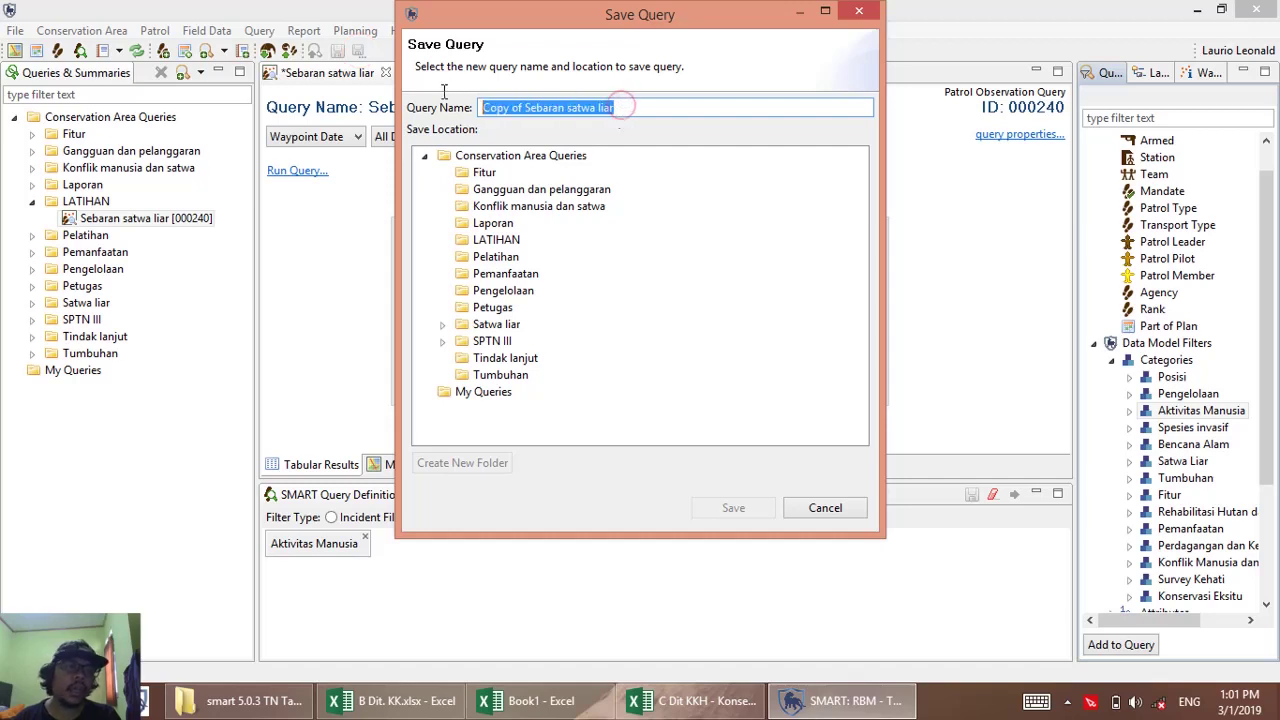
type("A")
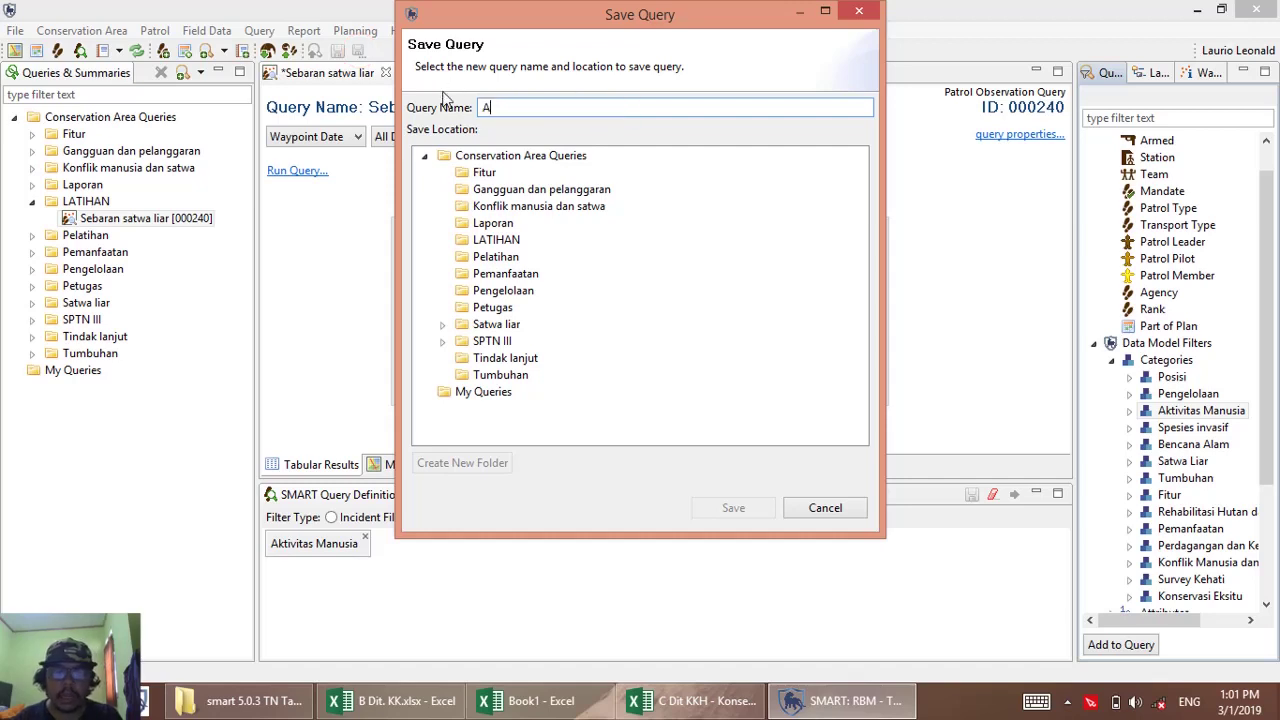
key("BackSpace")
type("Sebaran aktivitas manusia")
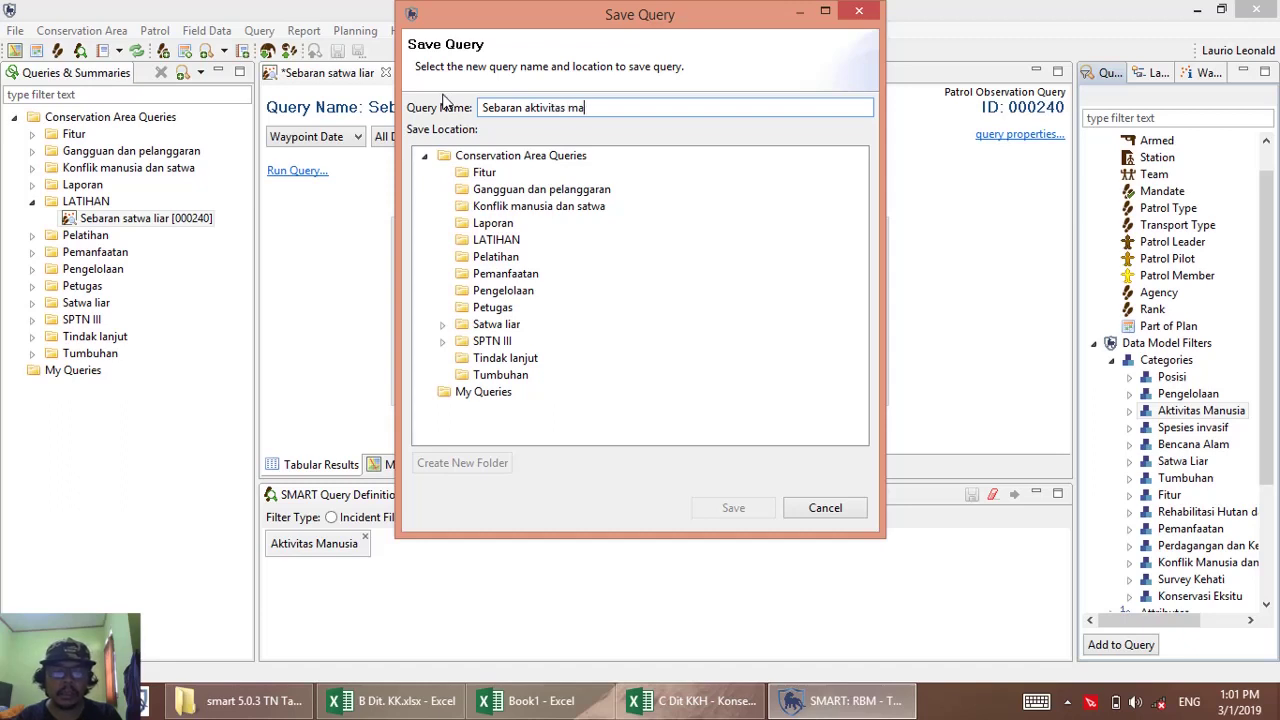
left_click(497, 240)
left_click(735, 509)
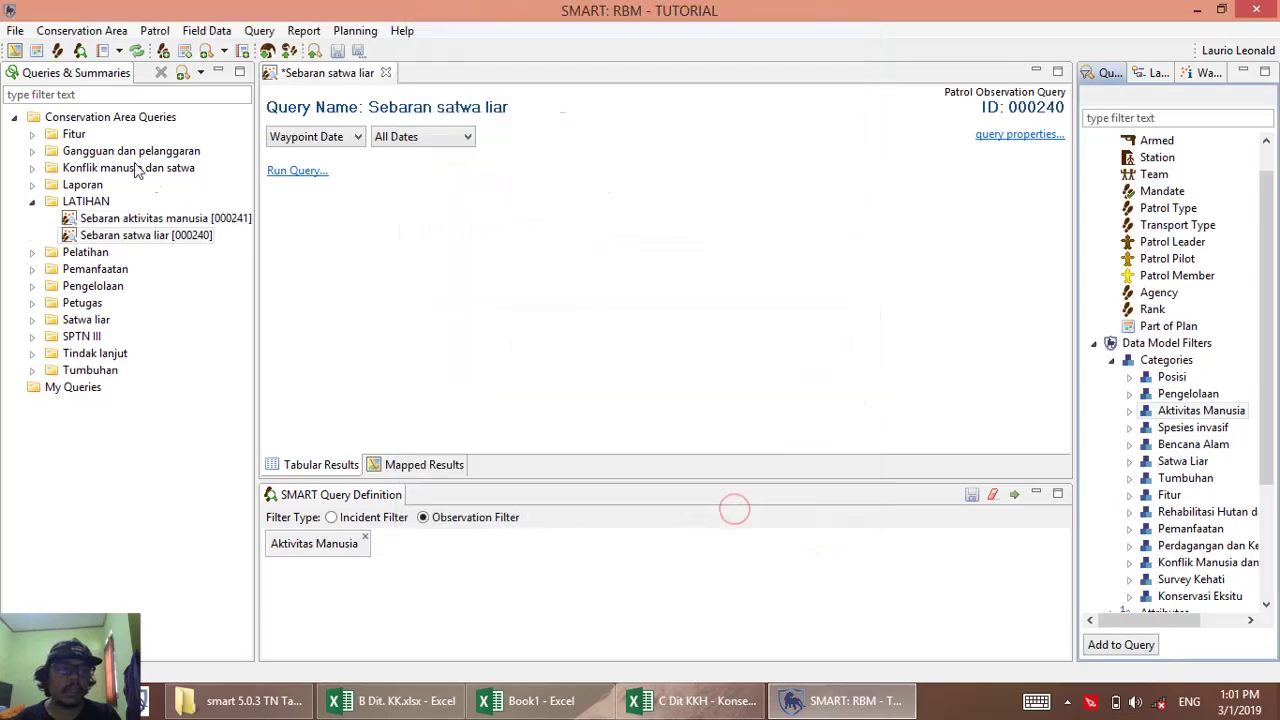
Browse the Gangguan dan pelanggaran, Satwa liar and Petugas folders, then select LATIHAN.
left_click(31, 151)
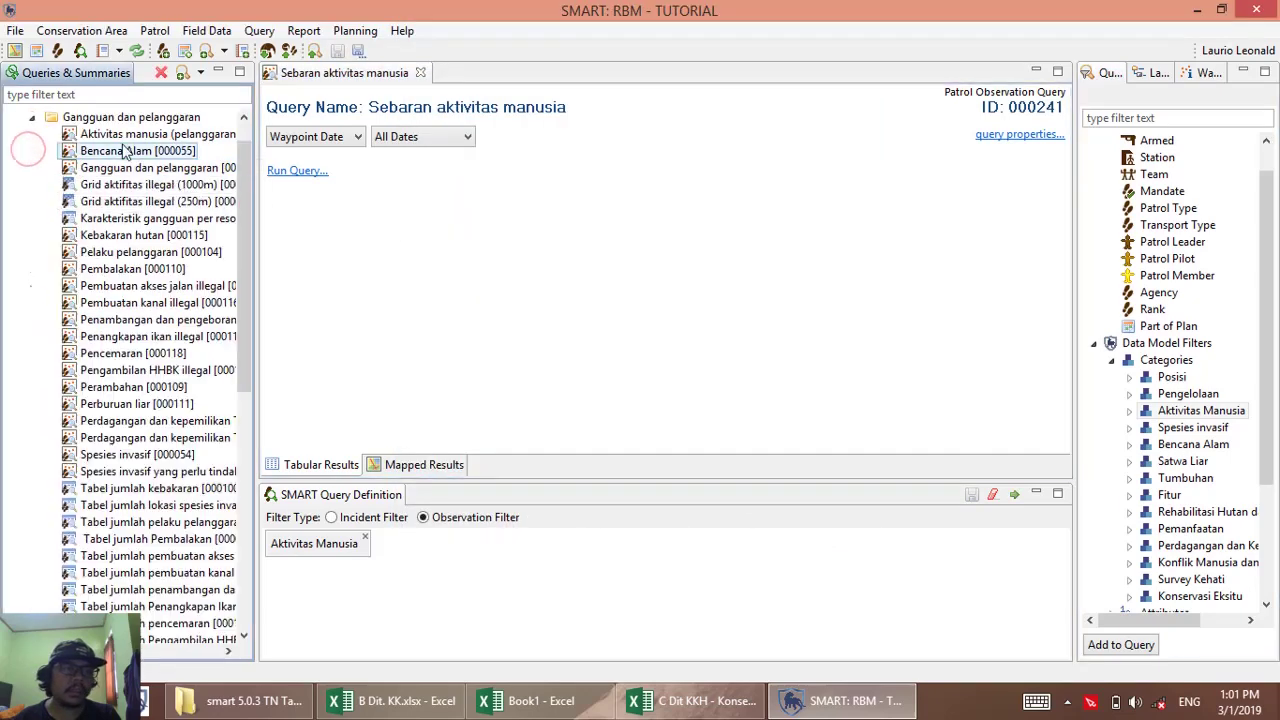
left_click(31, 118)
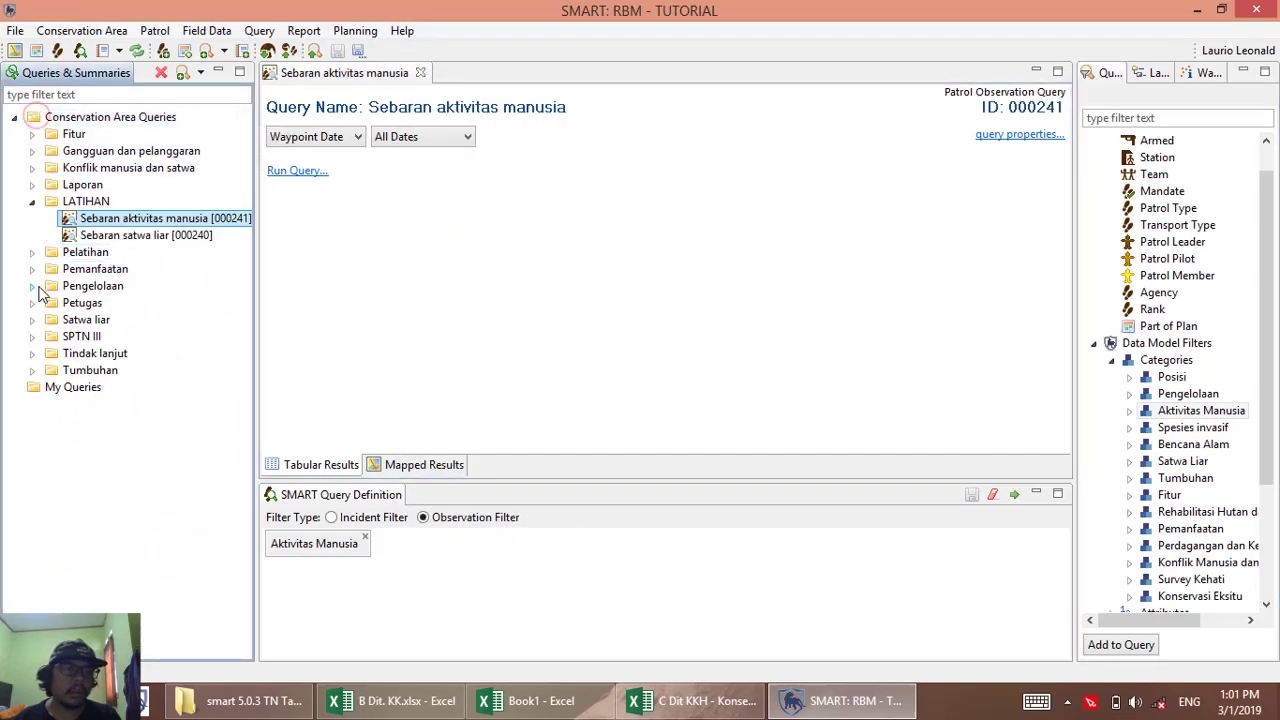
left_click(32, 320)
left_click(32, 320)
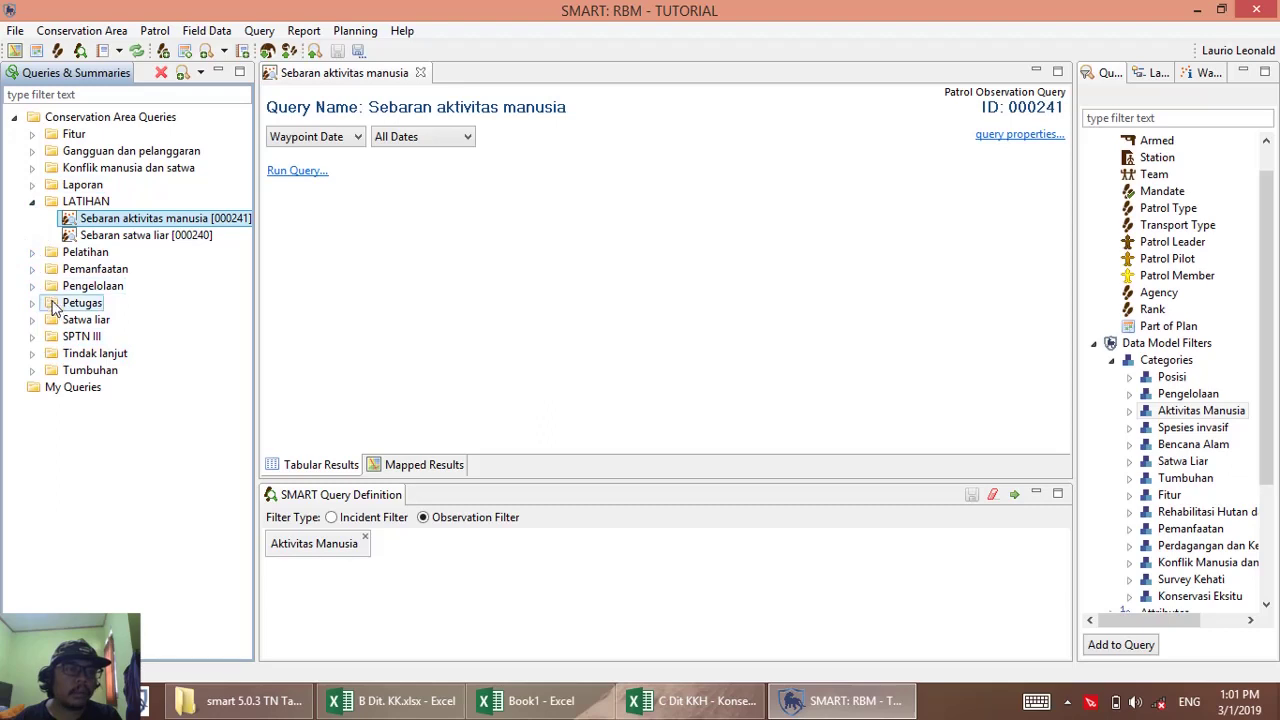
left_click(32, 302)
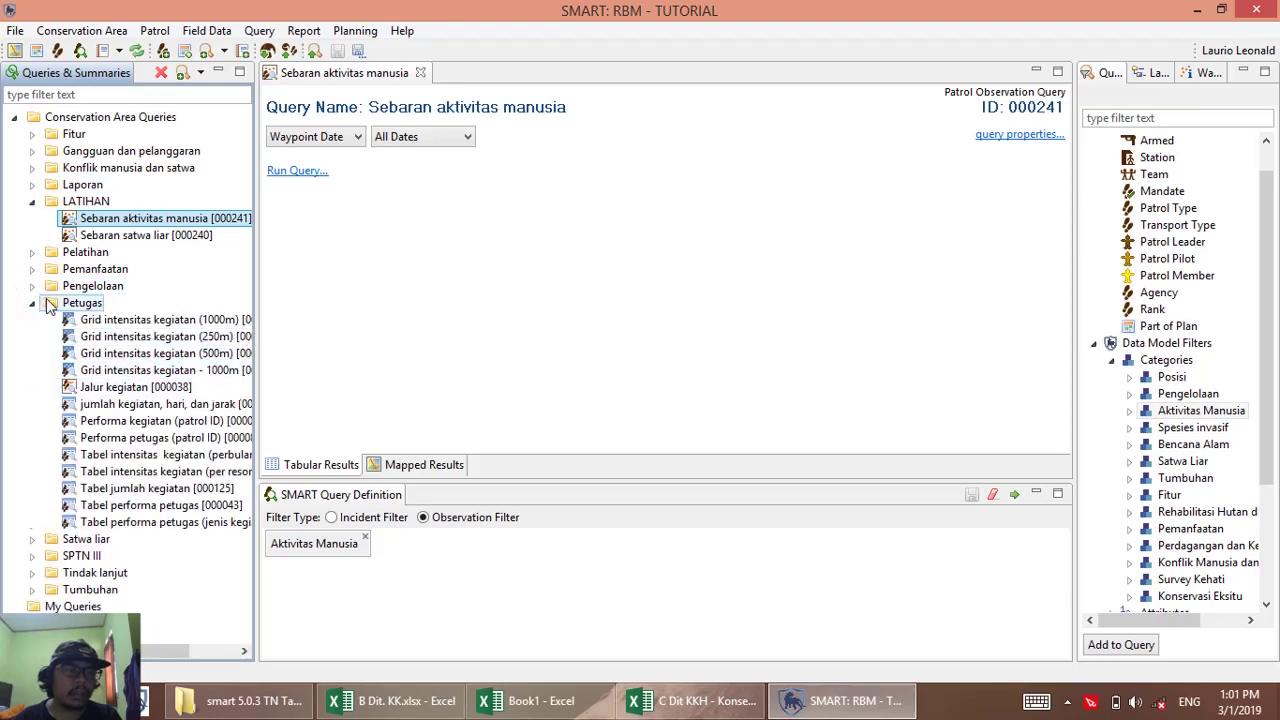
left_click(32, 302)
left_click(88, 203)
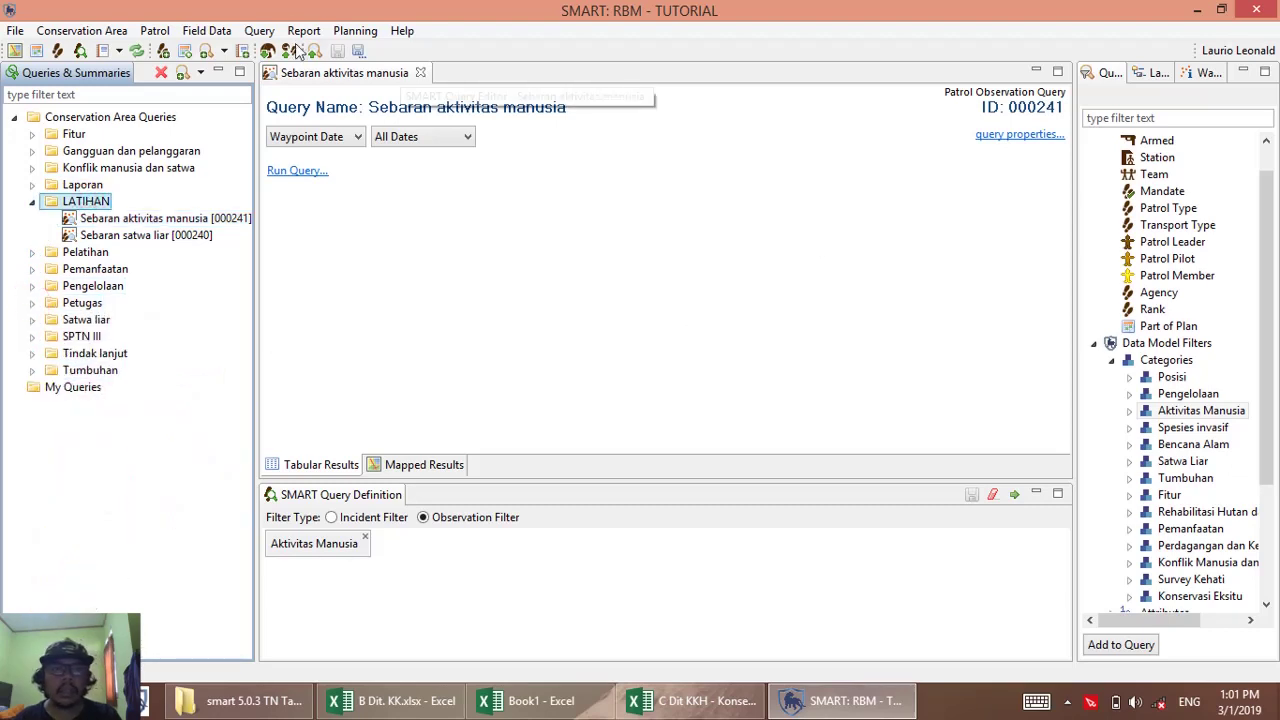
Save a new patrol query as 'Jalur kegiatan' in LATIHAN, then show Sebaran aktivitas manusia's Mapped Results.
left_click(259, 31)
mouse_move(399, 58)
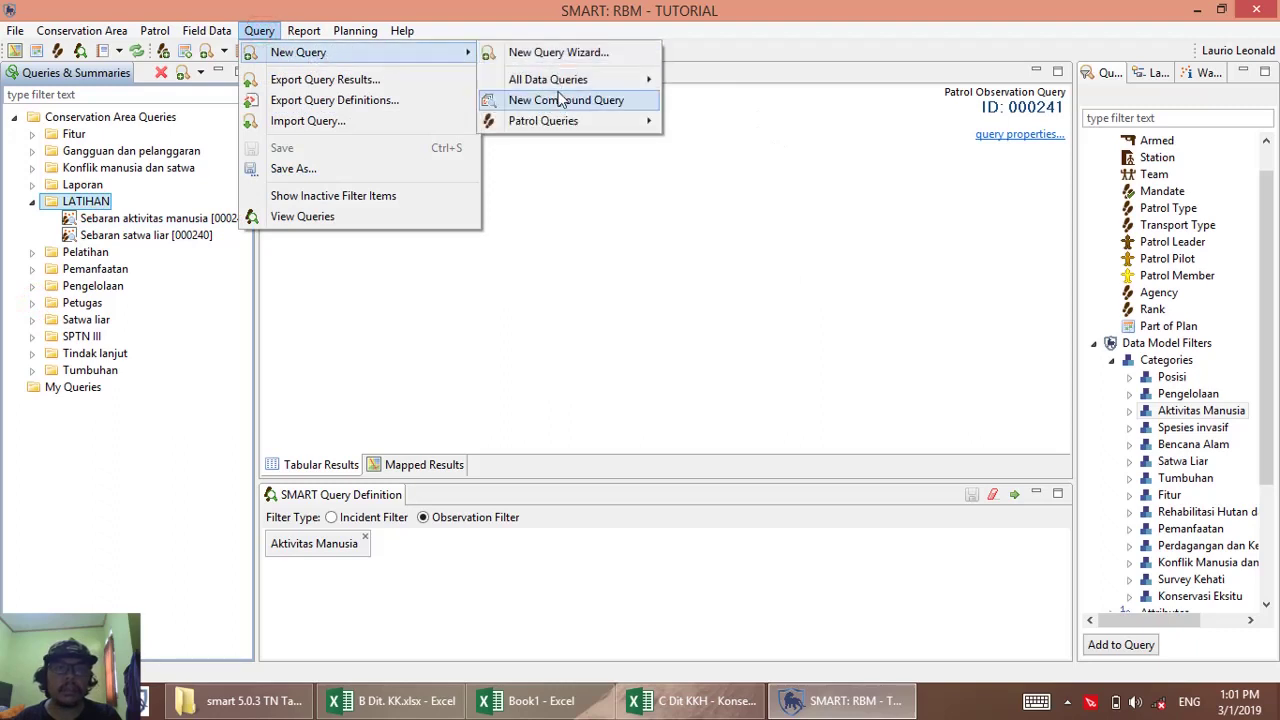
mouse_move(595, 121)
left_click(730, 162)
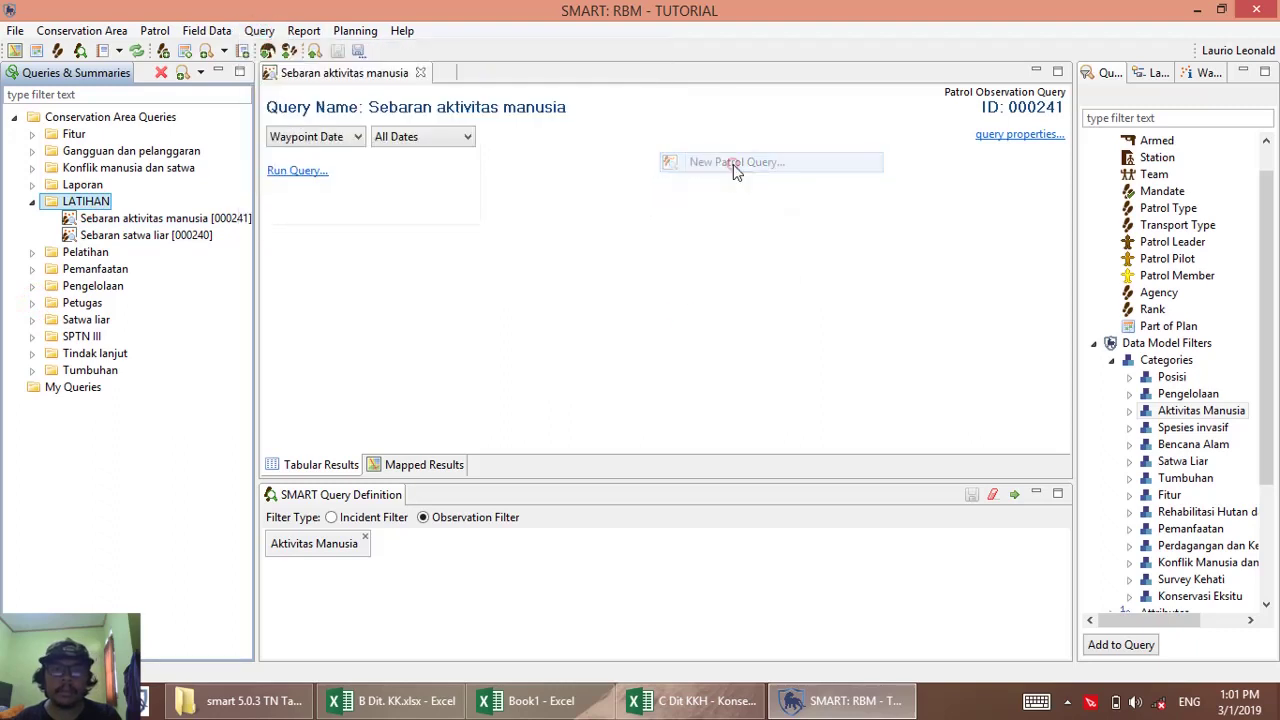
left_click(358, 50)
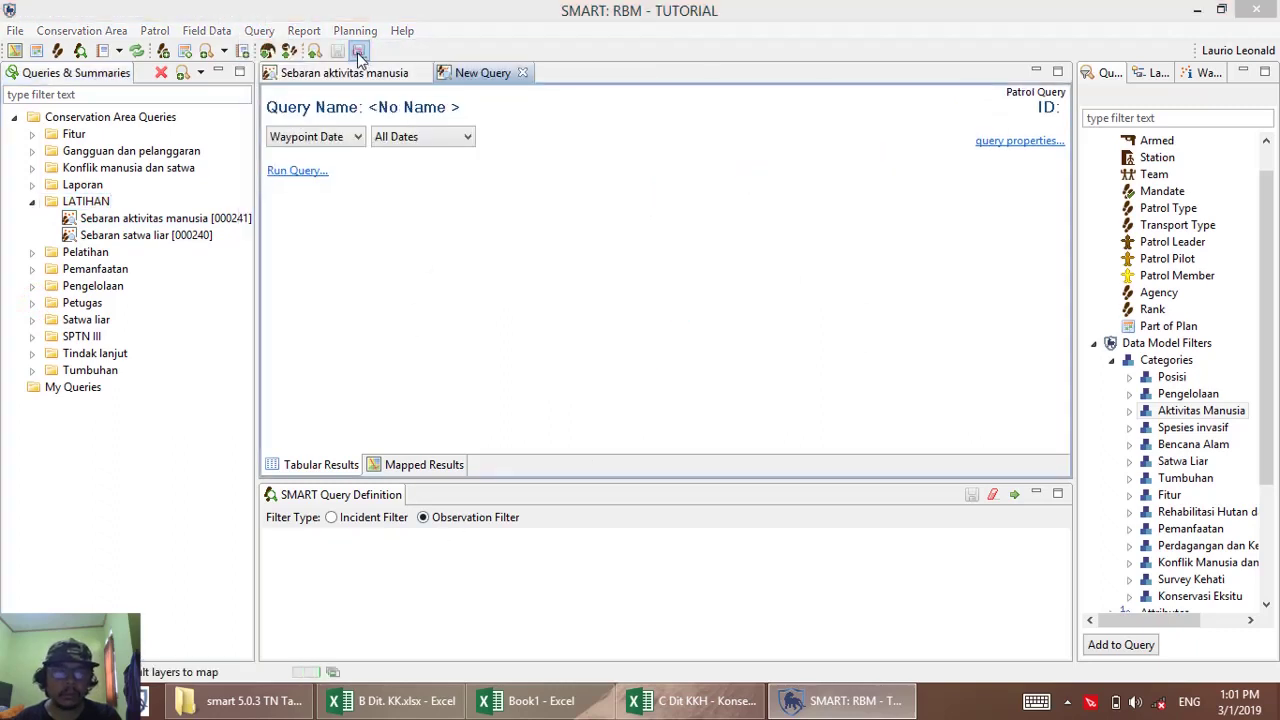
left_click(496, 240)
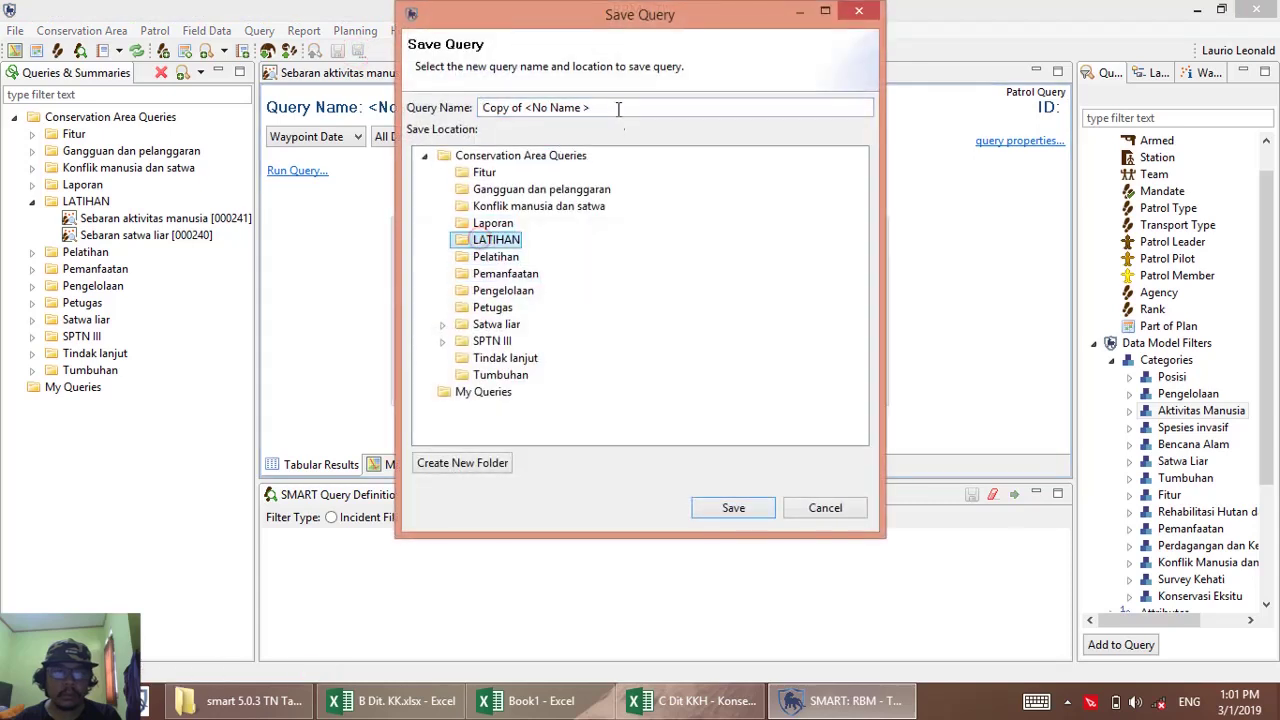
left_click_drag(614, 107, 466, 107)
type("Jalur kegiatan")
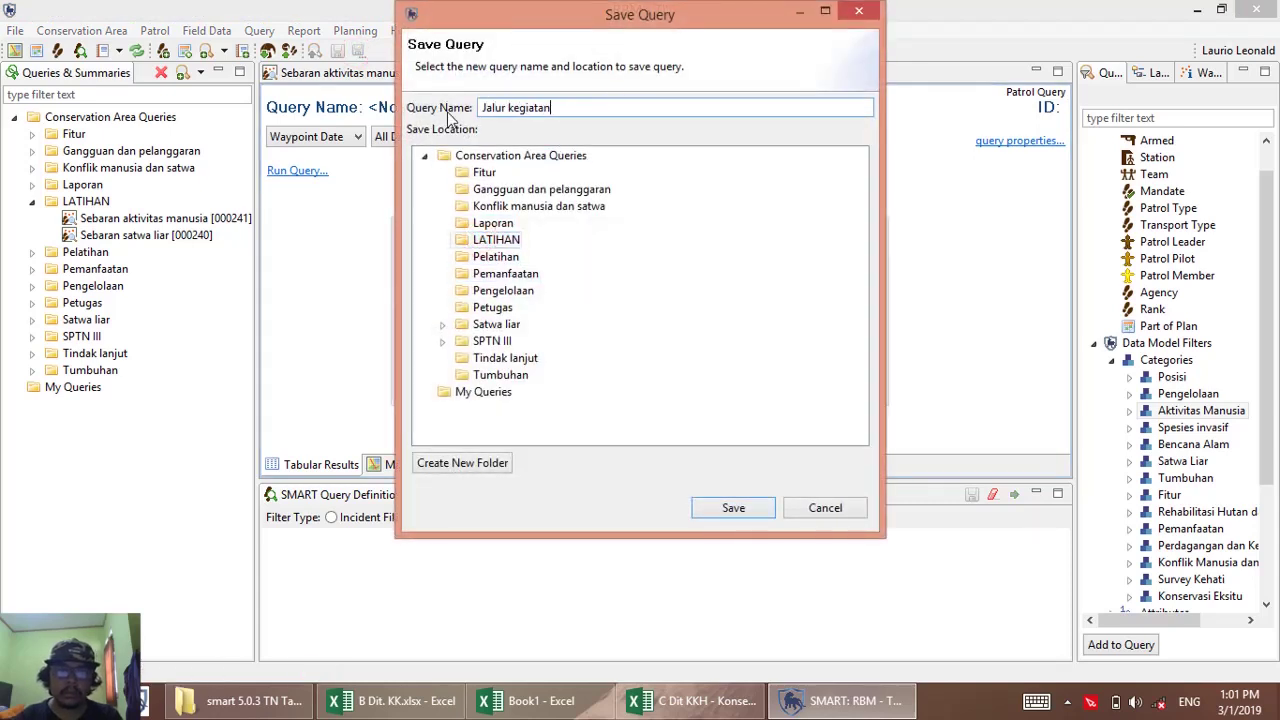
key("Return")
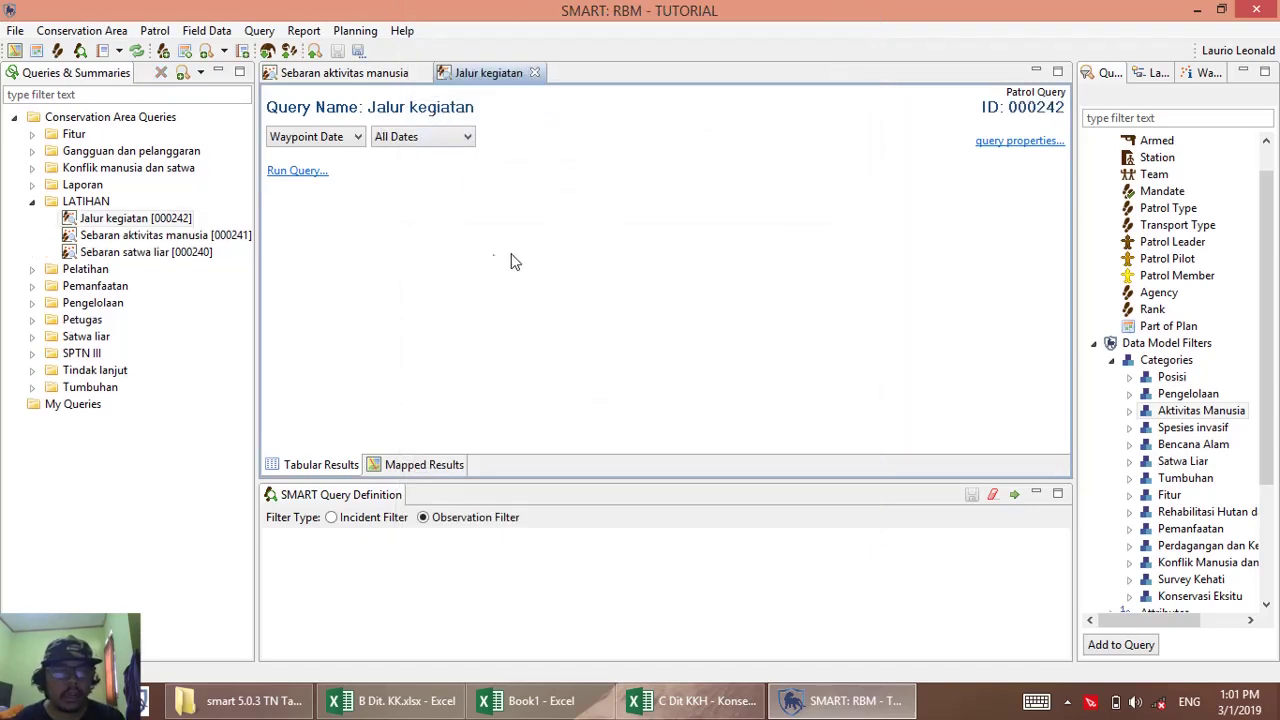
left_click(313, 80)
left_click(410, 468)
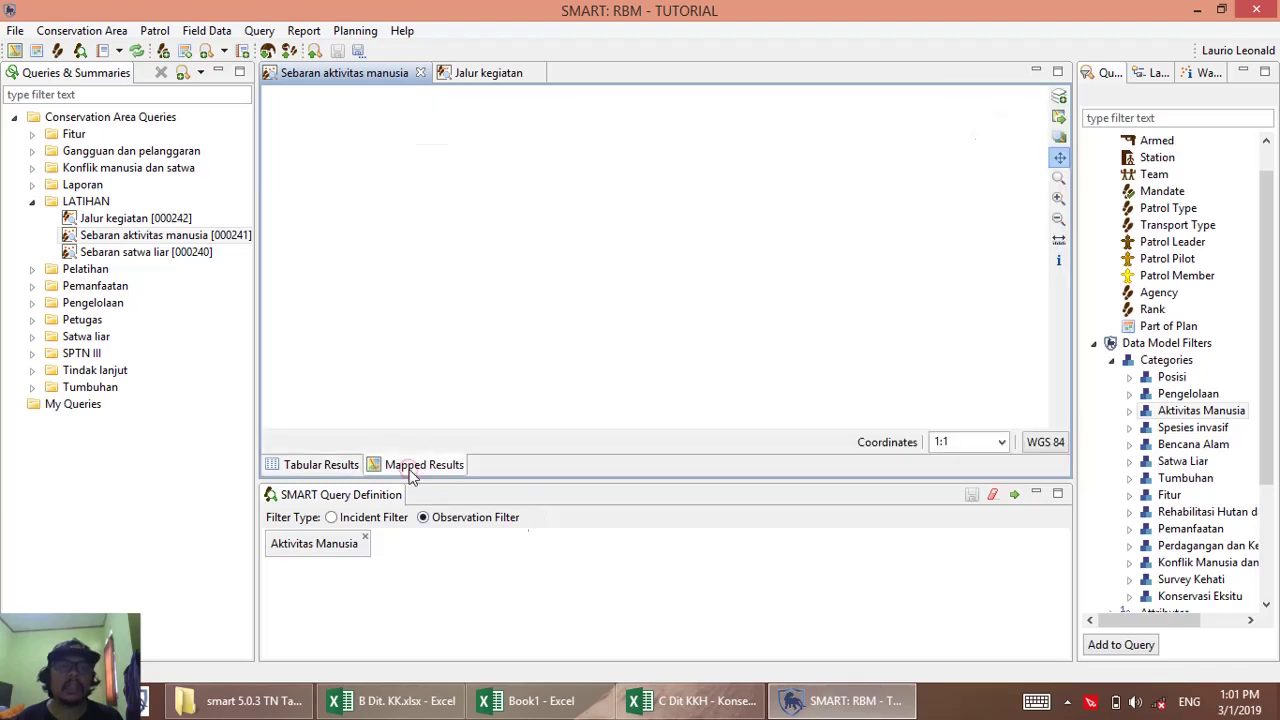
Run Sebaran aktivitas manusia and zoom the map onto the western coast waypoints.
left_click(1013, 494)
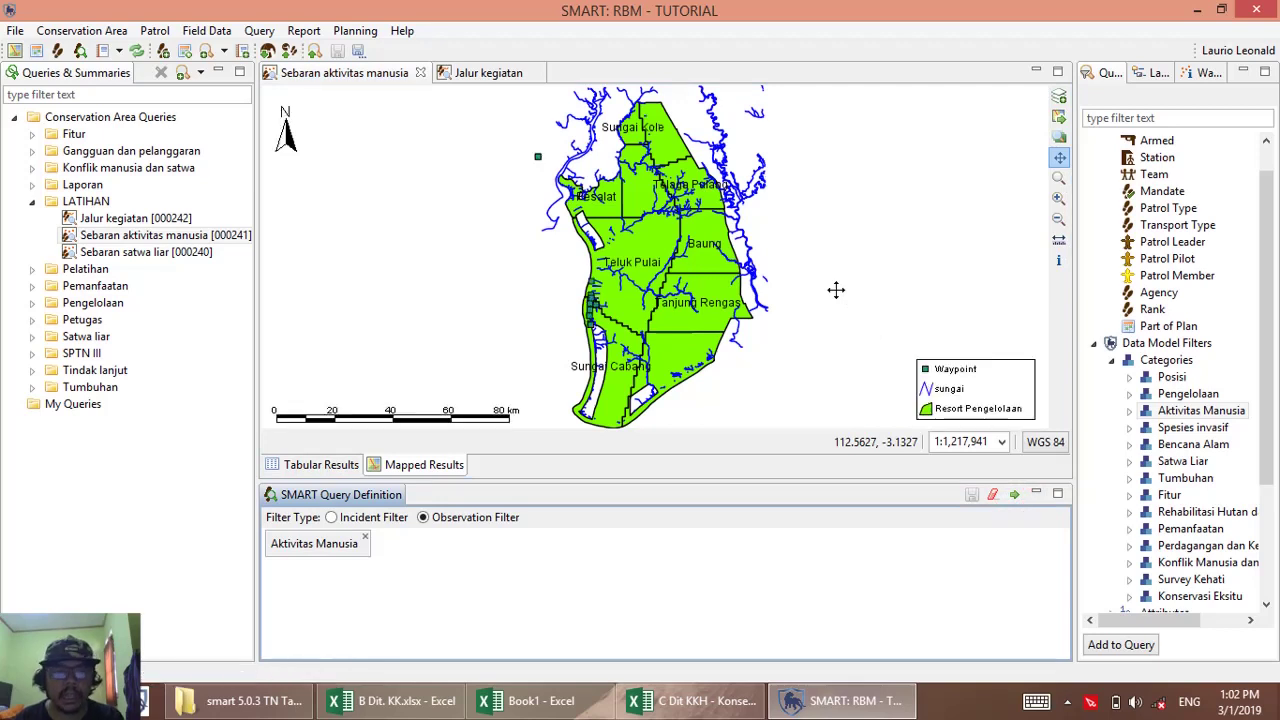
left_click(1059, 177)
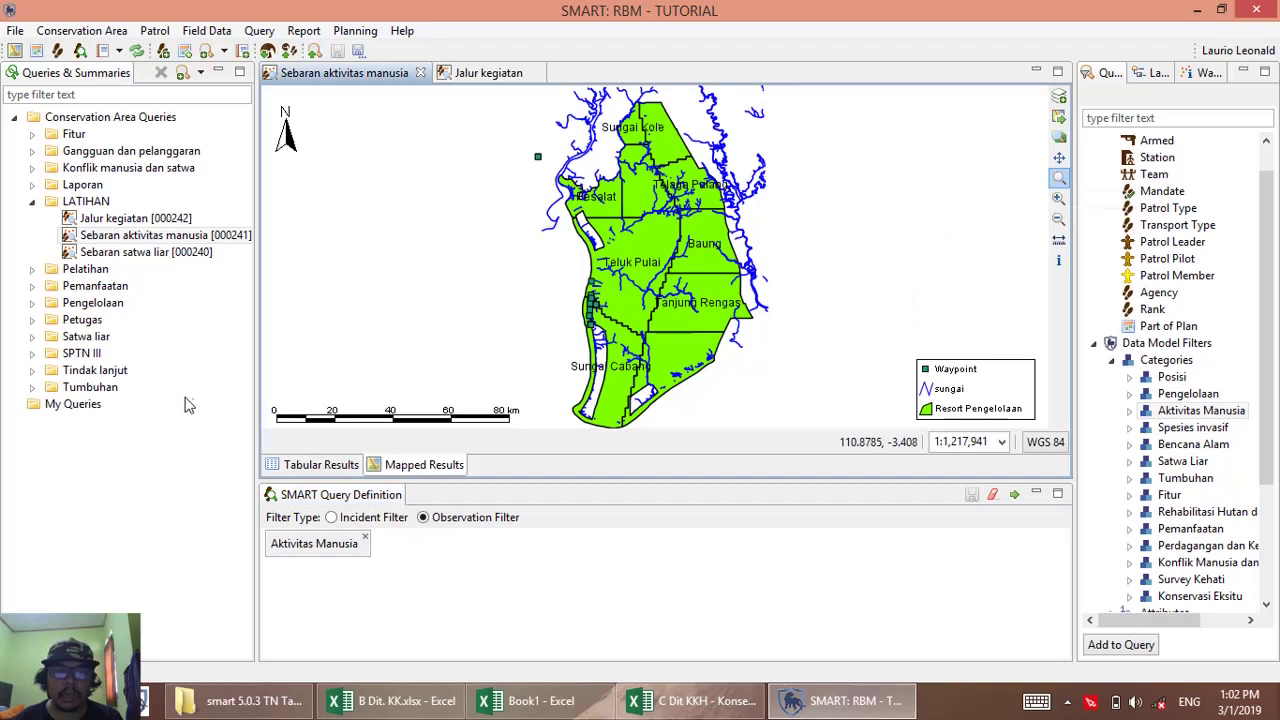
left_click_drag(550, 256, 637, 362)
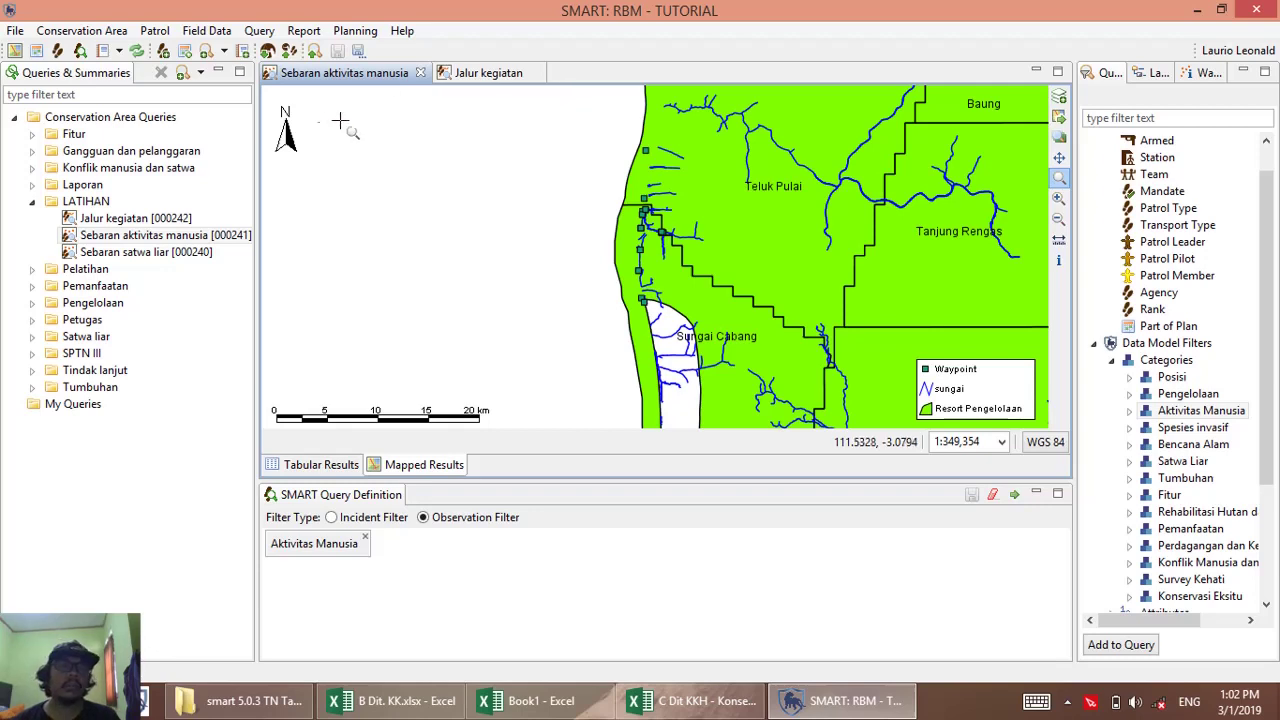
Create a new report named 'latihan memasukan peta' under Conservation Area Reports.
left_click(304, 31)
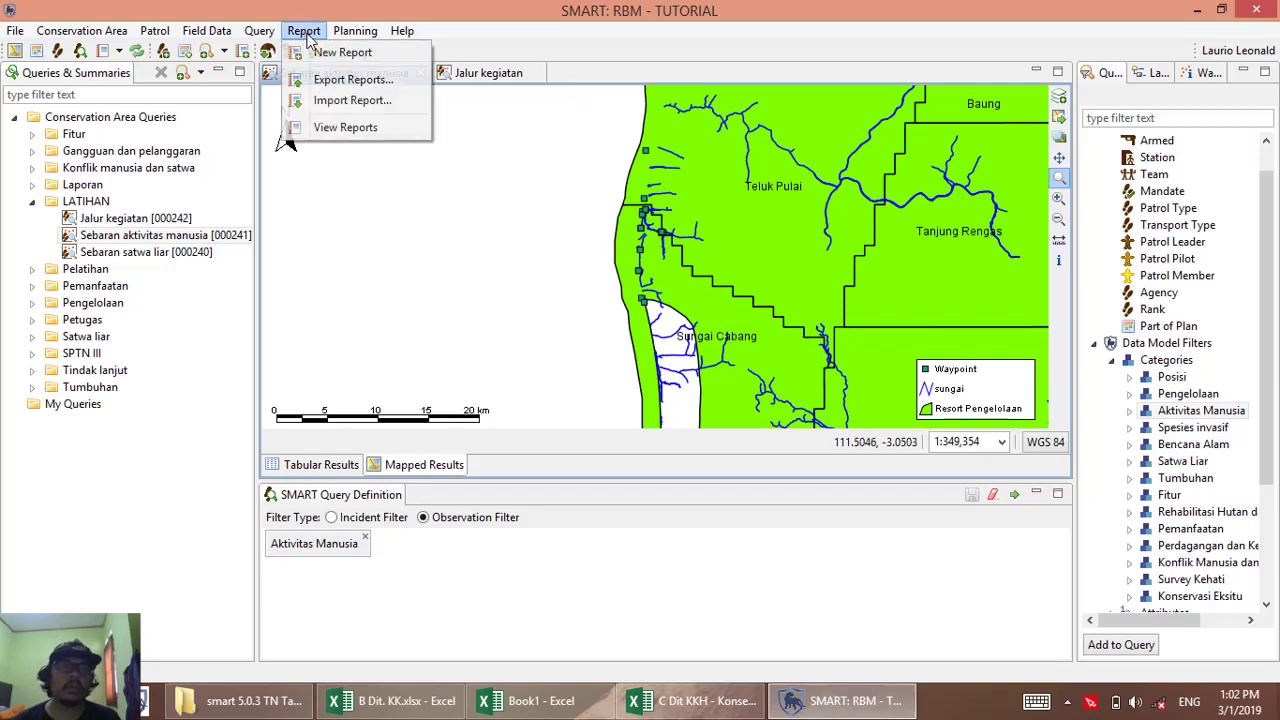
mouse_move(355, 31)
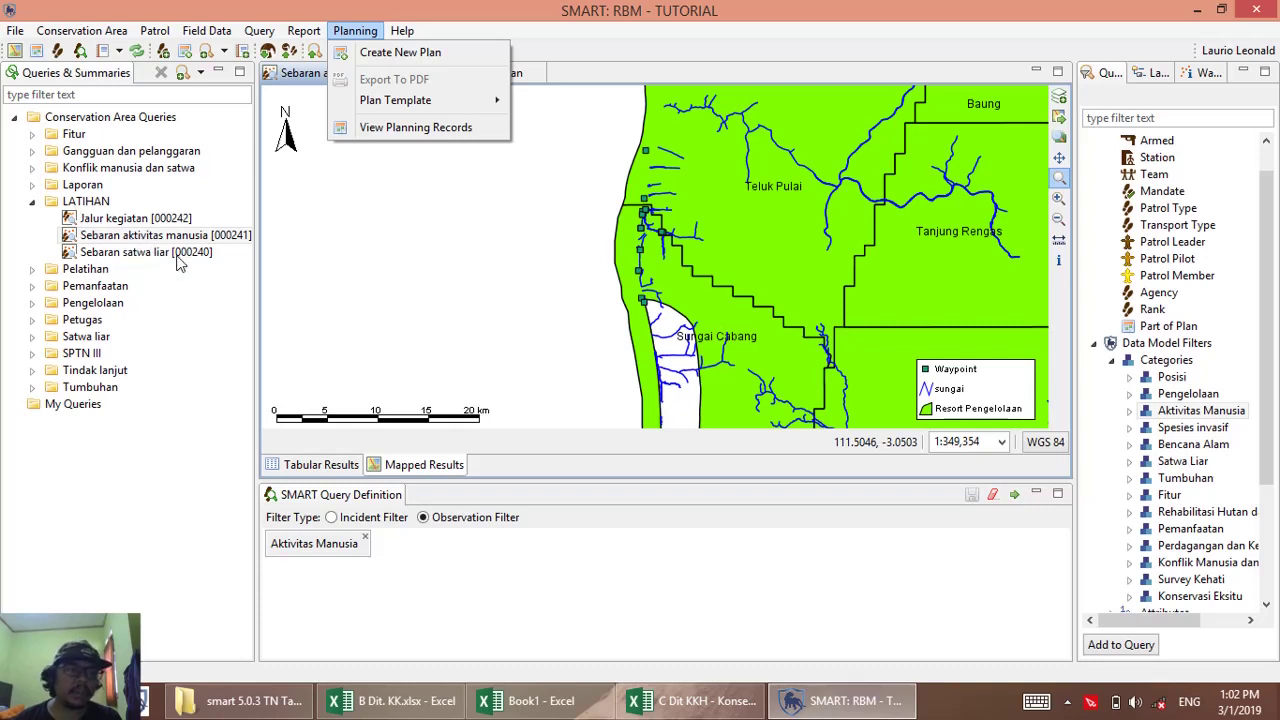
left_click(148, 252)
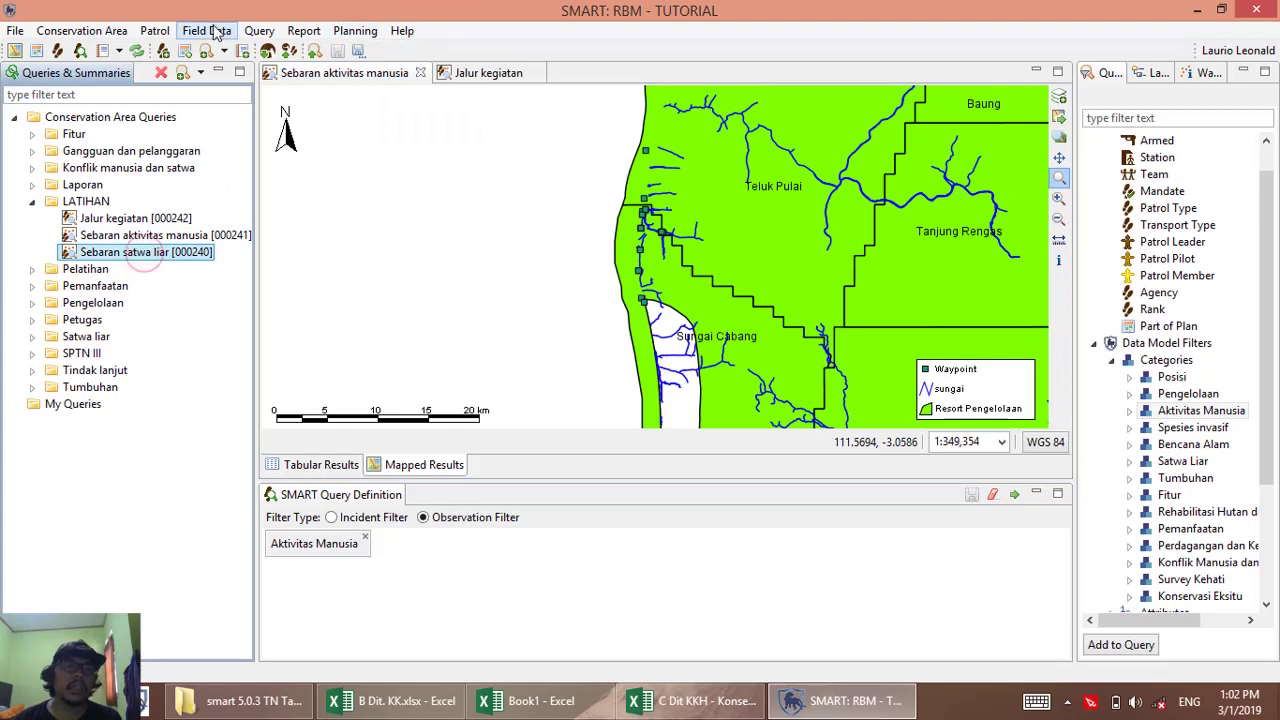
left_click(302, 32)
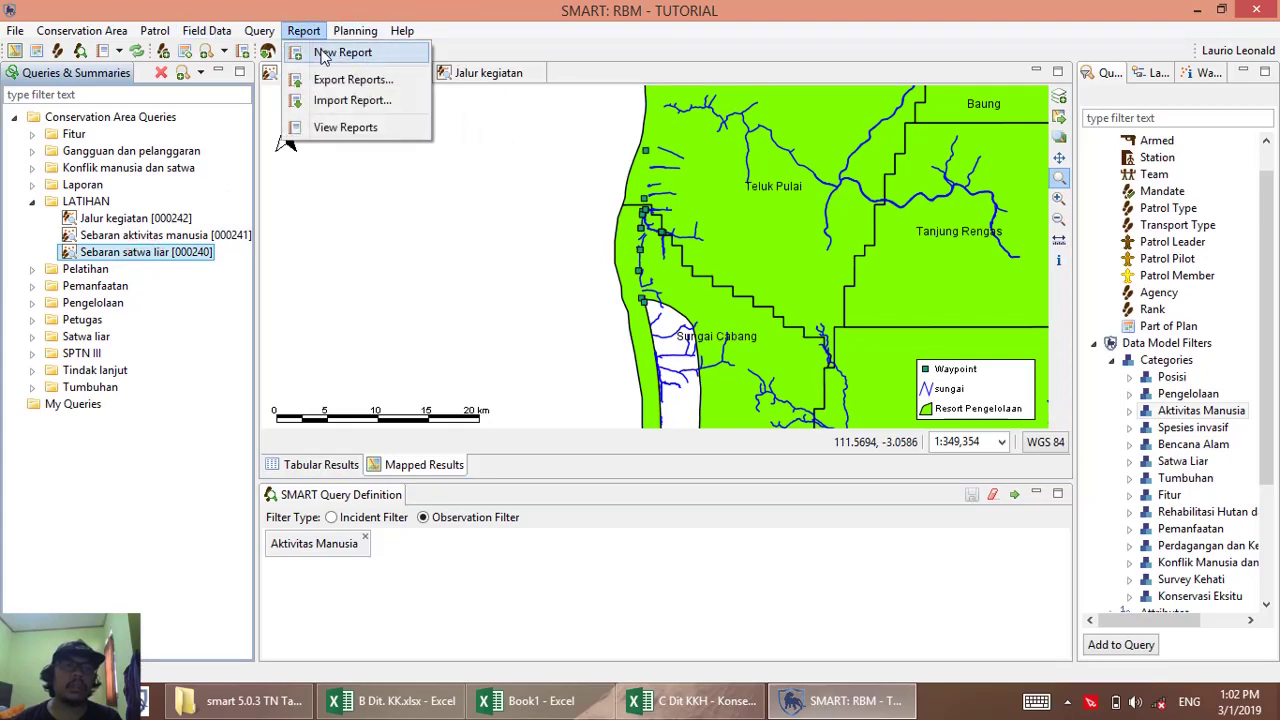
left_click(335, 52)
double_click(580, 104)
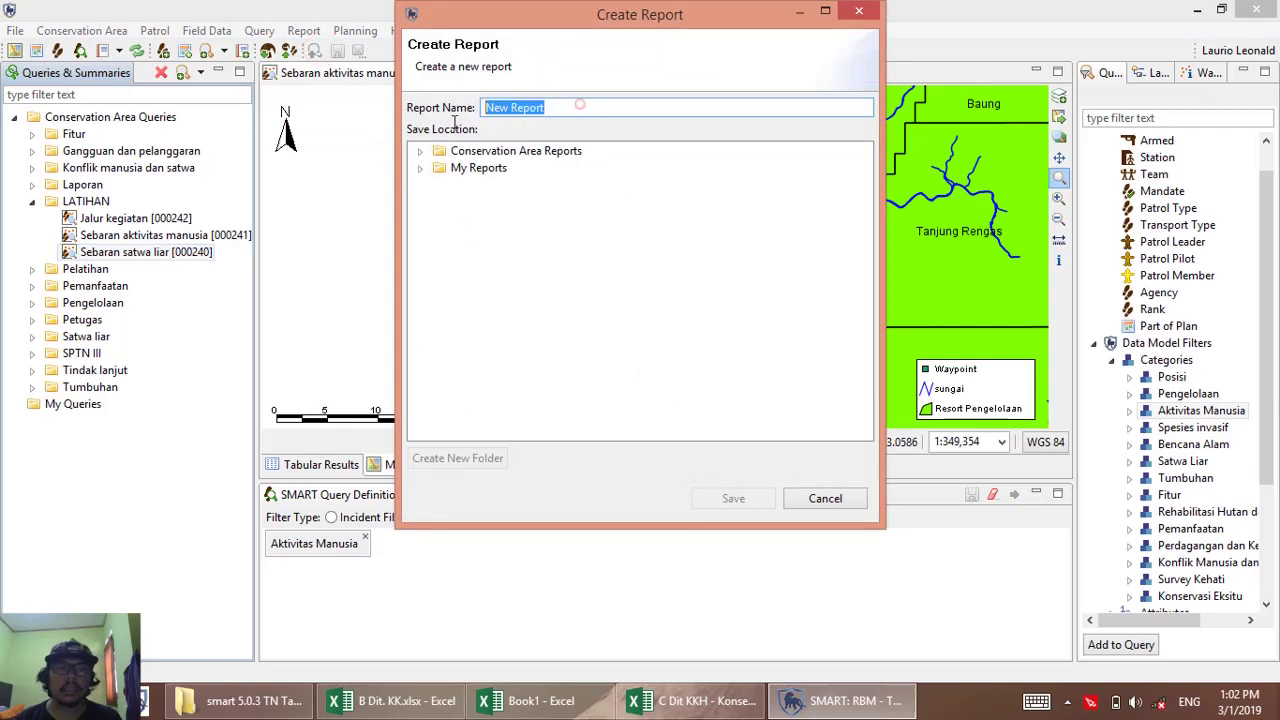
type("latihan memasukan peta")
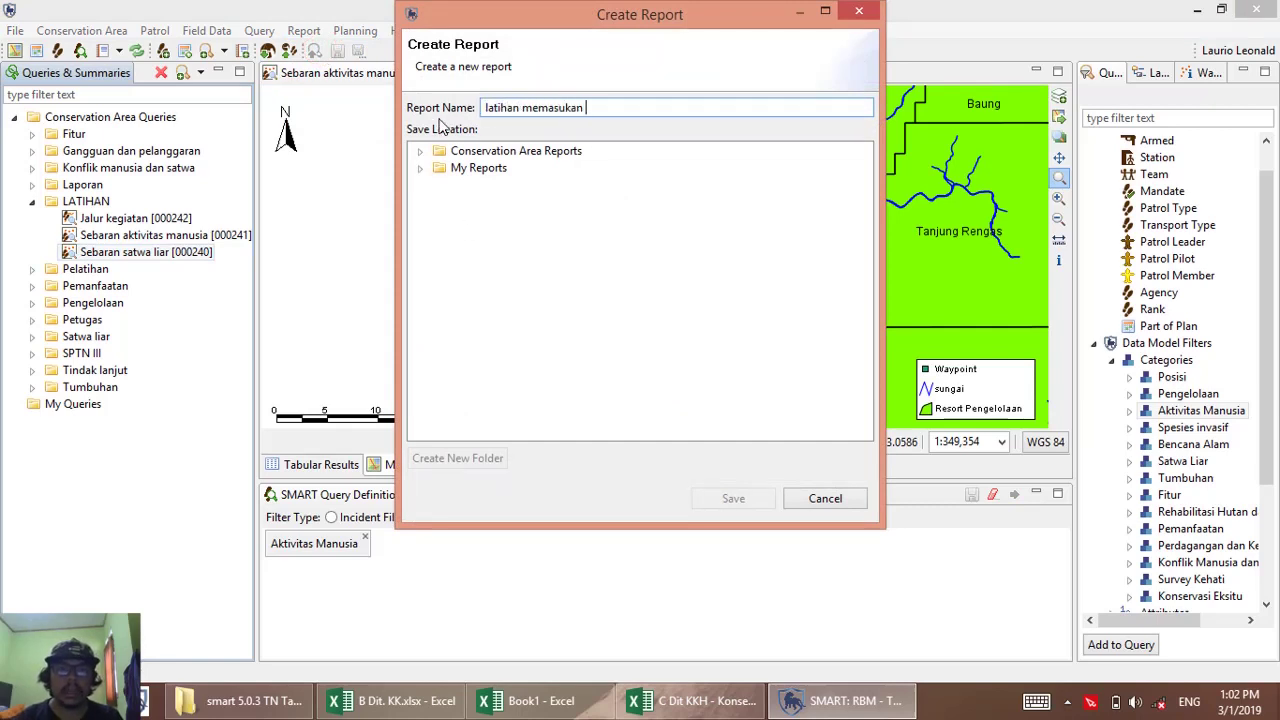
left_click(505, 151)
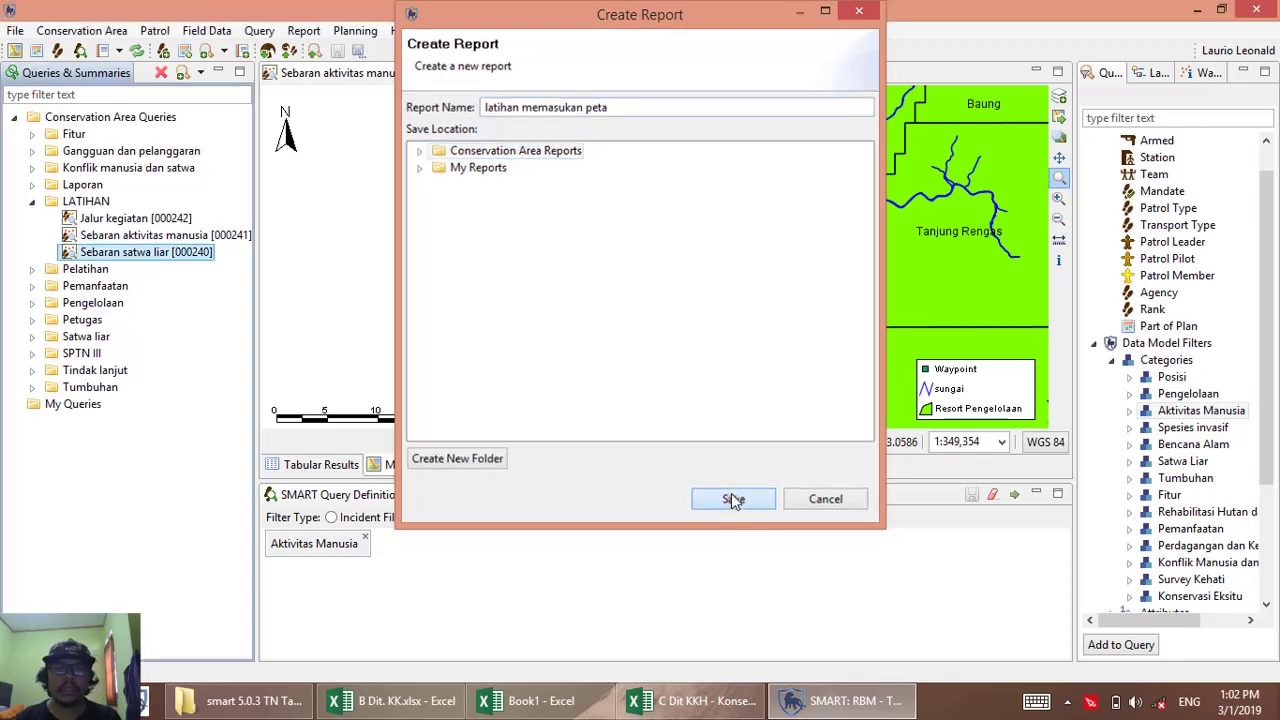
left_click(731, 496)
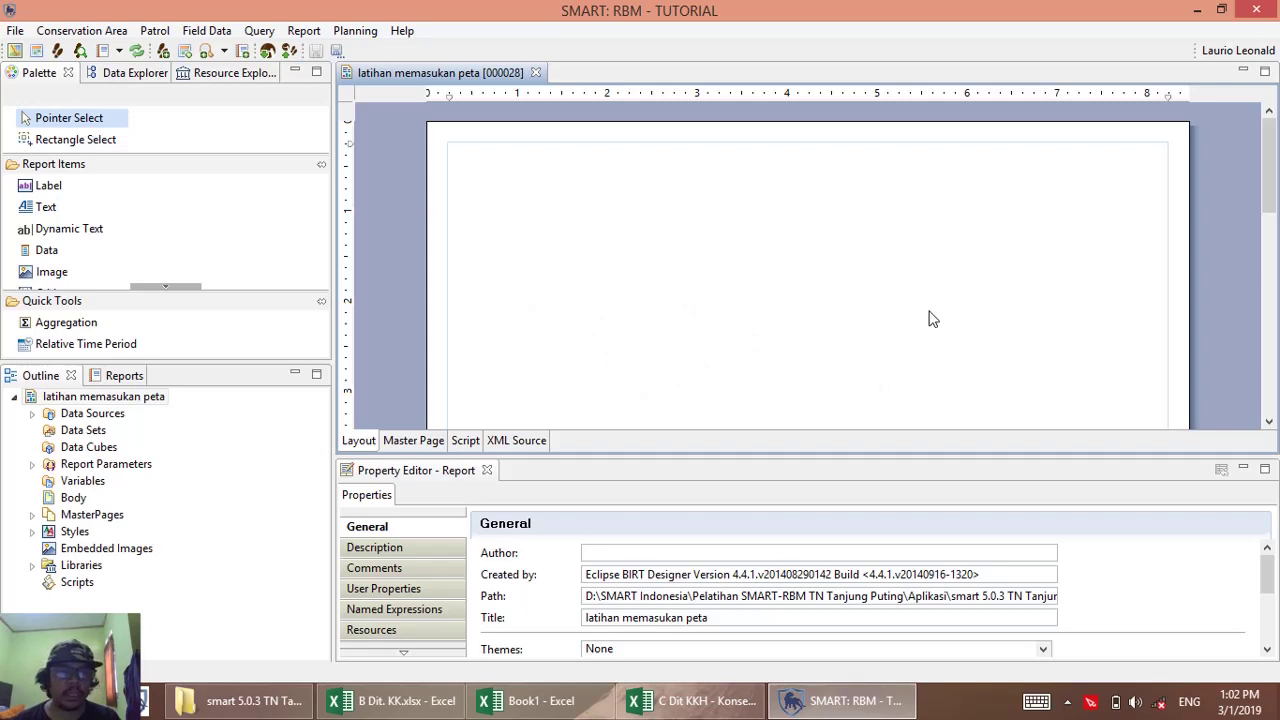
Start a new report data set of type SMART Queries Data Set.
right_click(95, 432)
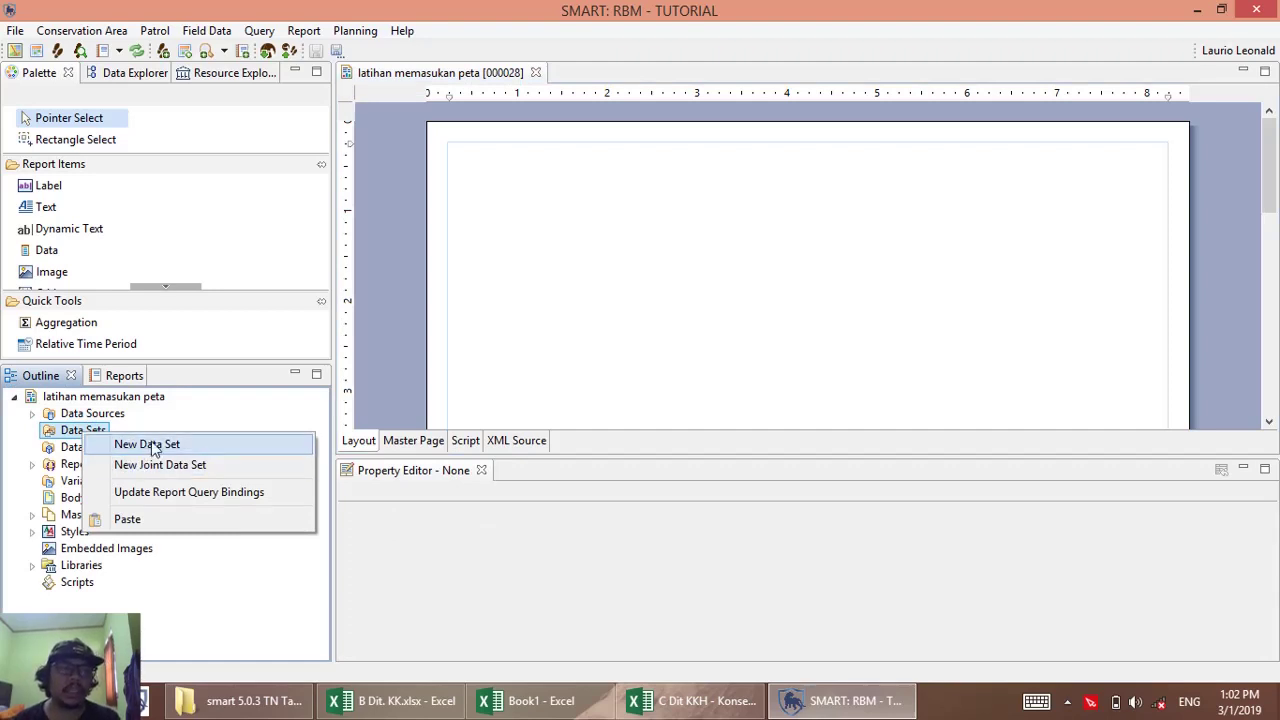
left_click(38, 378)
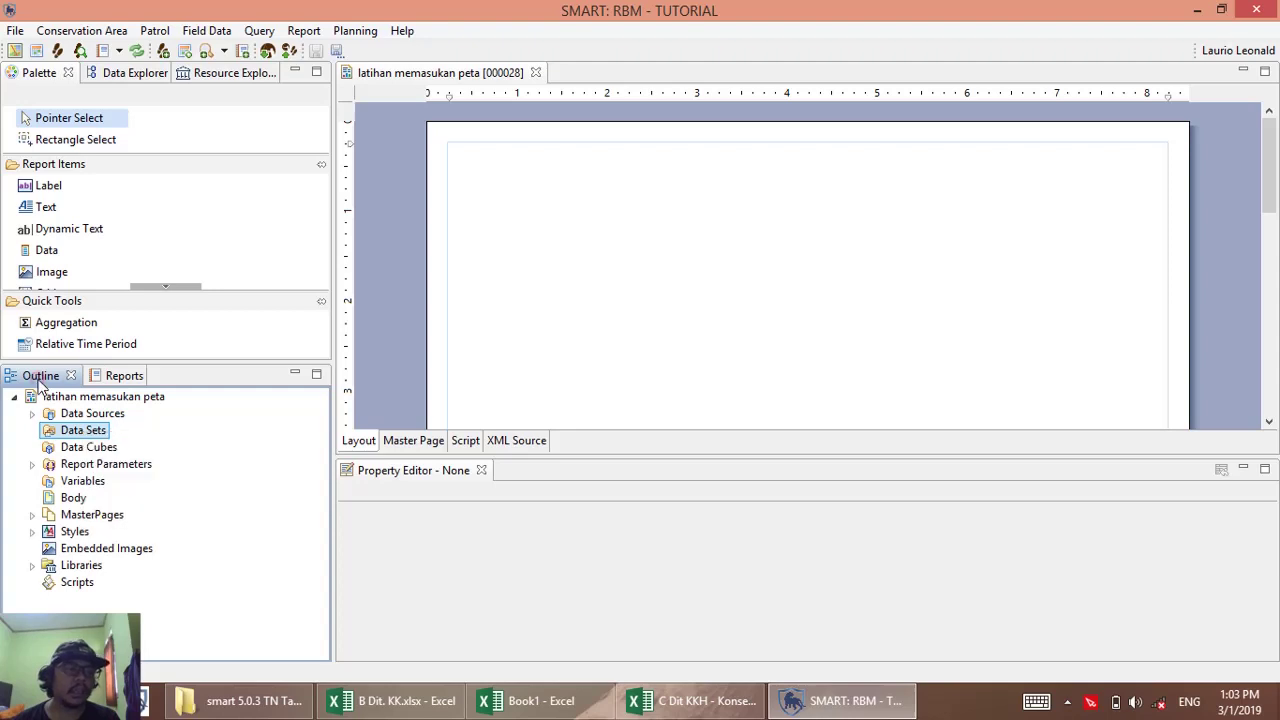
right_click(75, 432)
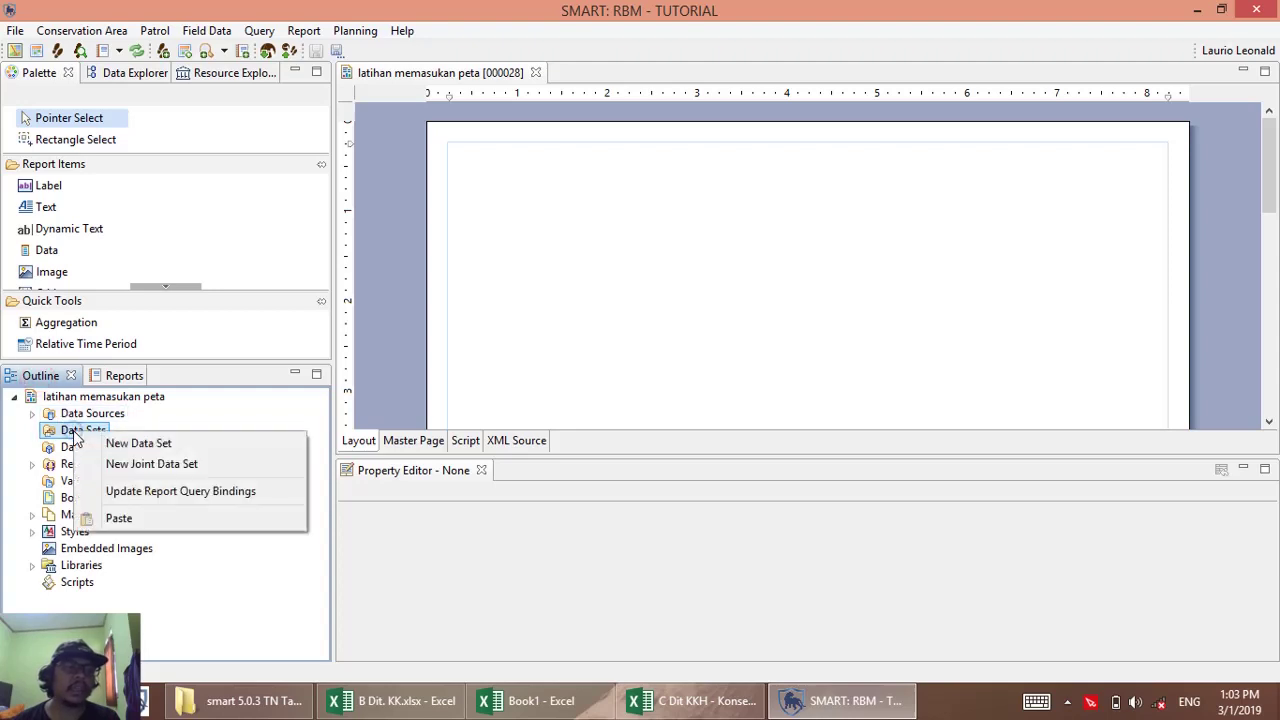
left_click(164, 441)
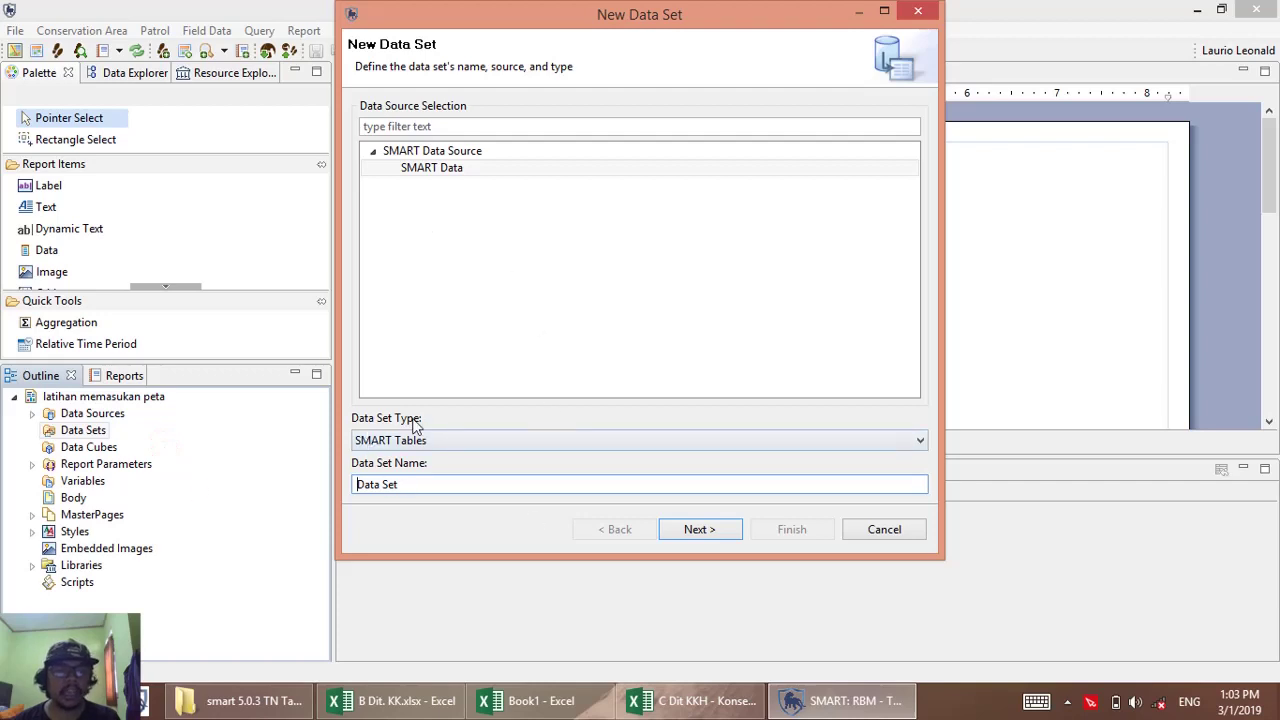
left_click(388, 440)
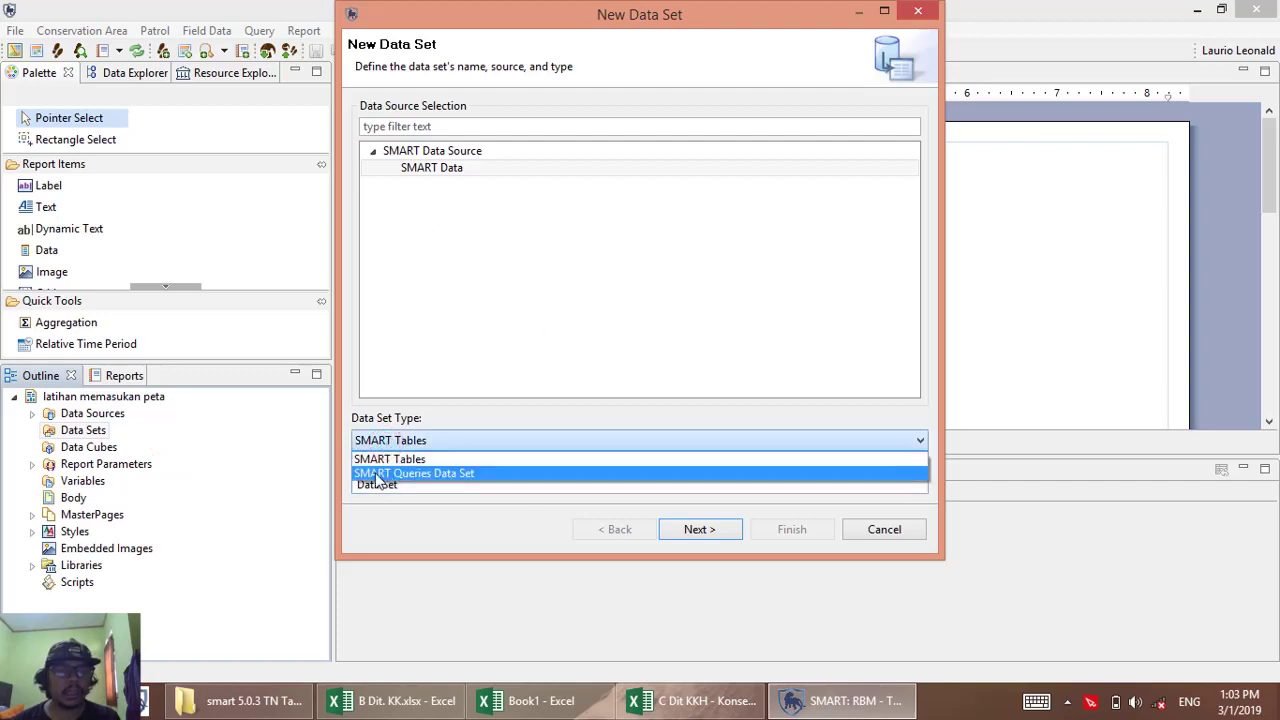
left_click(432, 474)
left_click(696, 529)
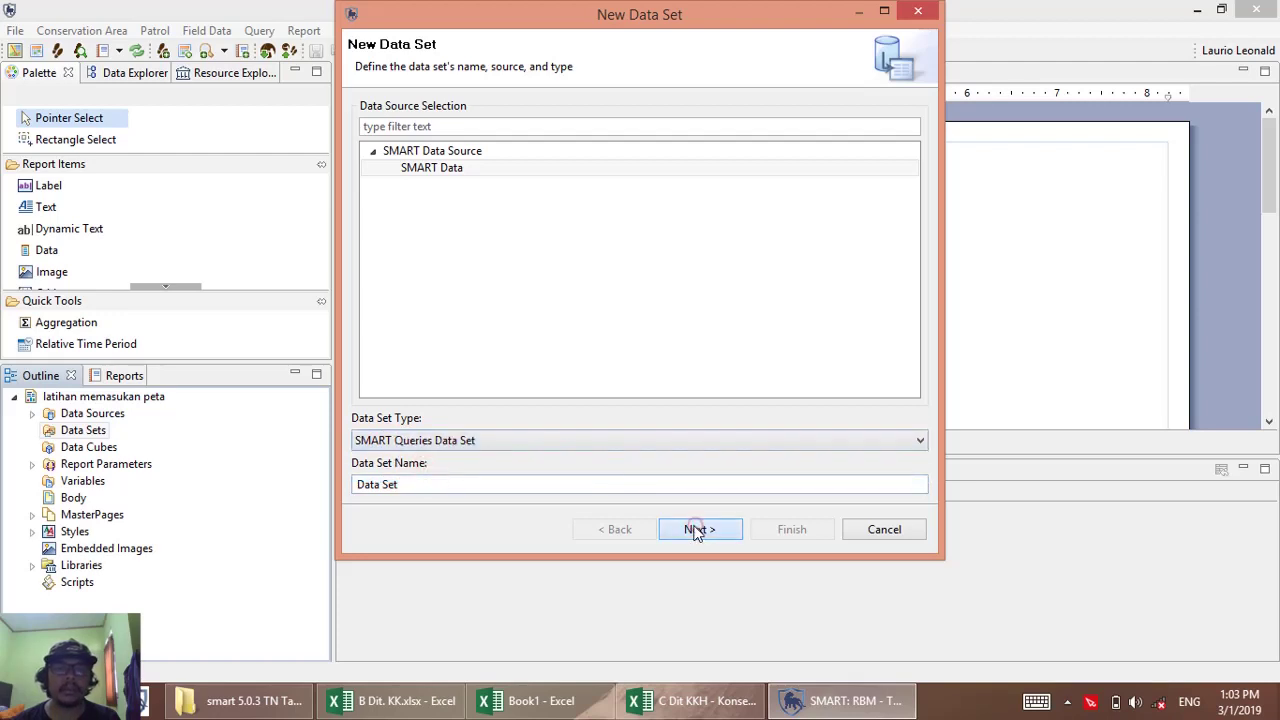
Choose Jalur kegiatan [000242] from LATIHAN as the source query and accept its columns.
left_click(381, 212)
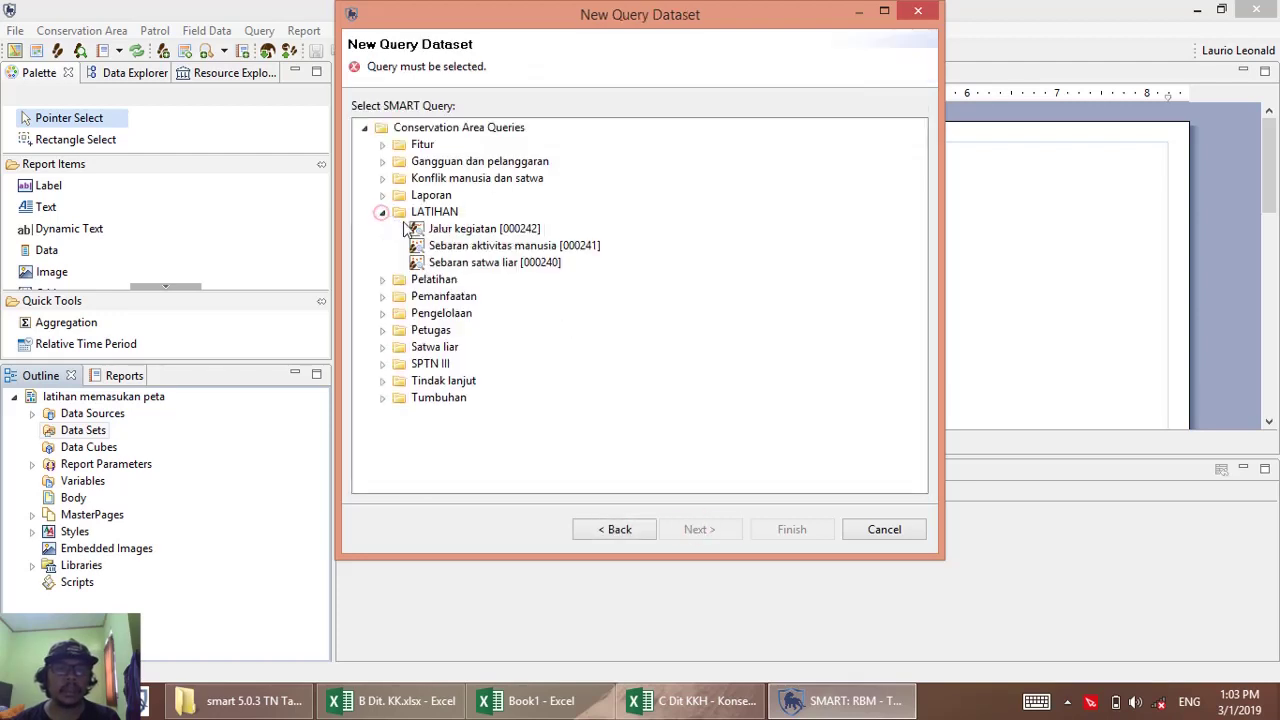
left_click(383, 163)
left_click(381, 127)
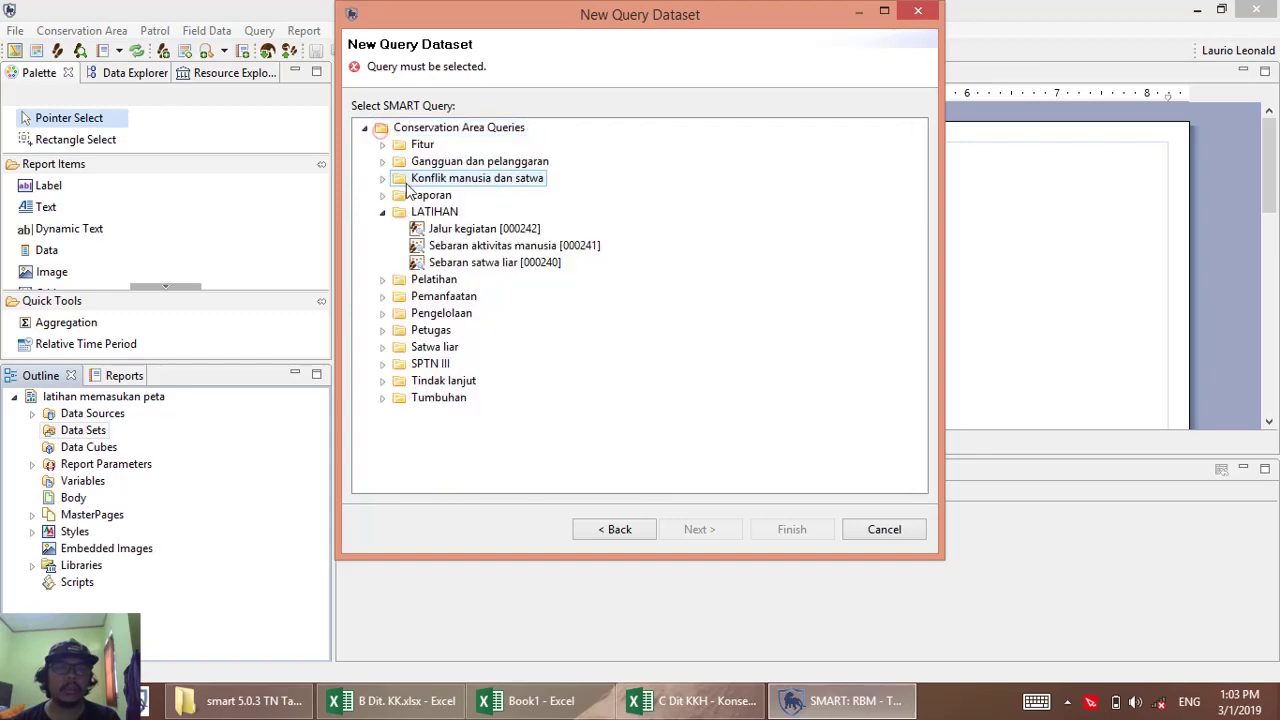
left_click(445, 230)
left_click(470, 263)
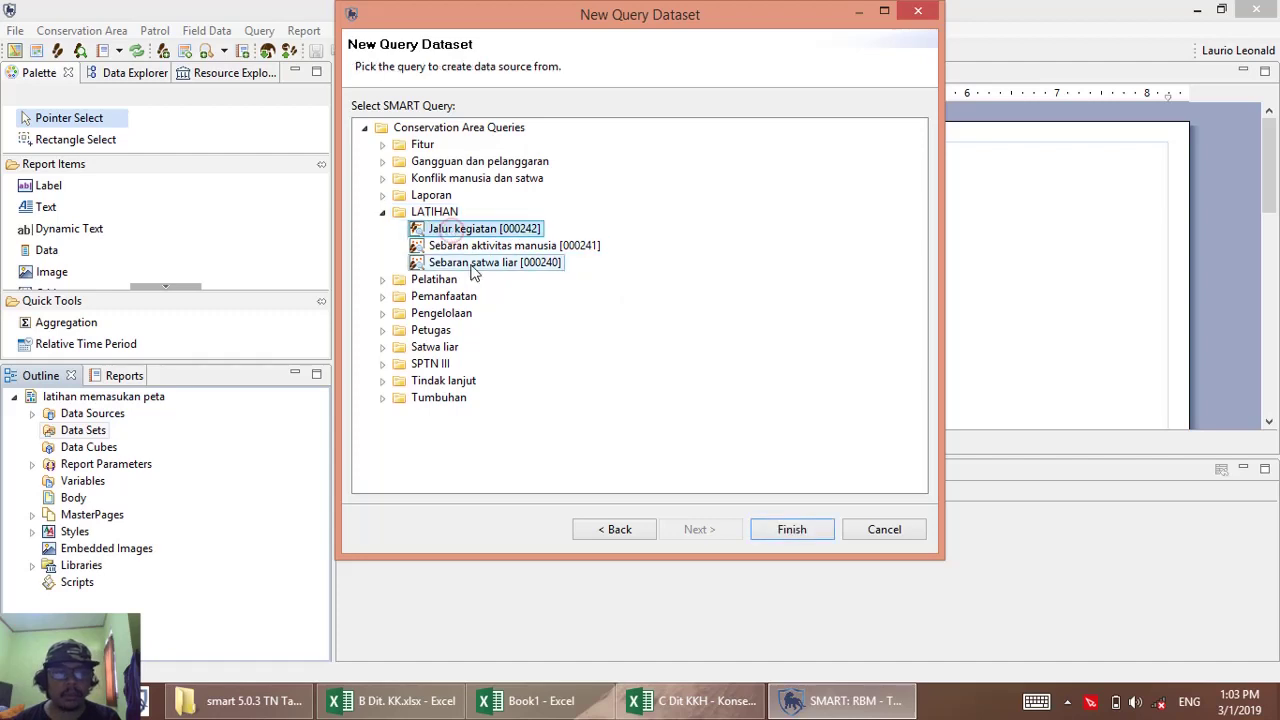
left_click(447, 230)
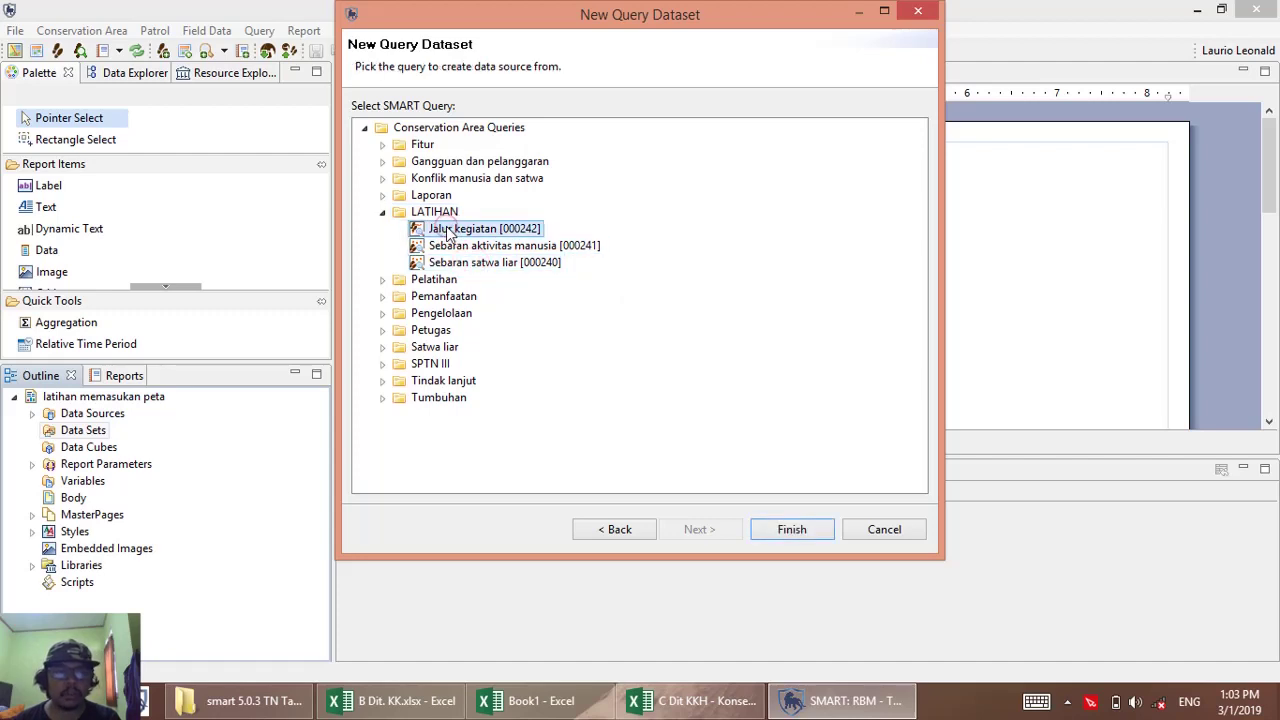
left_click(470, 263)
left_click(447, 230)
left_click(478, 264)
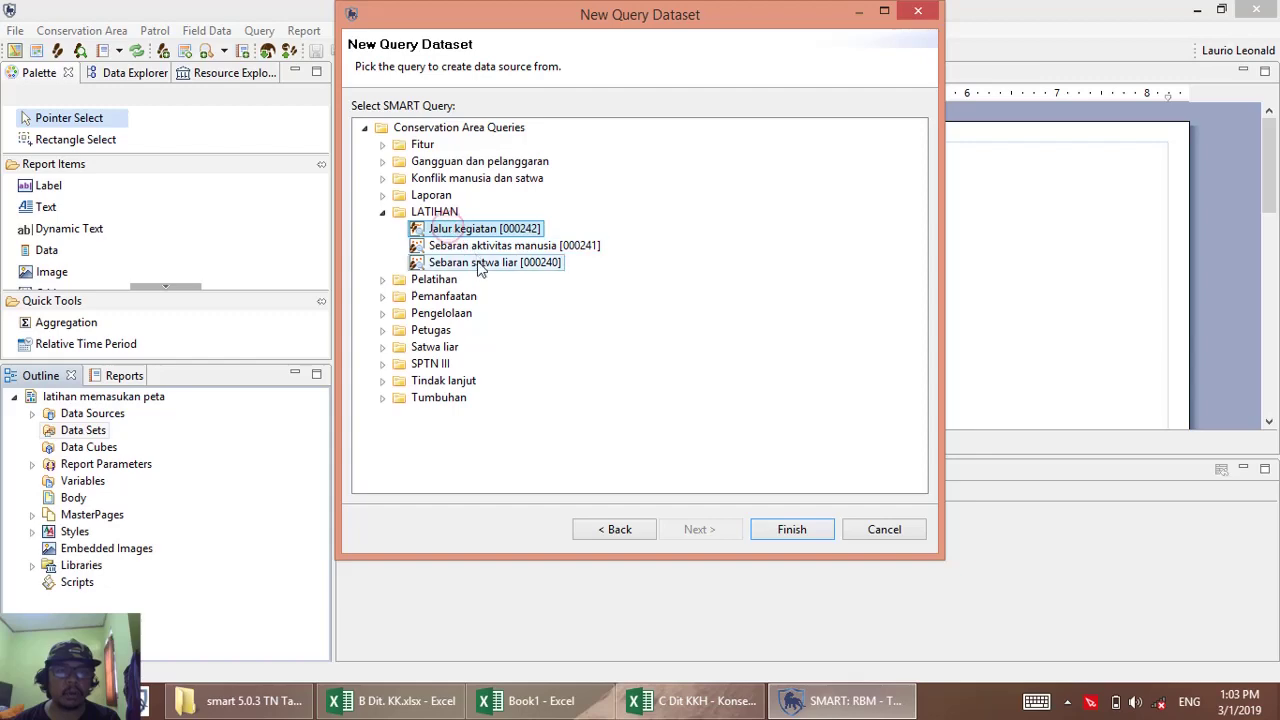
left_click(447, 230)
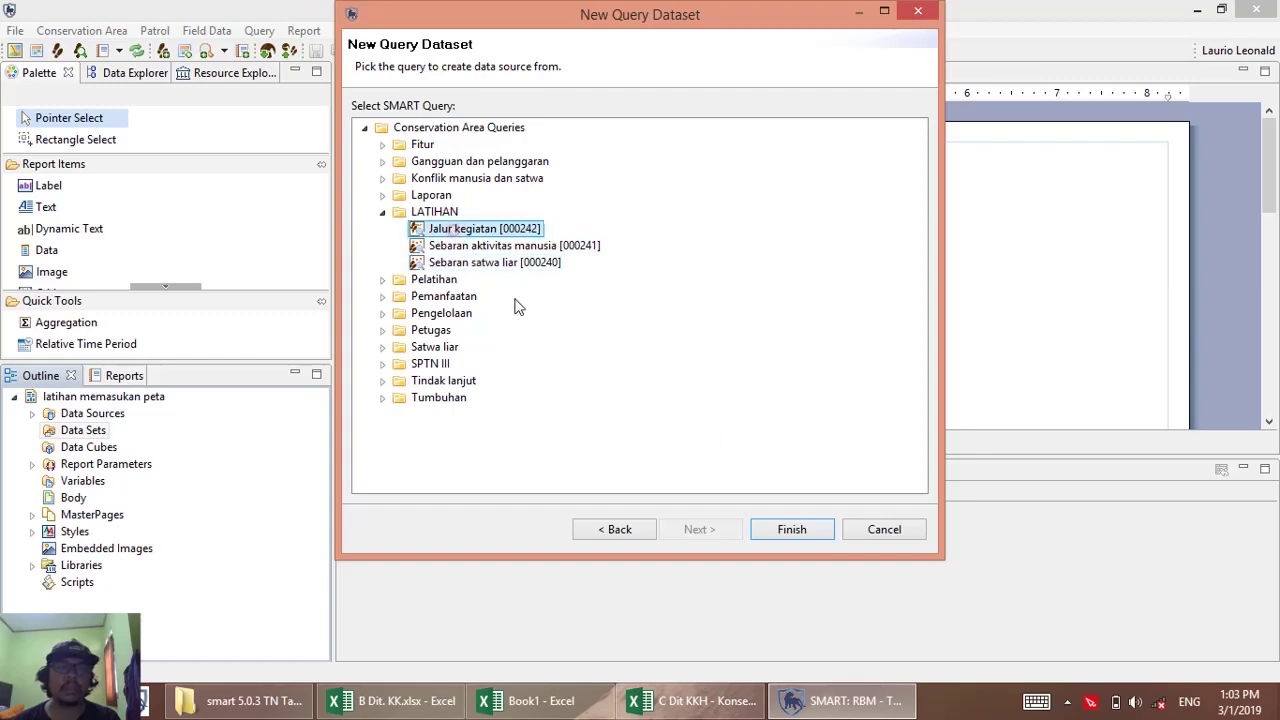
left_click(789, 531)
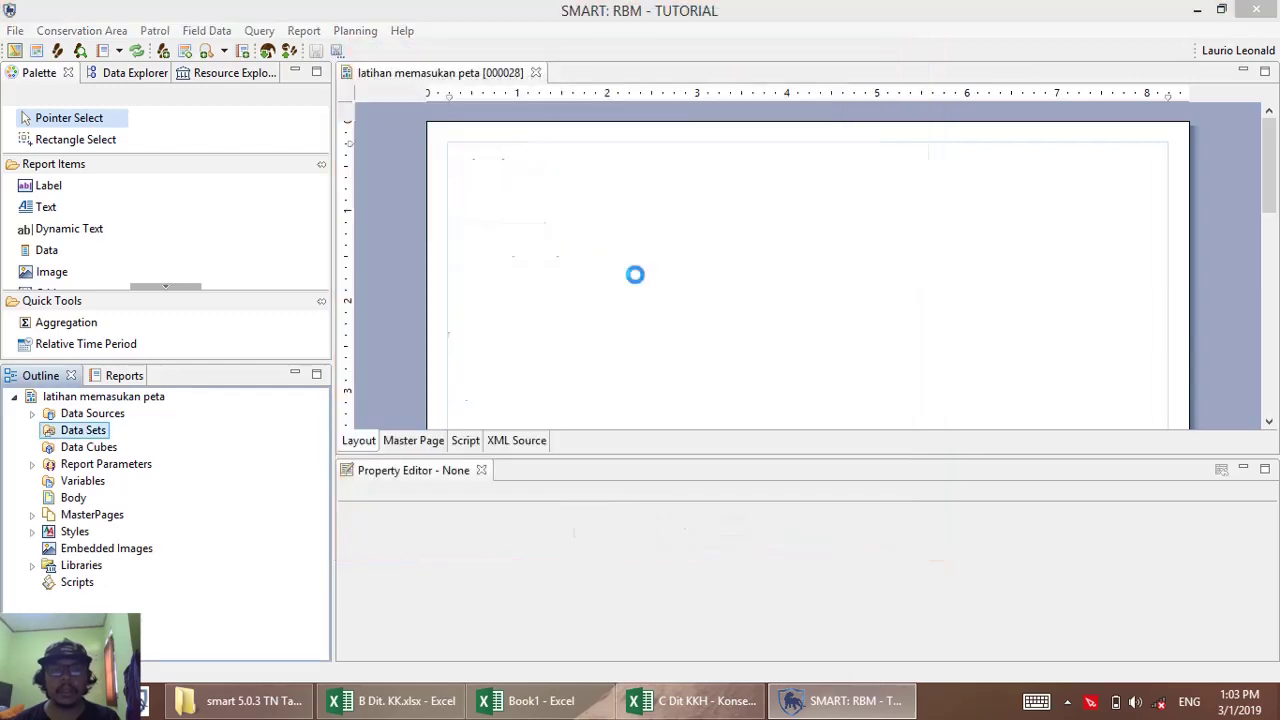
left_click(858, 467)
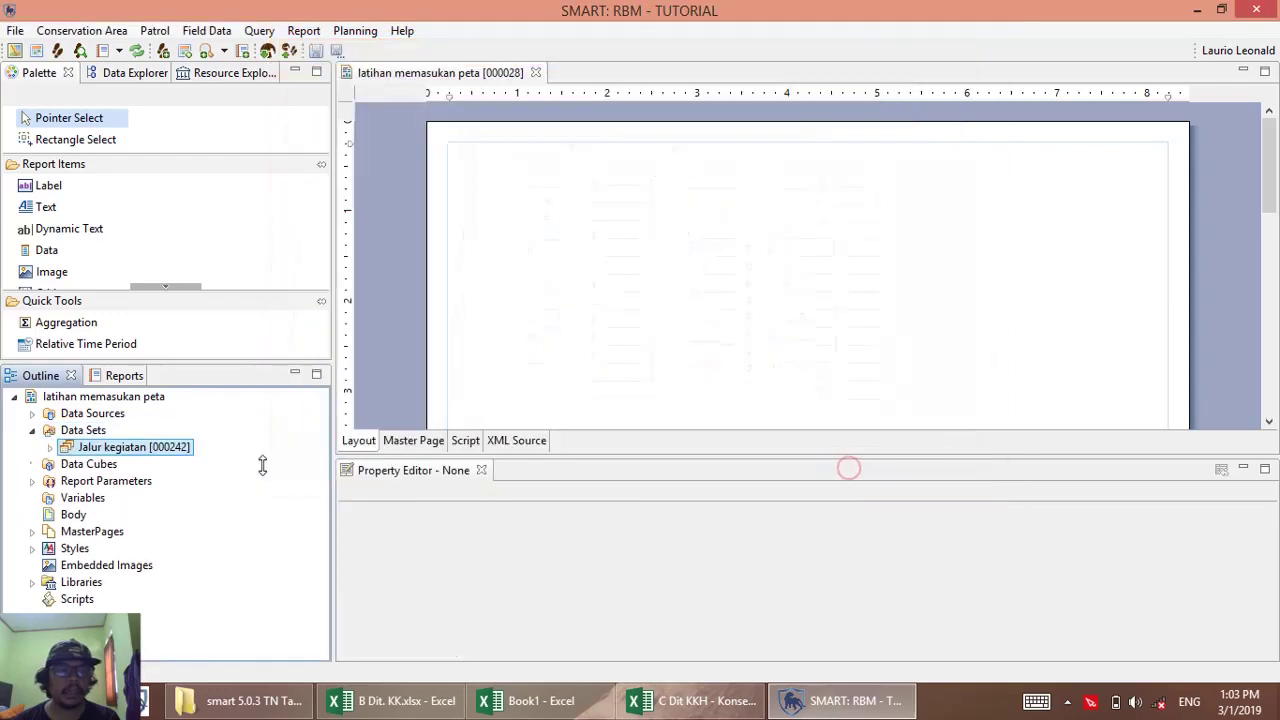
Add Sebaran aktivitas manusia [000241] from LATIHAN as a SMART Queries data set.
right_click(85, 430)
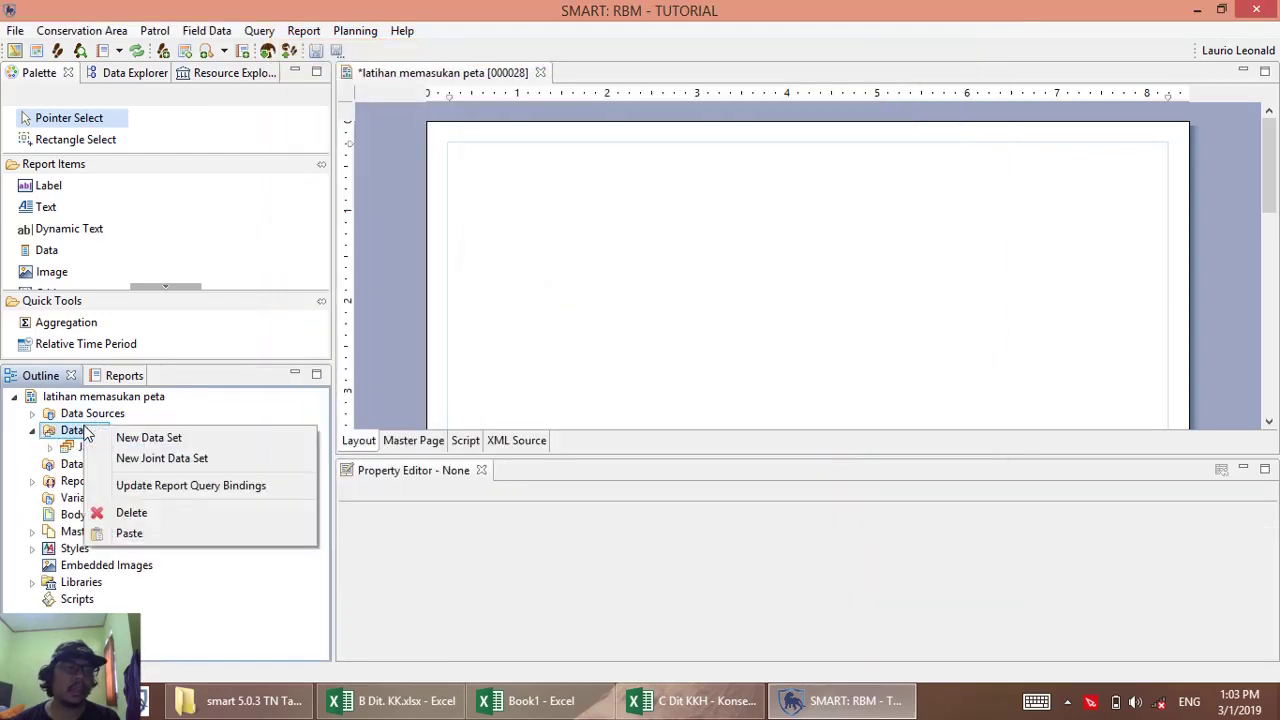
left_click(145, 440)
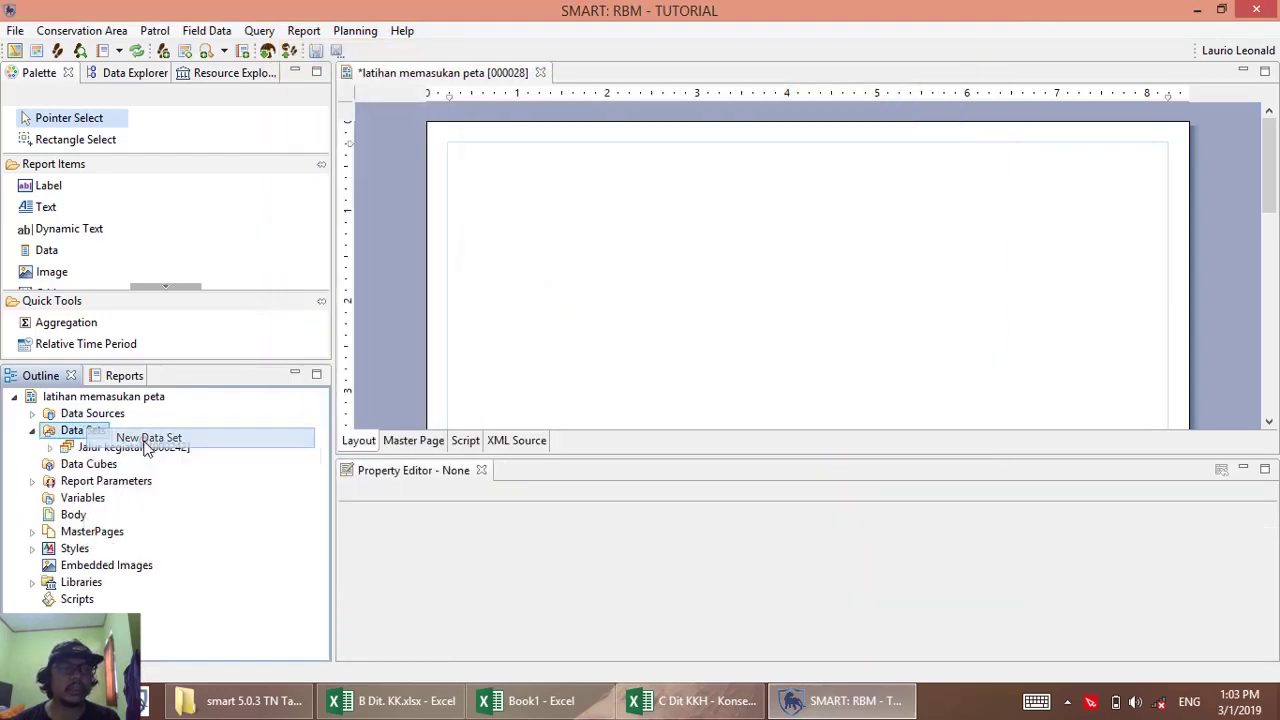
left_click(420, 439)
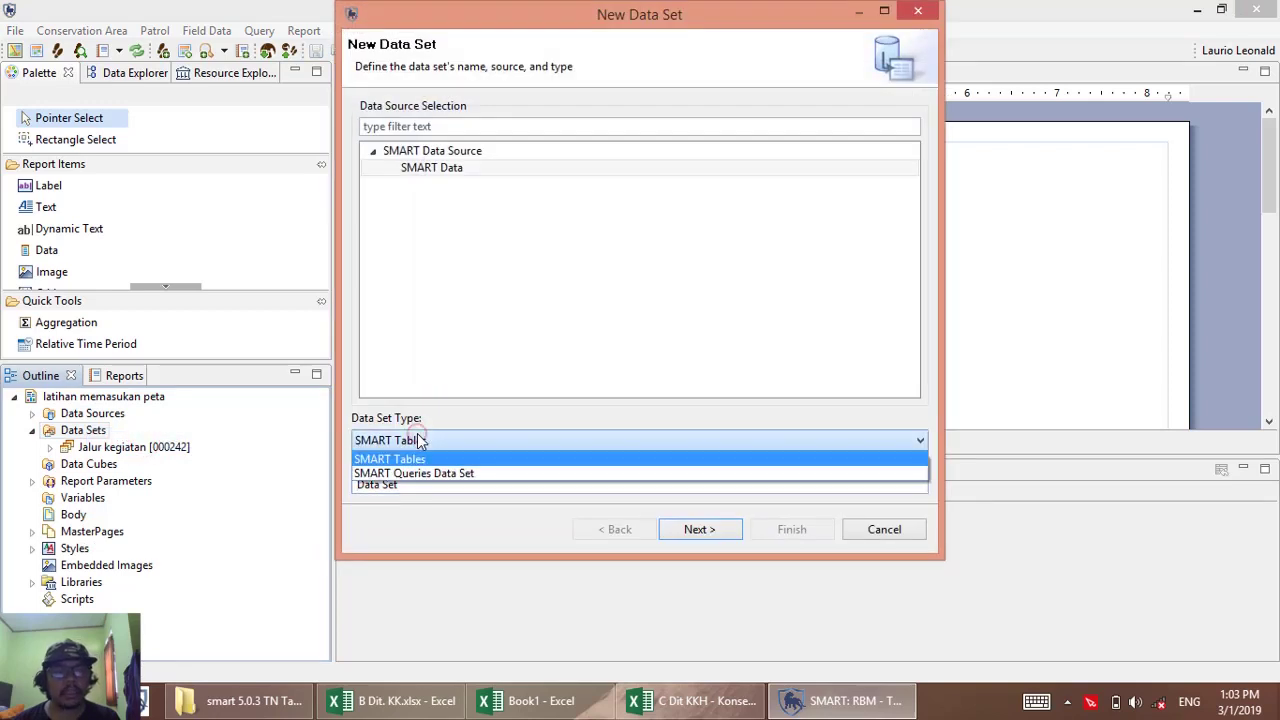
left_click(407, 473)
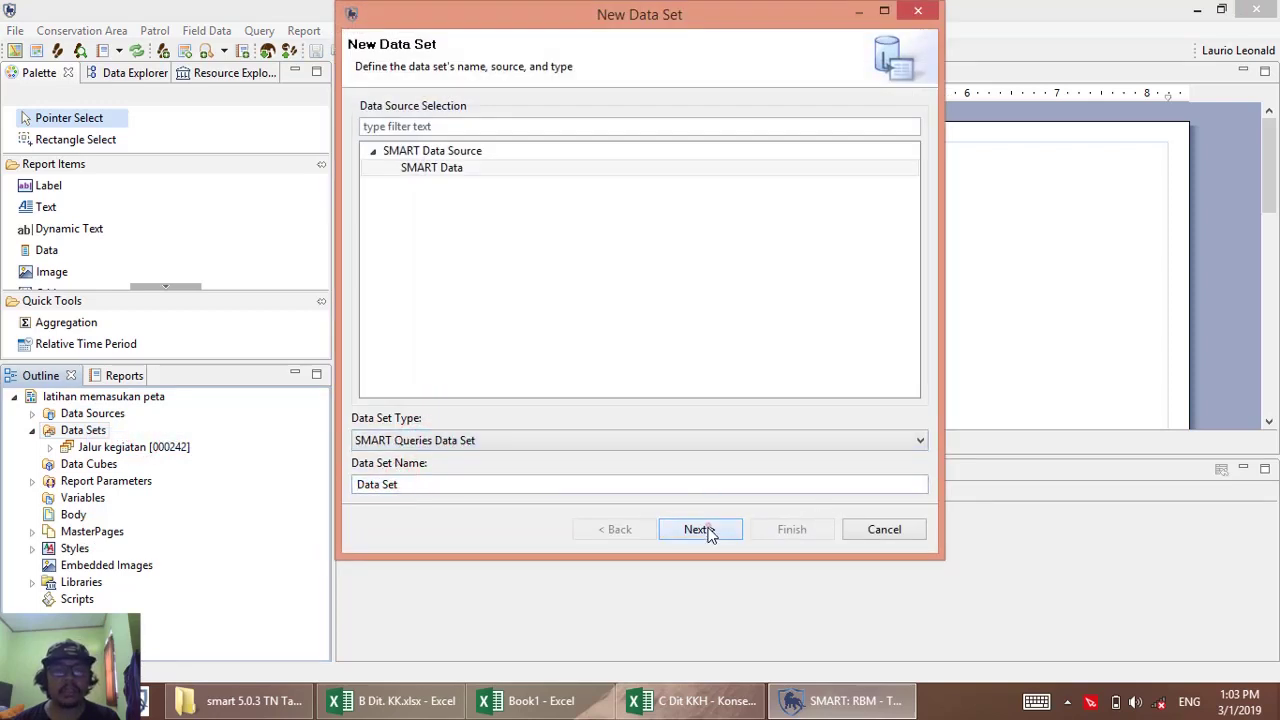
left_click(708, 529)
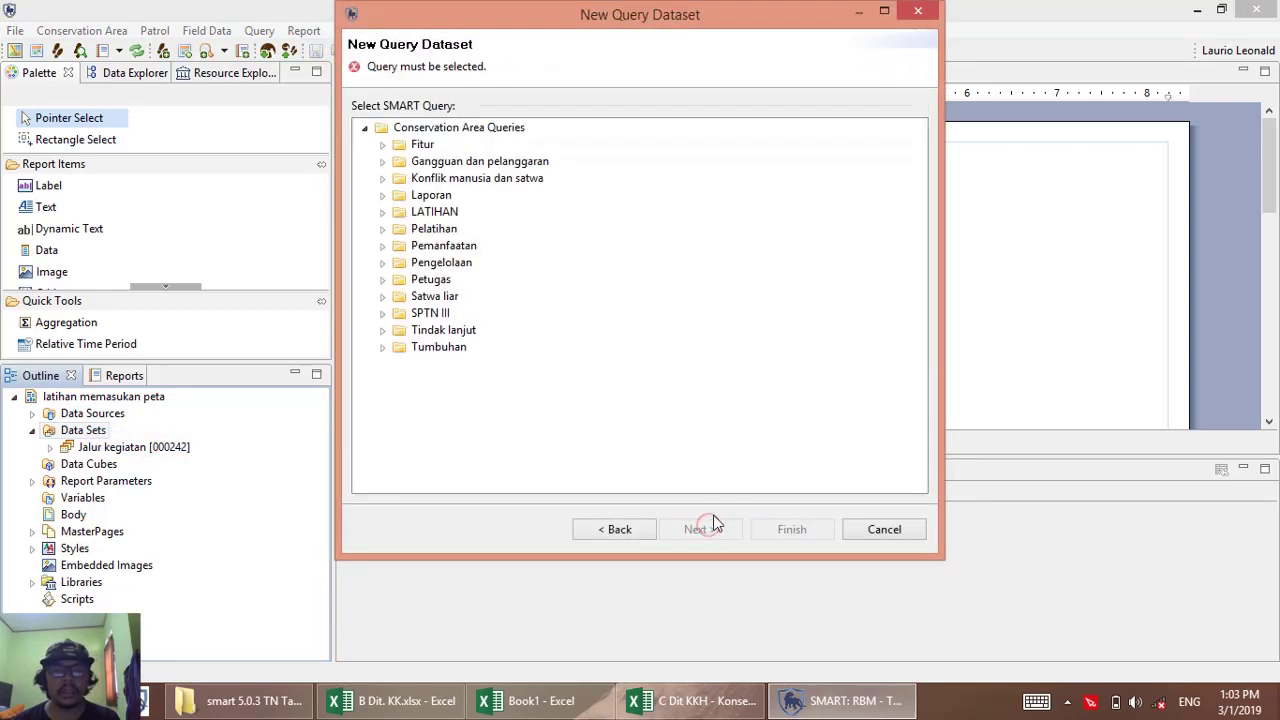
left_click(381, 212)
left_click(418, 246)
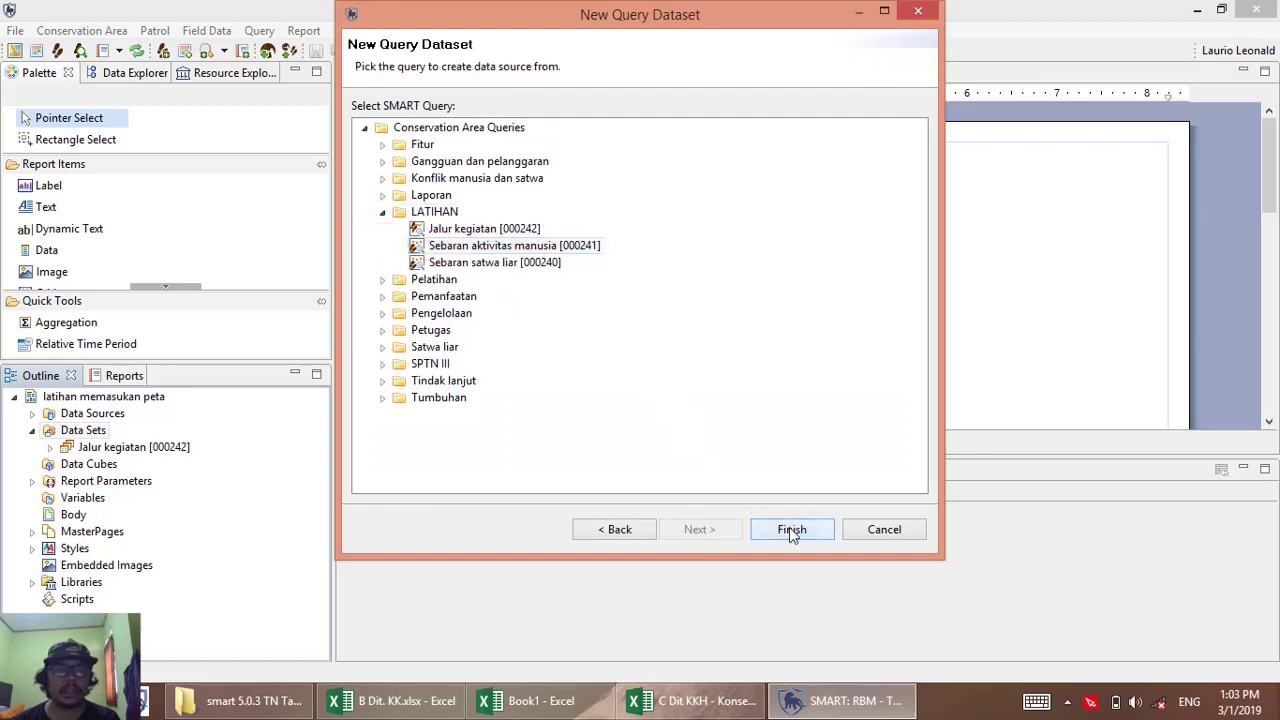
left_click(775, 530)
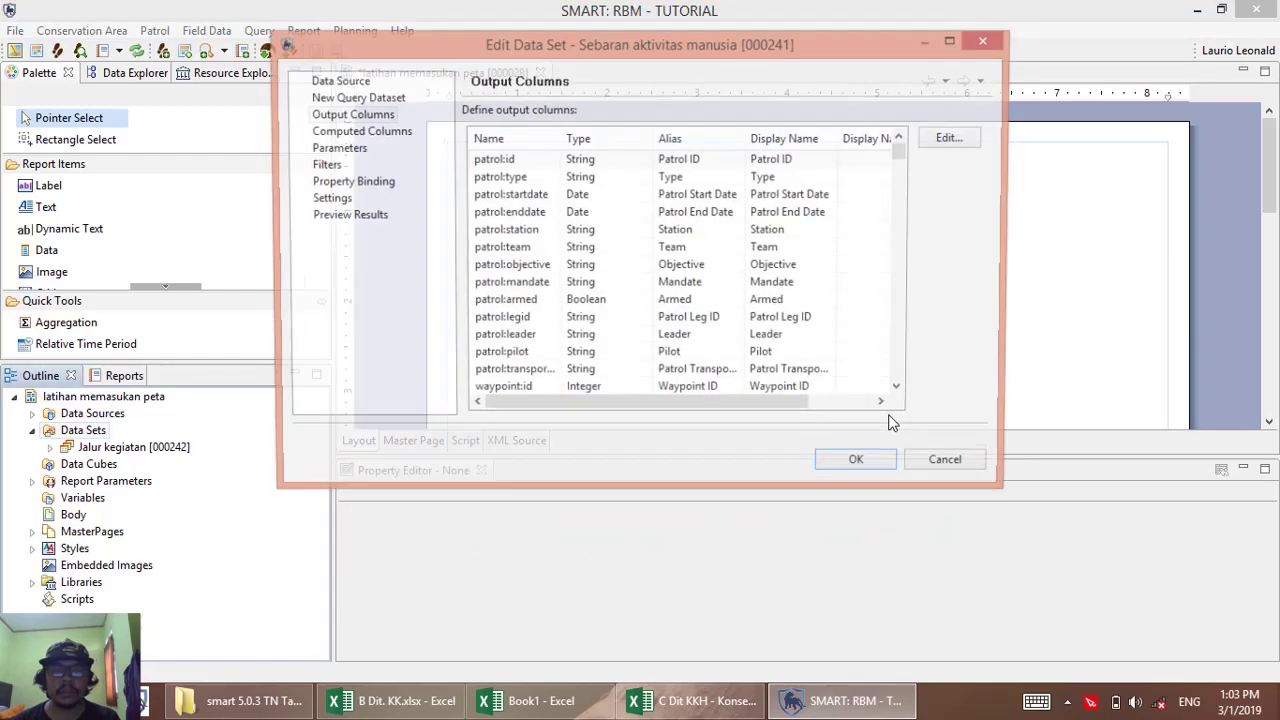
left_click(873, 466)
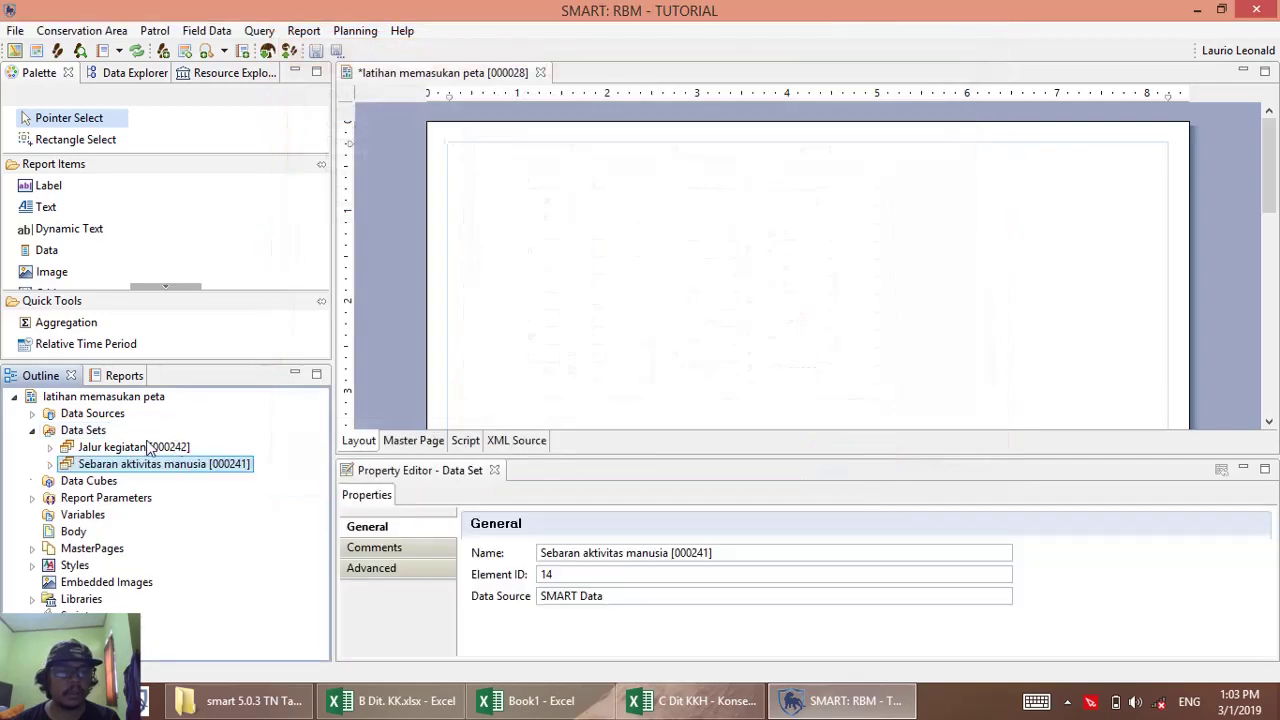
right_click(101, 438)
Create a SMART Queries data set from LATIHAN > Sebaran satwa liar [000240], accepting its output columns.
left_click(150, 443)
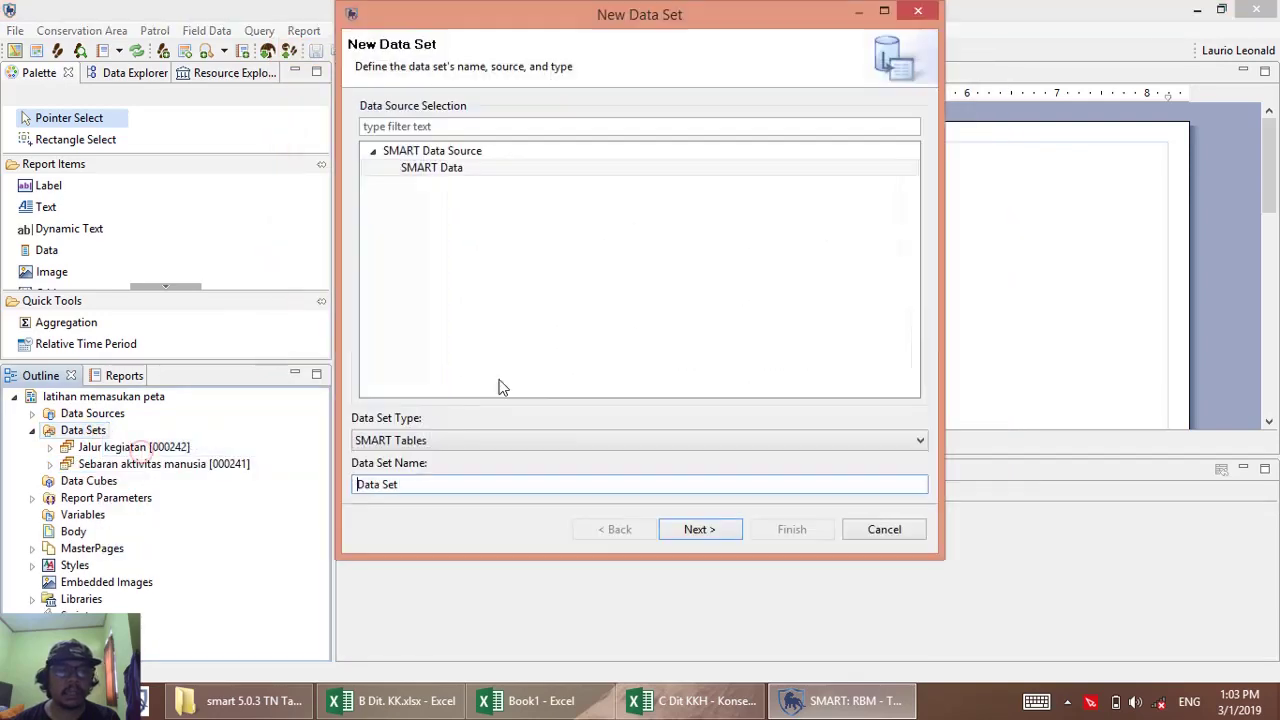
left_click(506, 440)
left_click(494, 471)
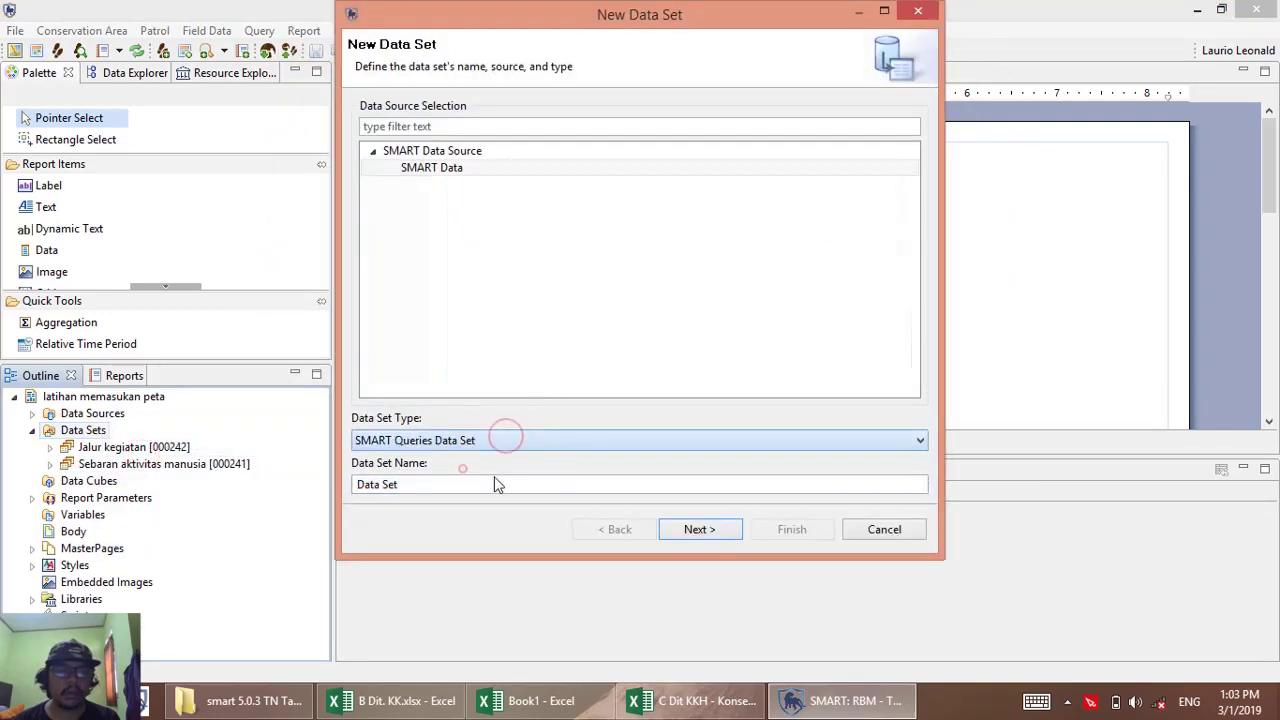
left_click(698, 529)
left_click(382, 212)
left_click(455, 263)
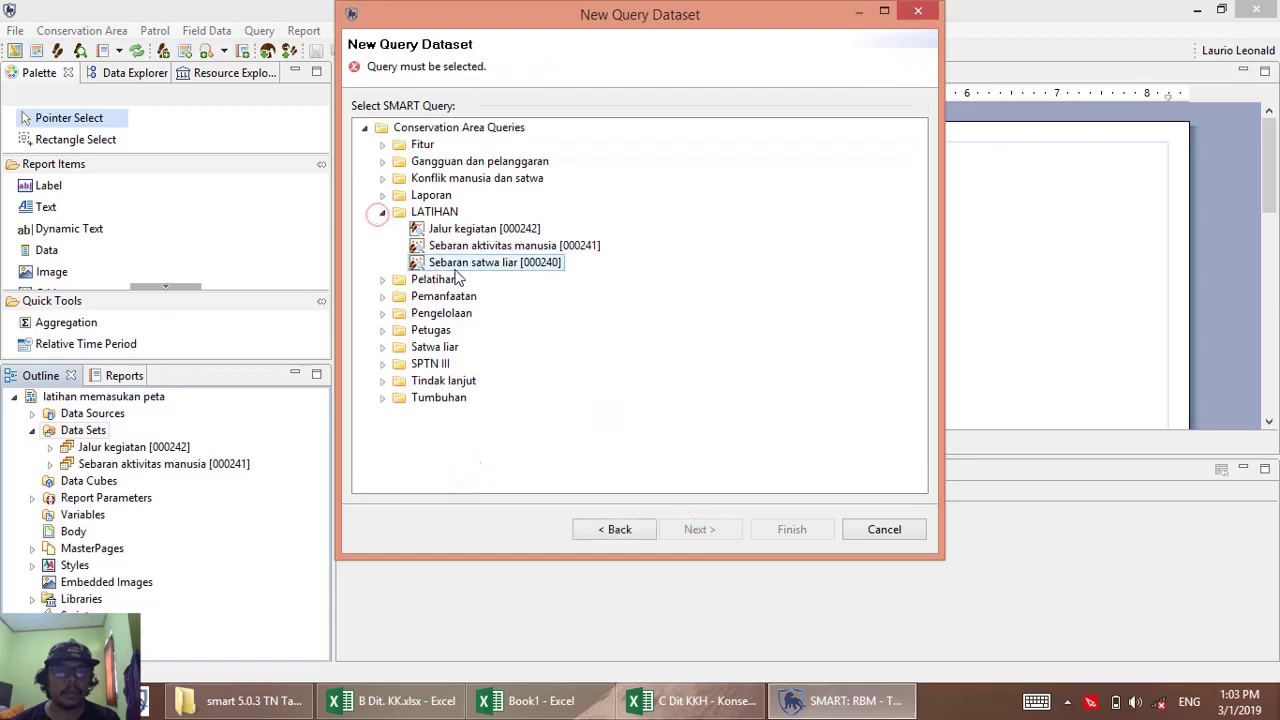
left_click(800, 526)
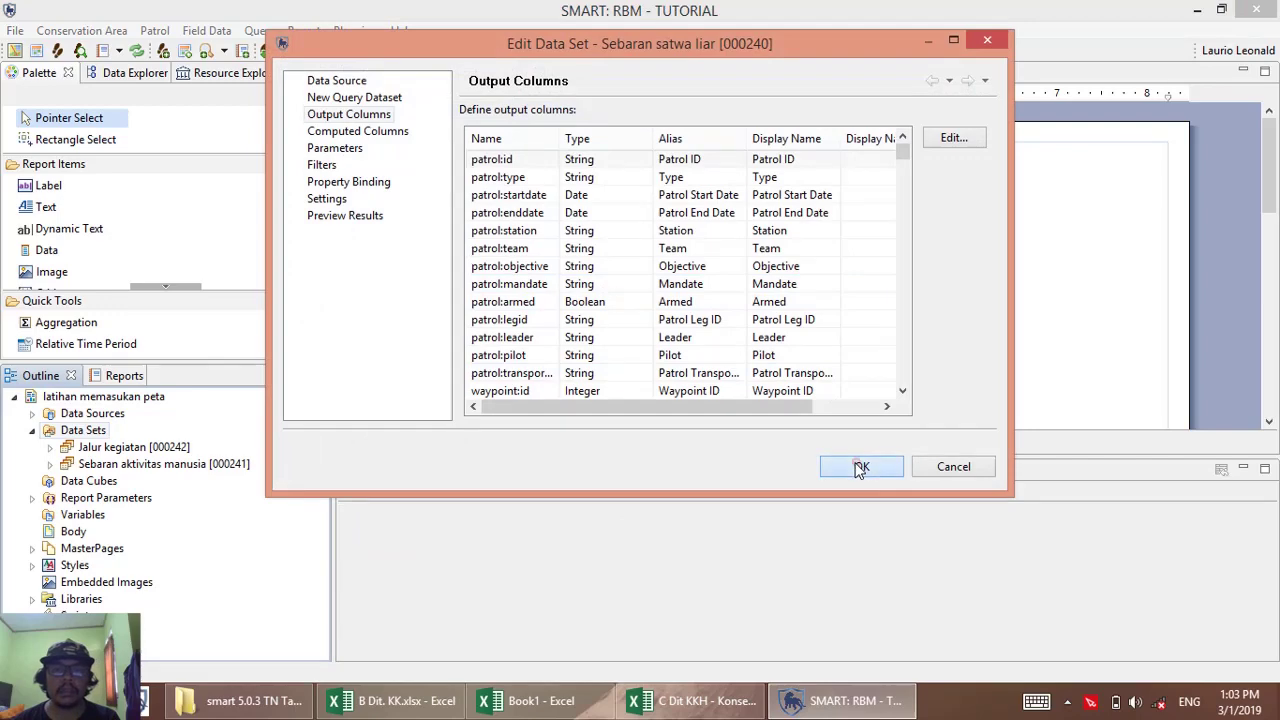
left_click(857, 466)
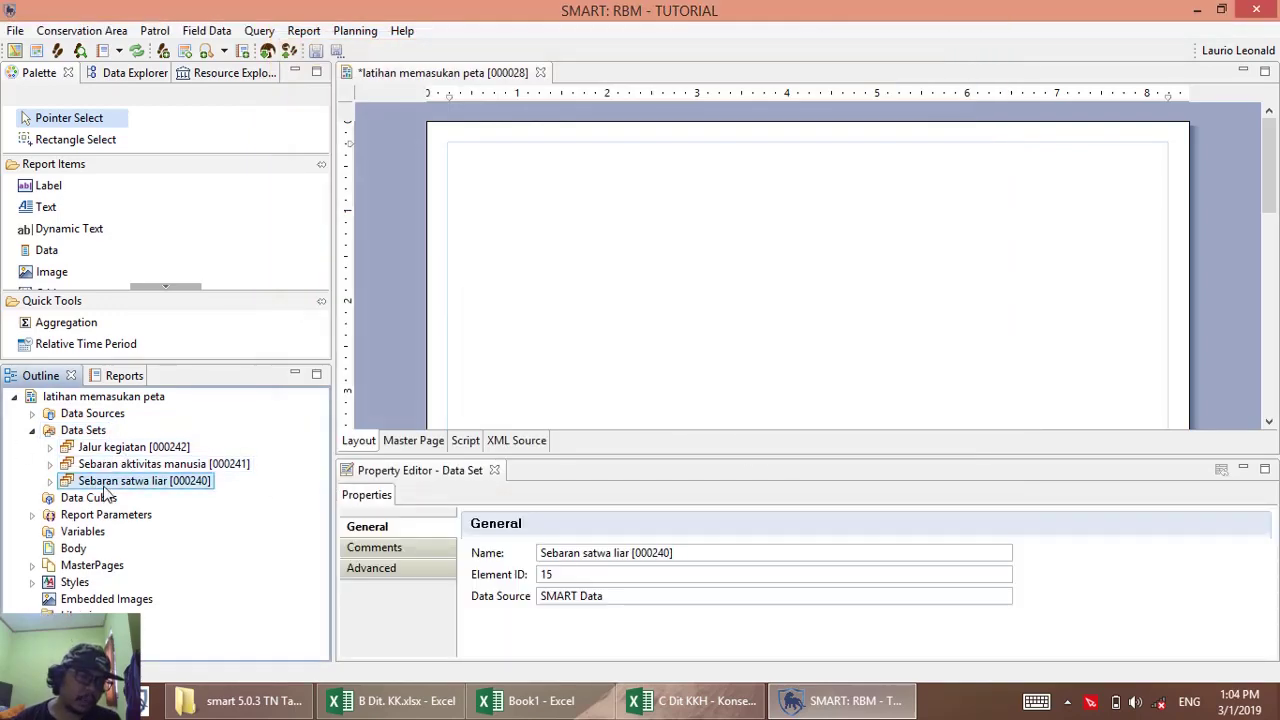
left_click(76, 431)
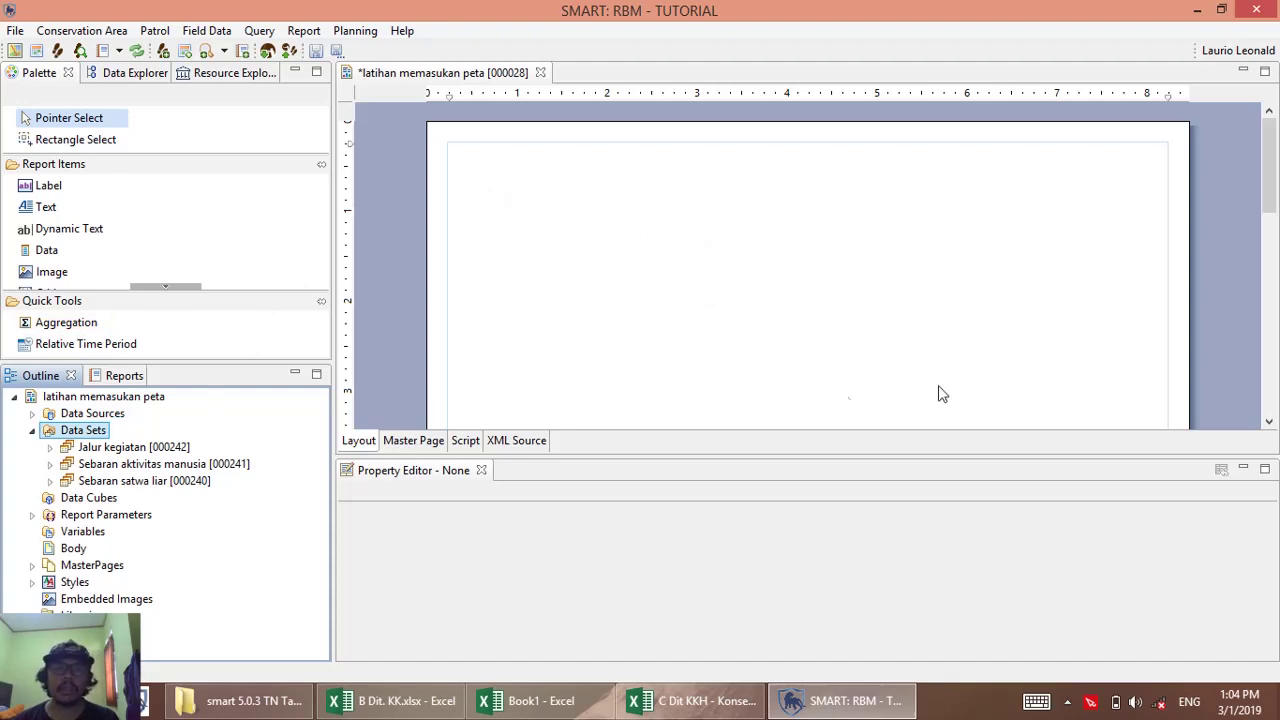
Insert a SMART MAP into the report body and drag it wider and taller.
right_click(736, 256)
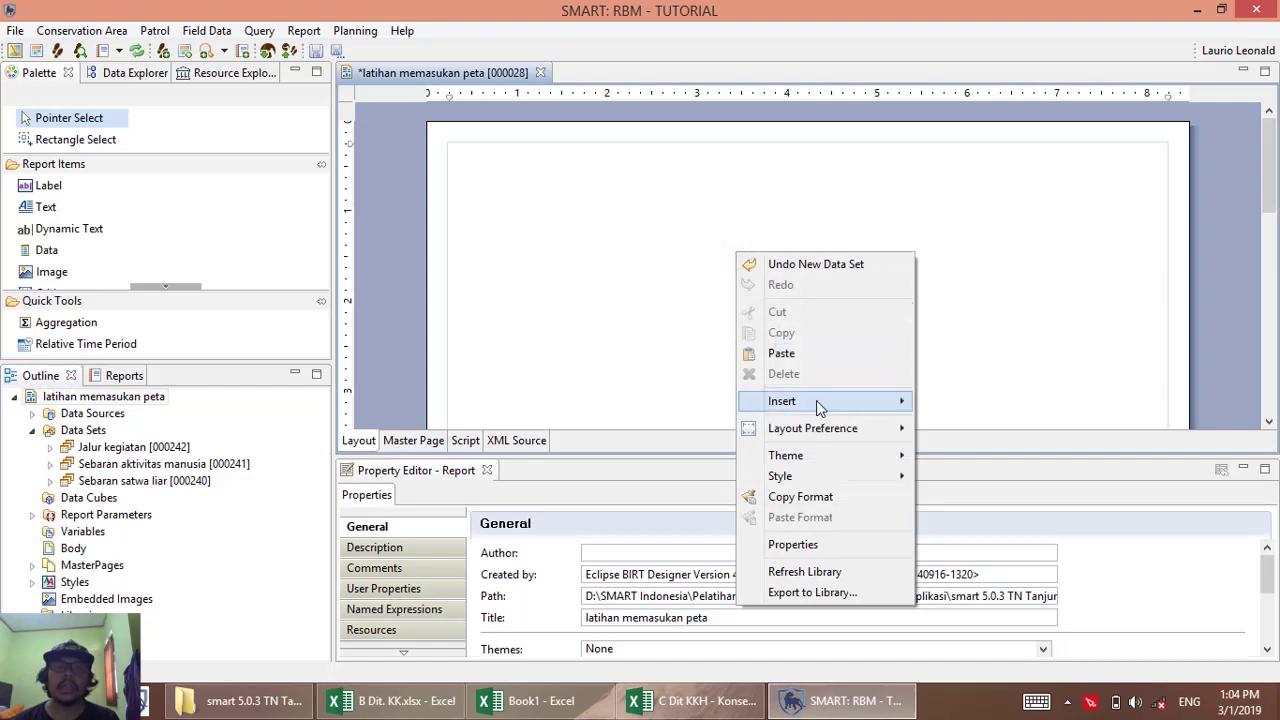
mouse_move(820, 405)
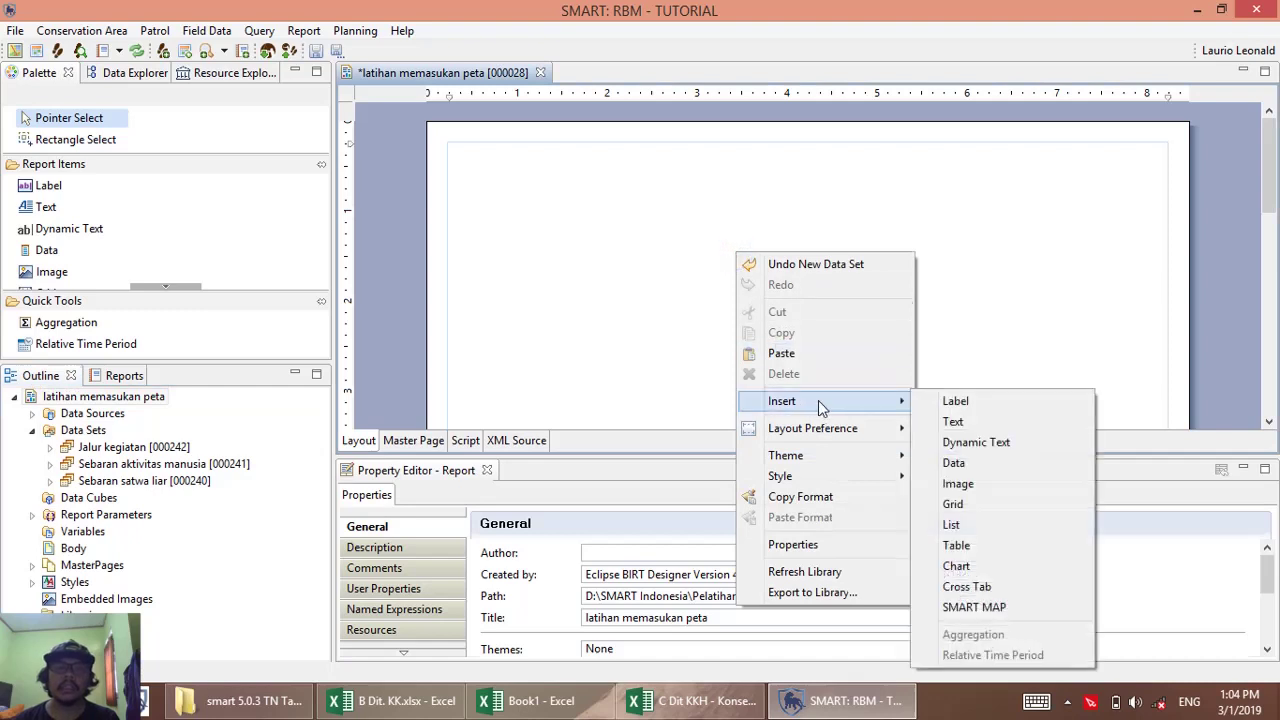
left_click(981, 608)
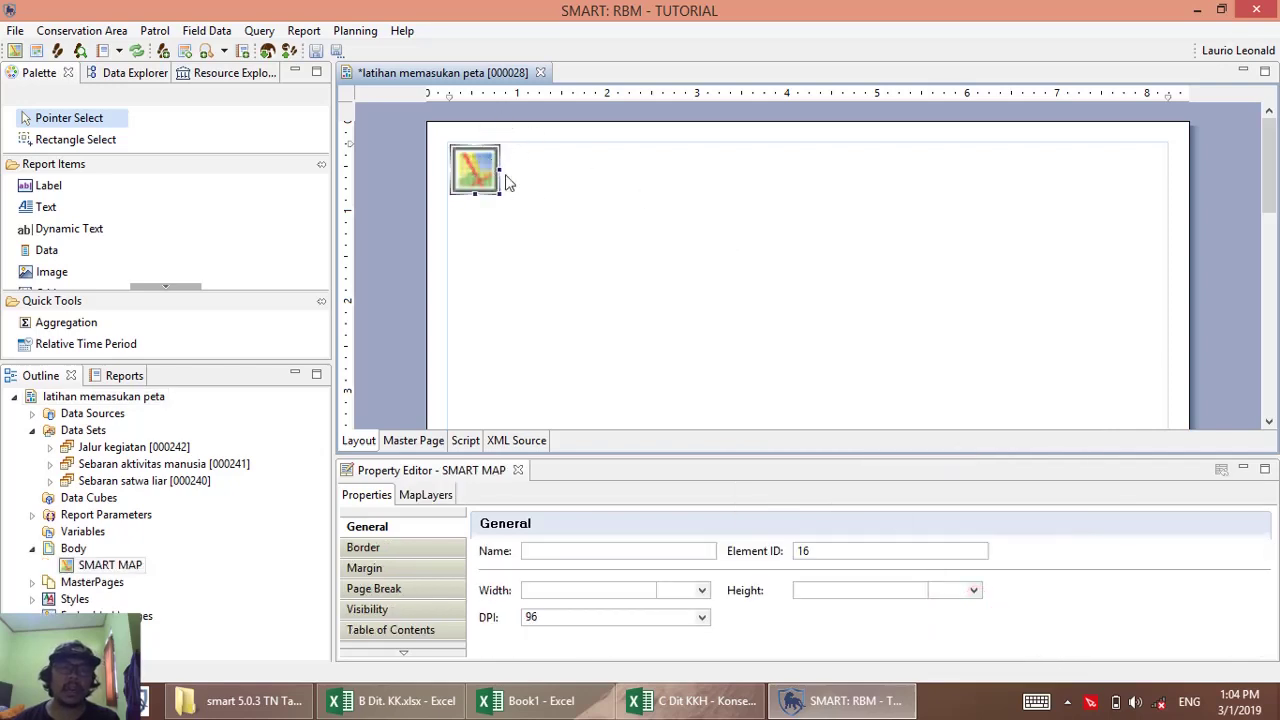
left_click_drag(500, 169, 1153, 188)
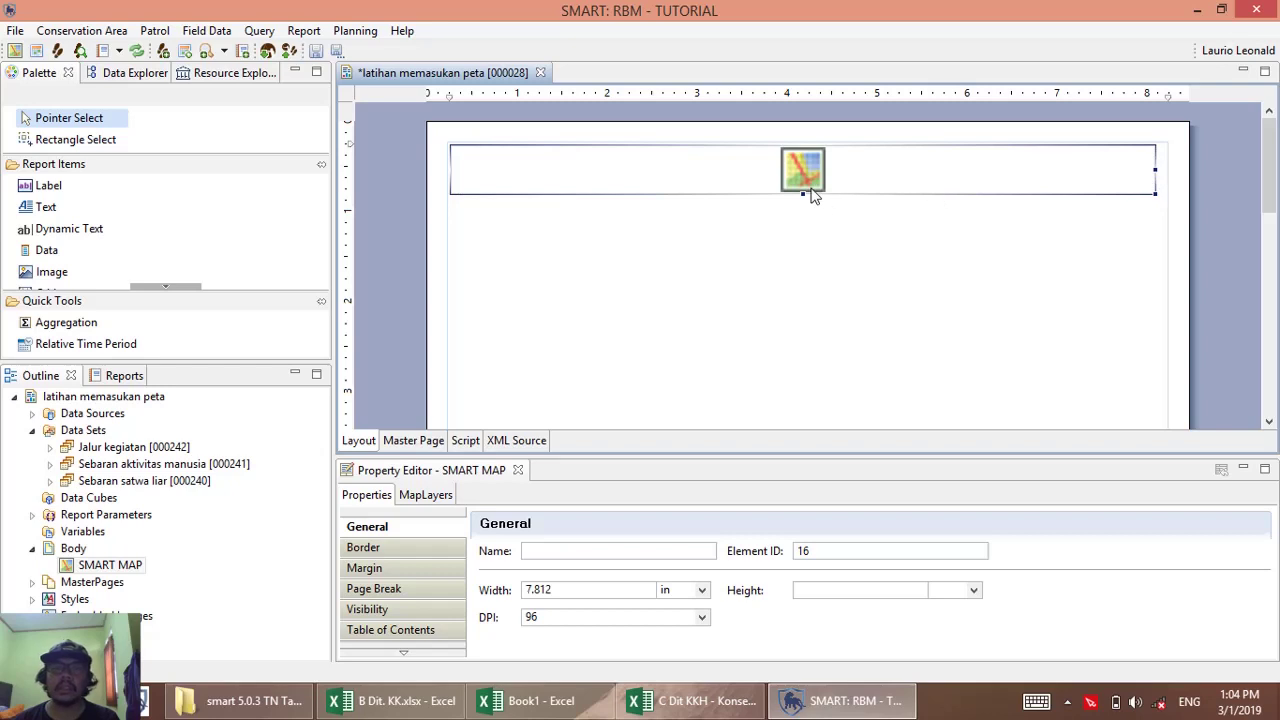
left_click_drag(806, 197, 792, 356)
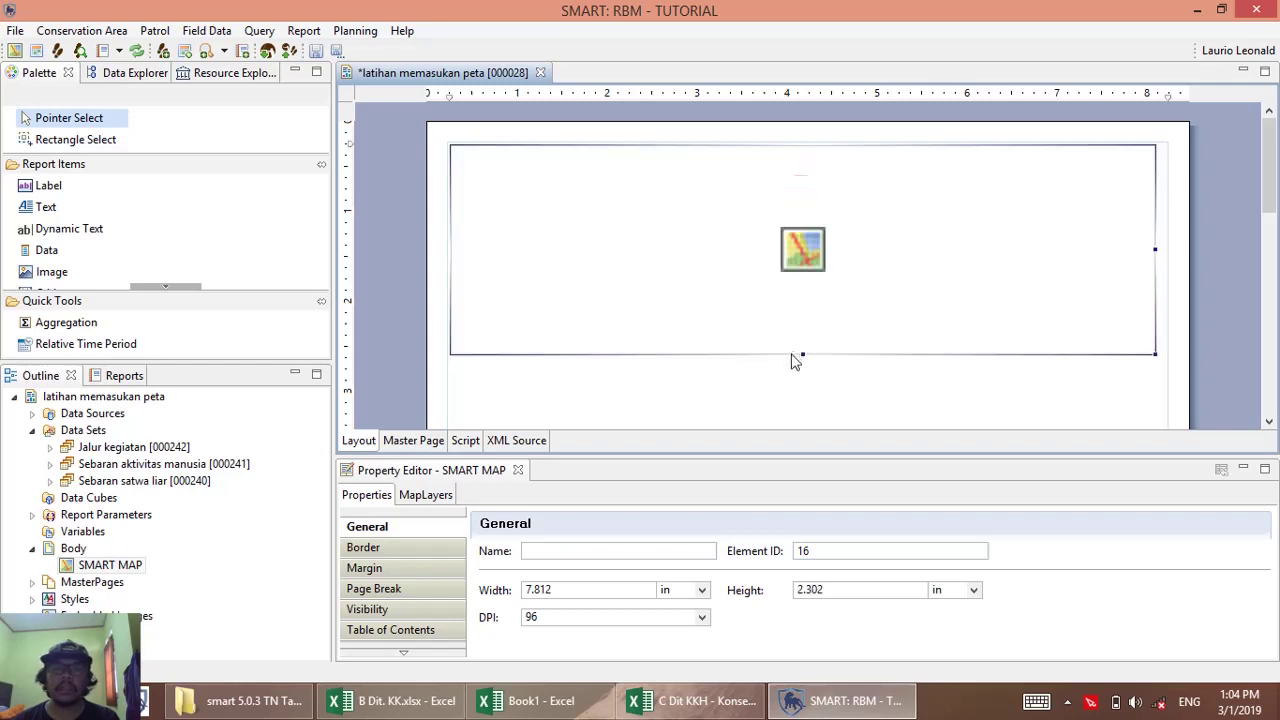
Set the map's Width to 7.5 and Height to 5 in the Property Editor.
double_click(584, 589)
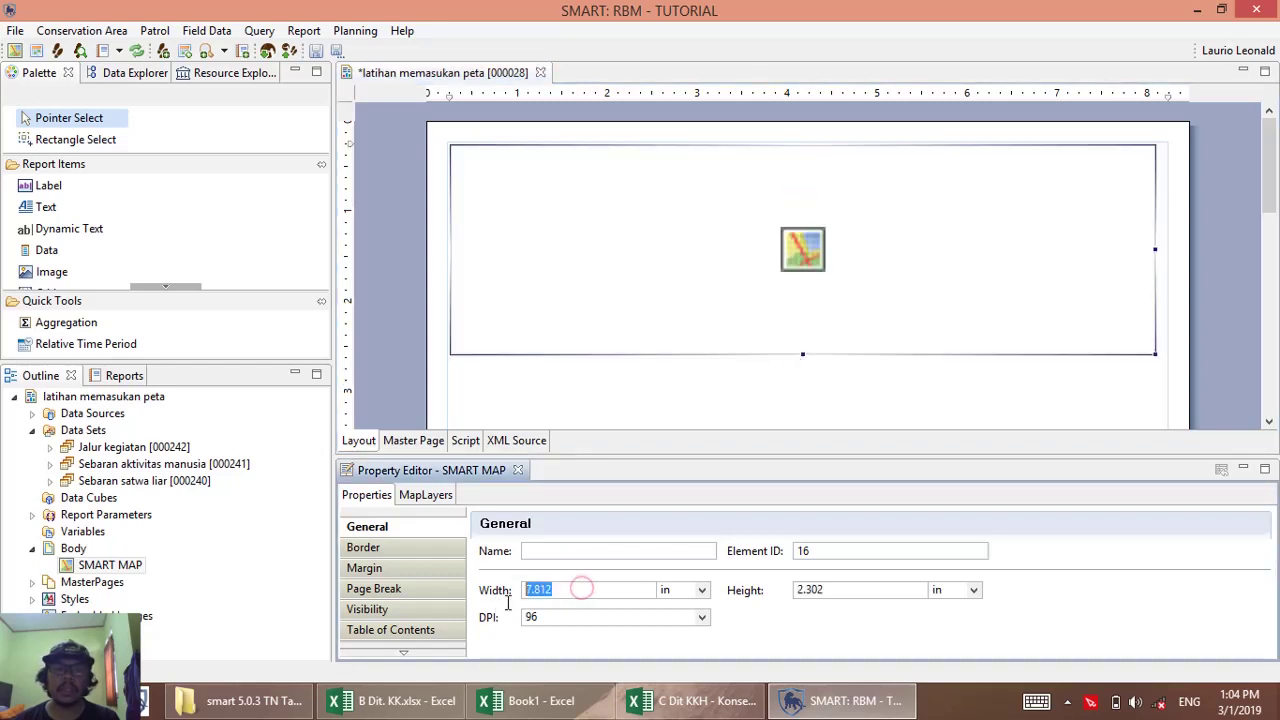
type("7")
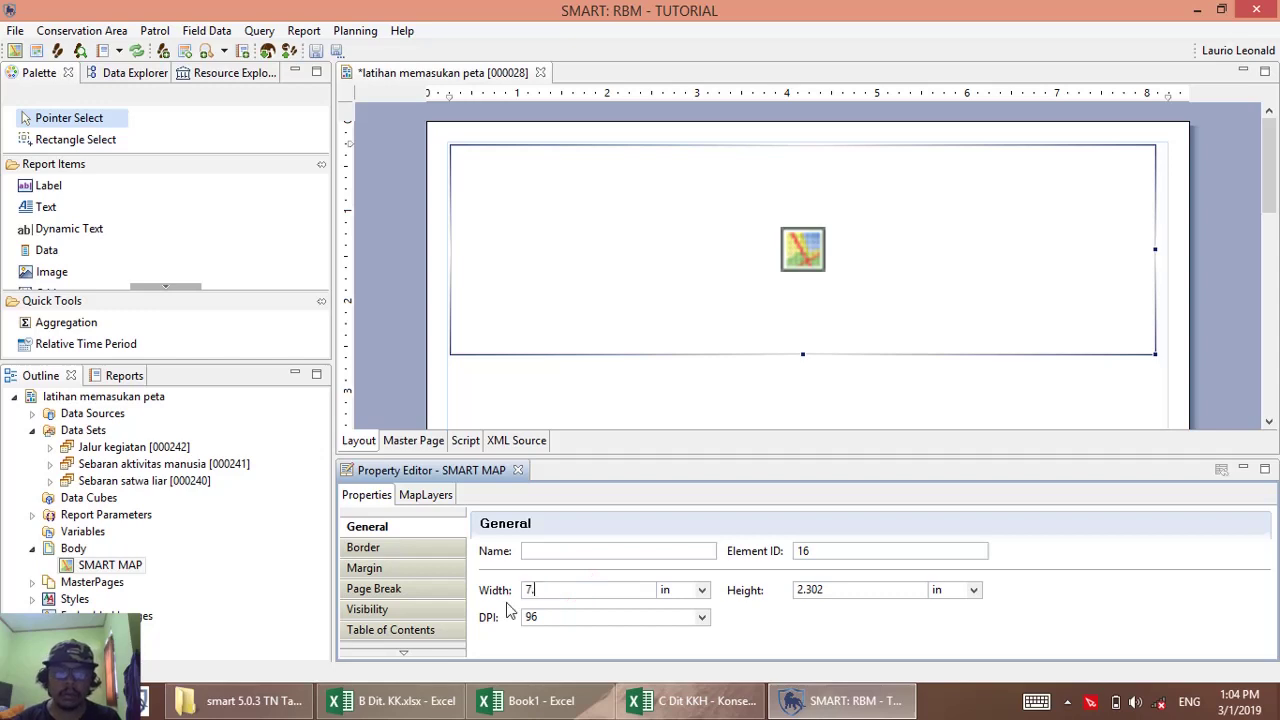
type(".5")
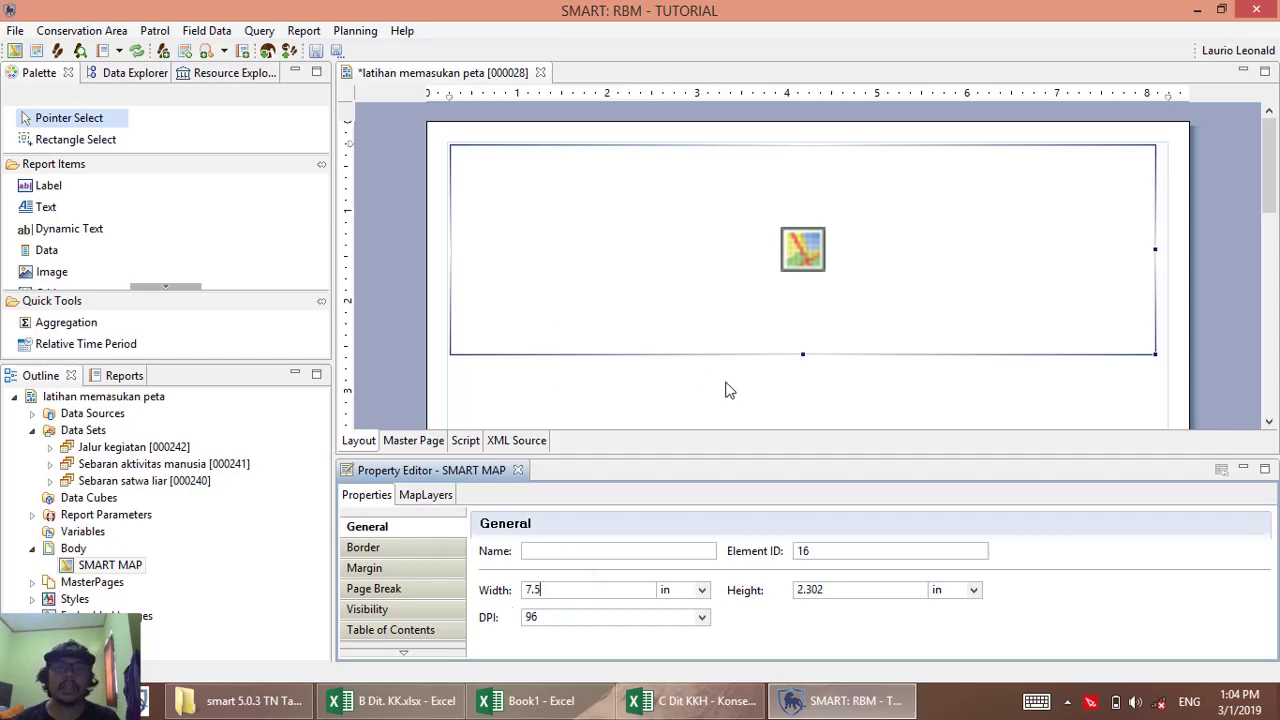
double_click(847, 590)
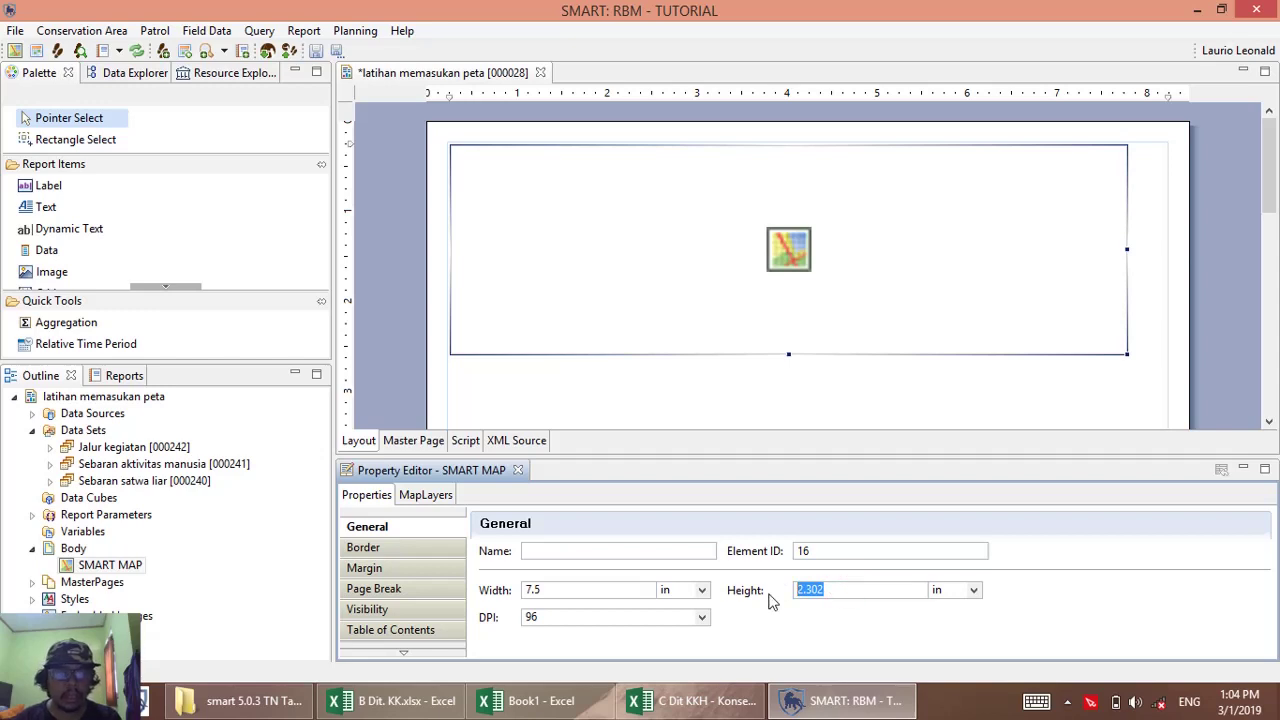
type("5")
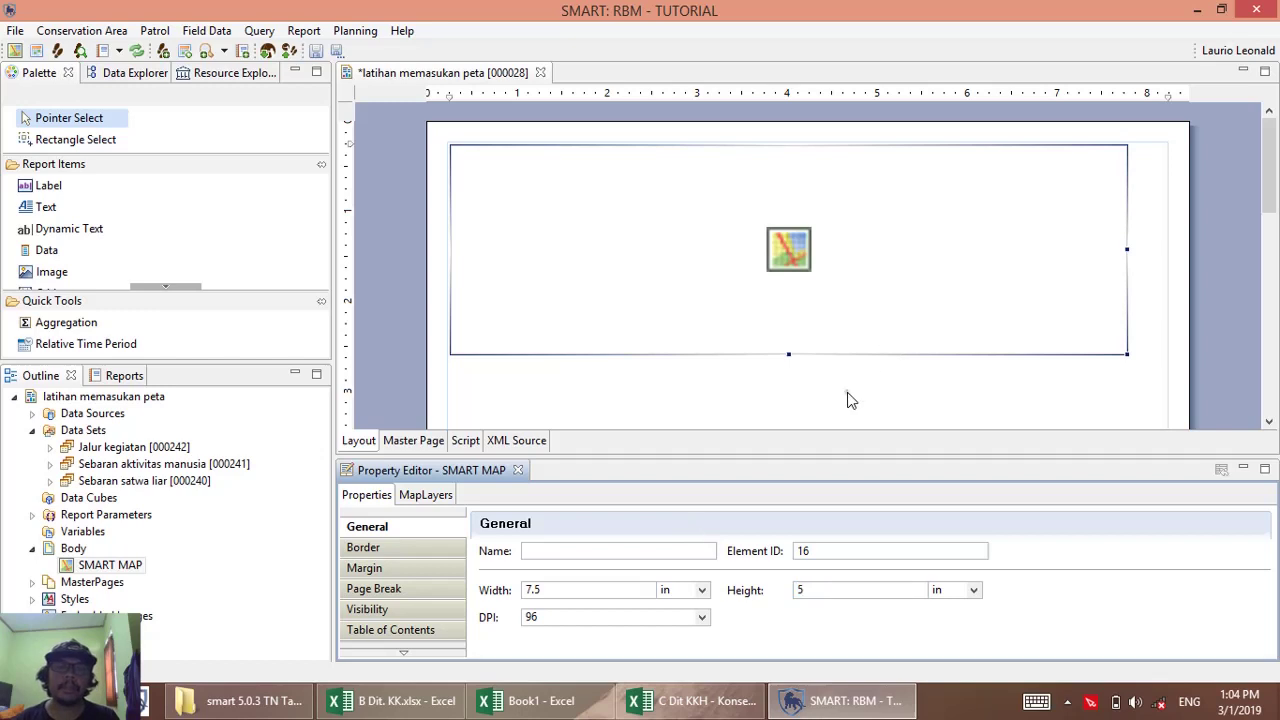
left_click(847, 400)
scroll(846, 390, "down", 3)
scroll(668, 275, "up", 1)
left_click(669, 269)
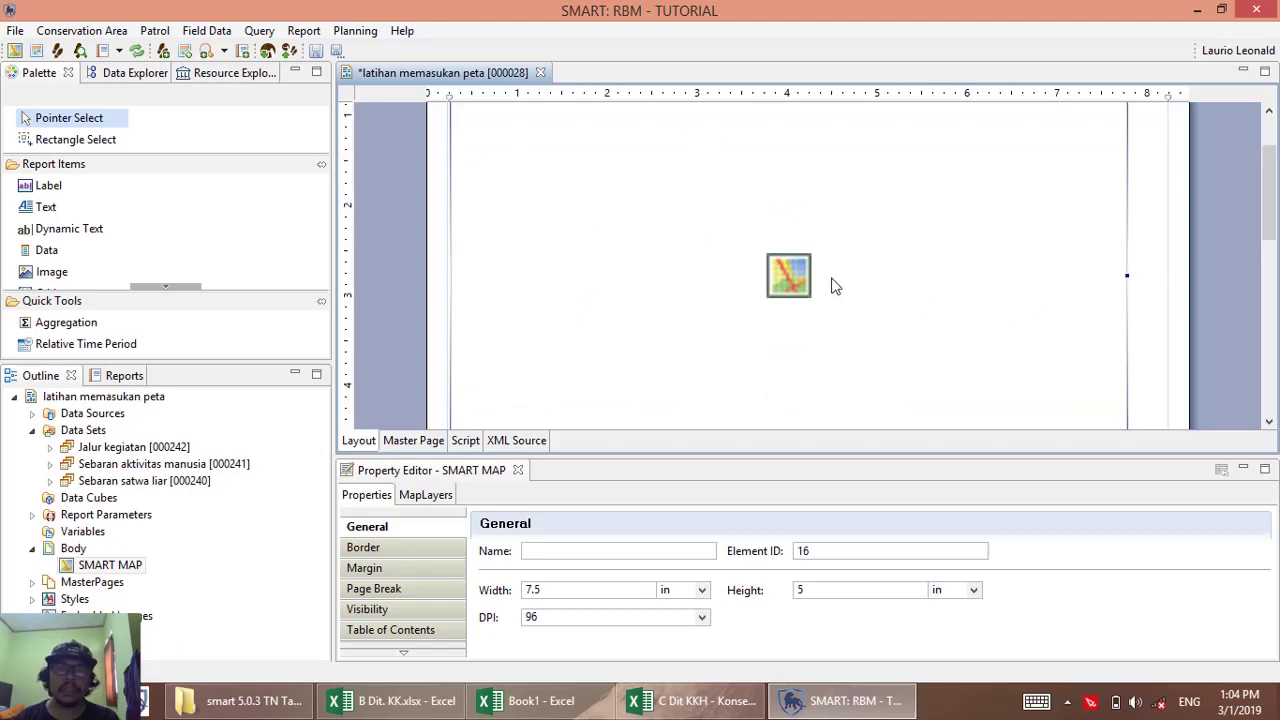
Pick resort_tn from the Basemap list in the map's MapLayers settings.
left_click(423, 503)
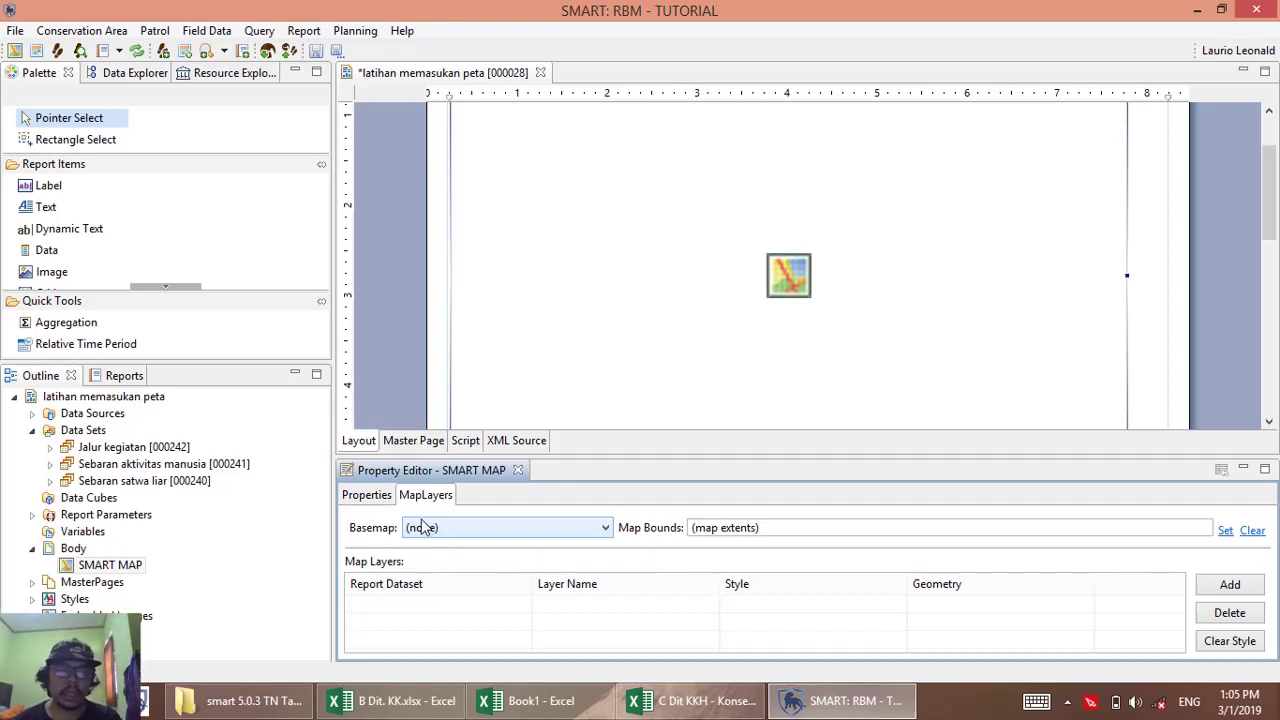
left_click(441, 533)
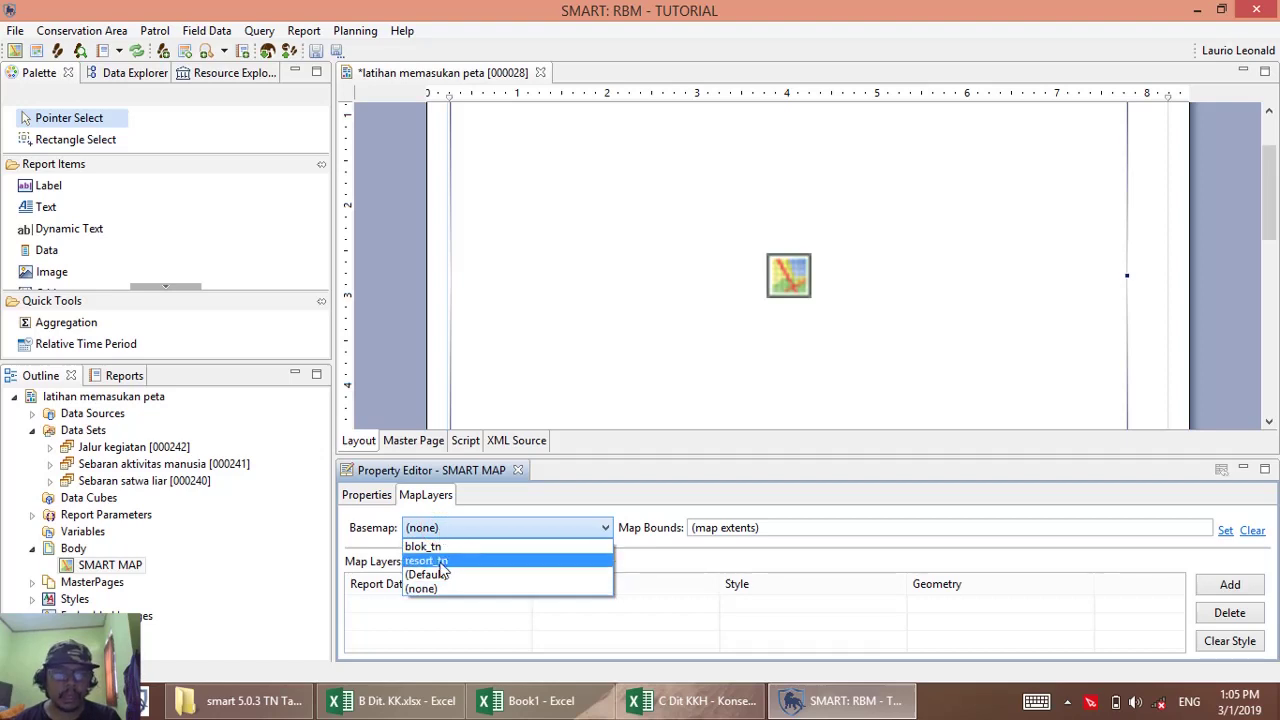
left_click(437, 563)
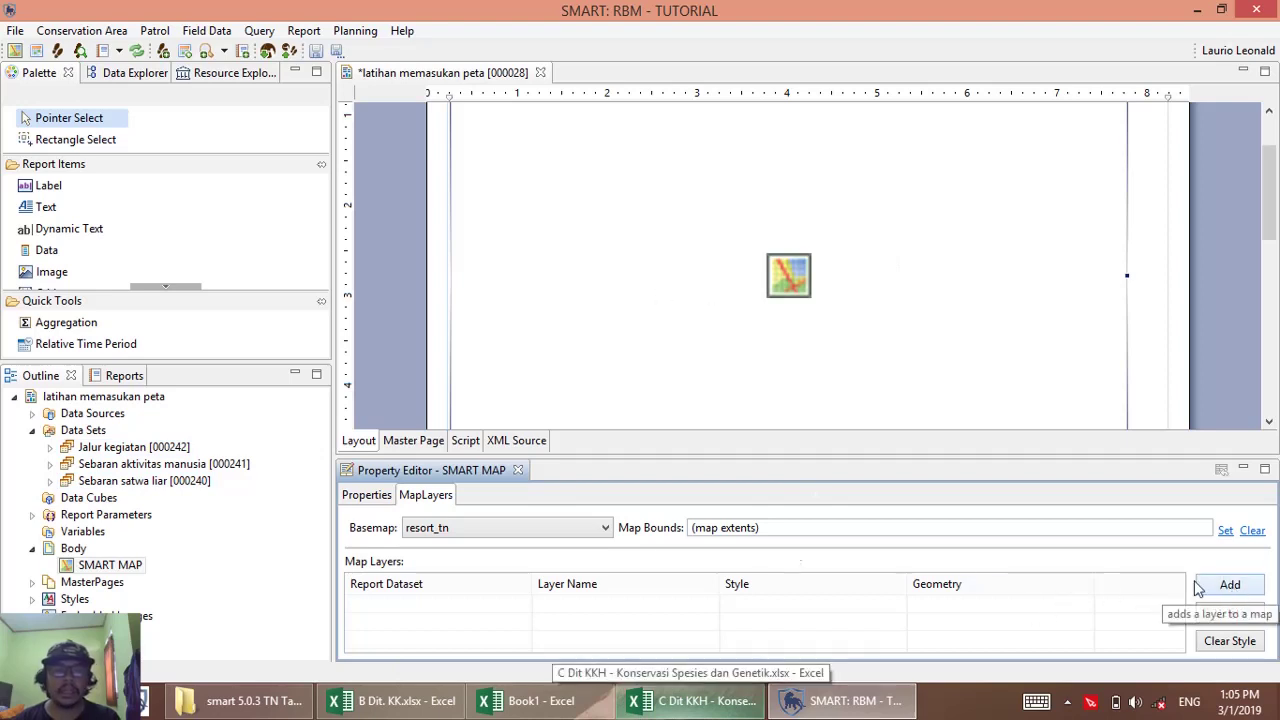
Add map layers for Sebaran satwa liar, Sebaran aktivitas manusia and Jalur kegiatan with default styles.
left_click(1246, 592)
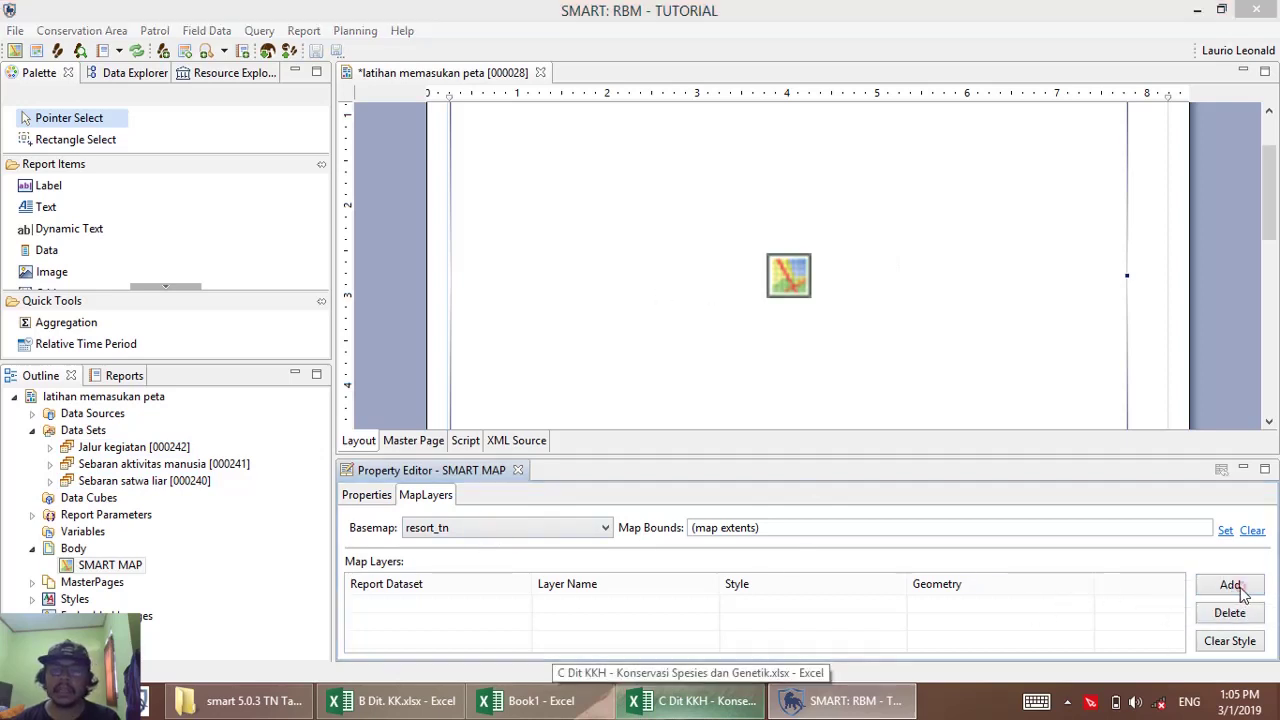
left_click(843, 295)
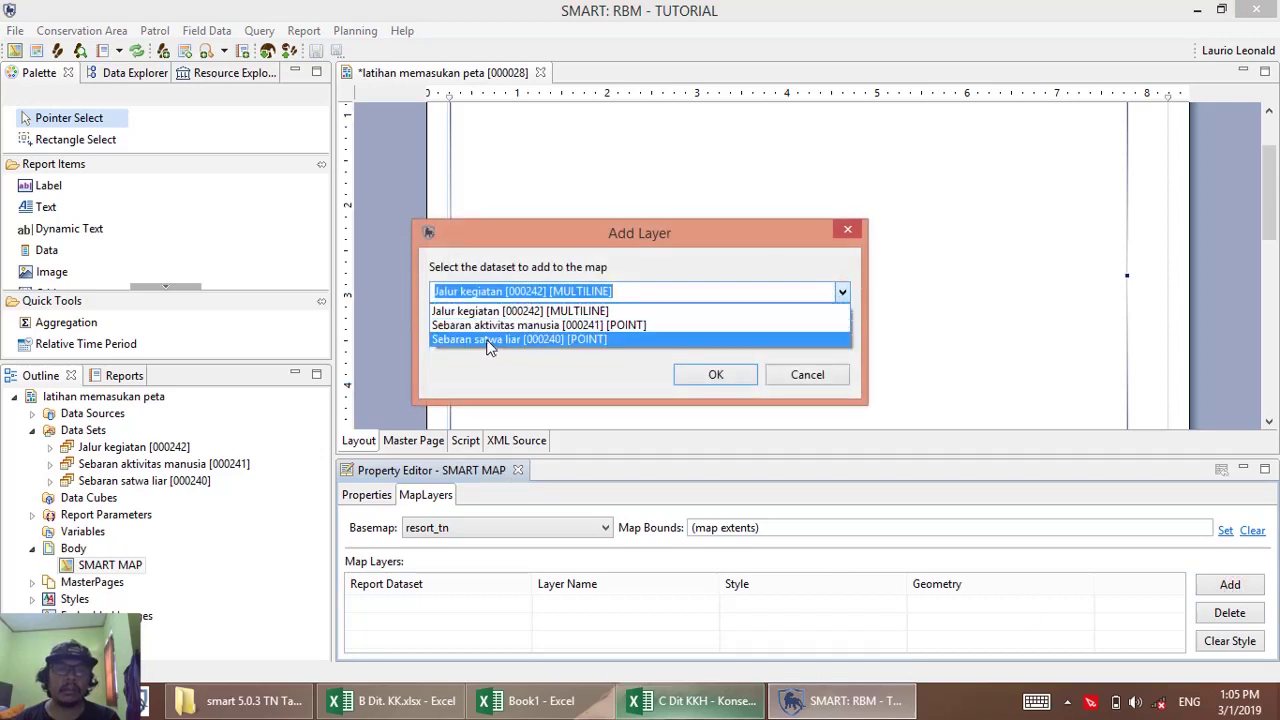
left_click(489, 341)
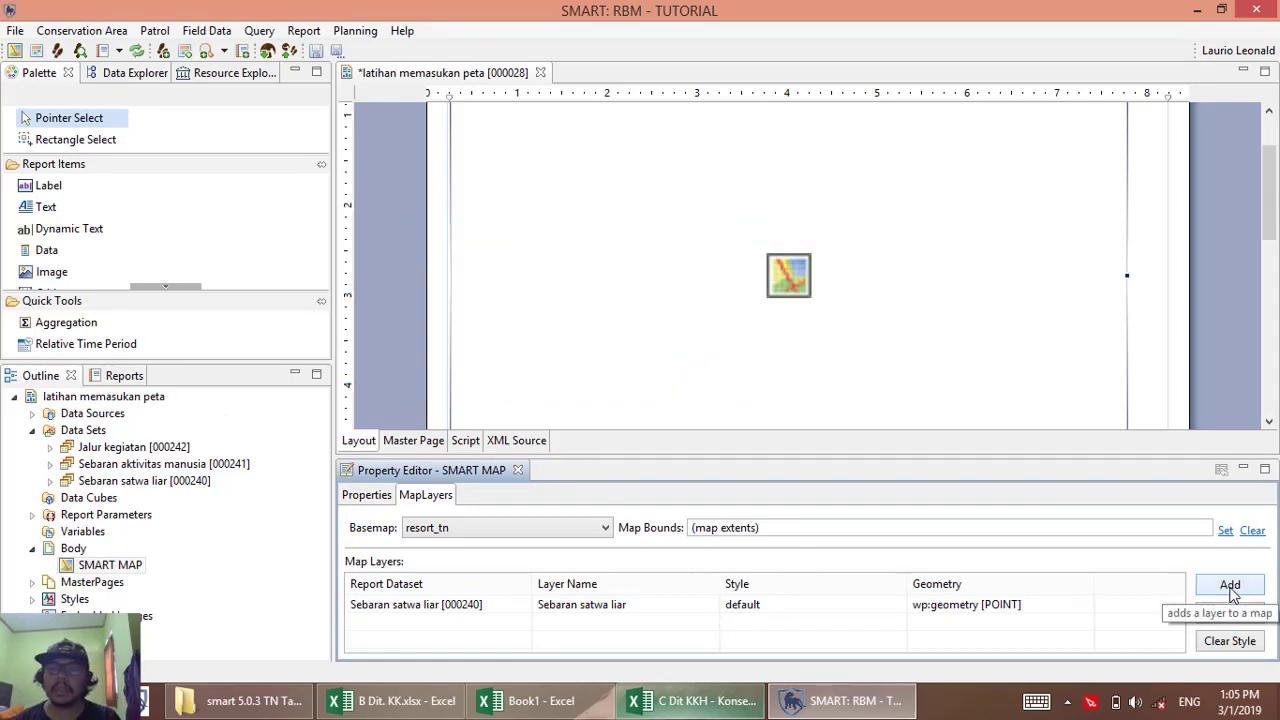
left_click(1230, 585)
left_click(843, 292)
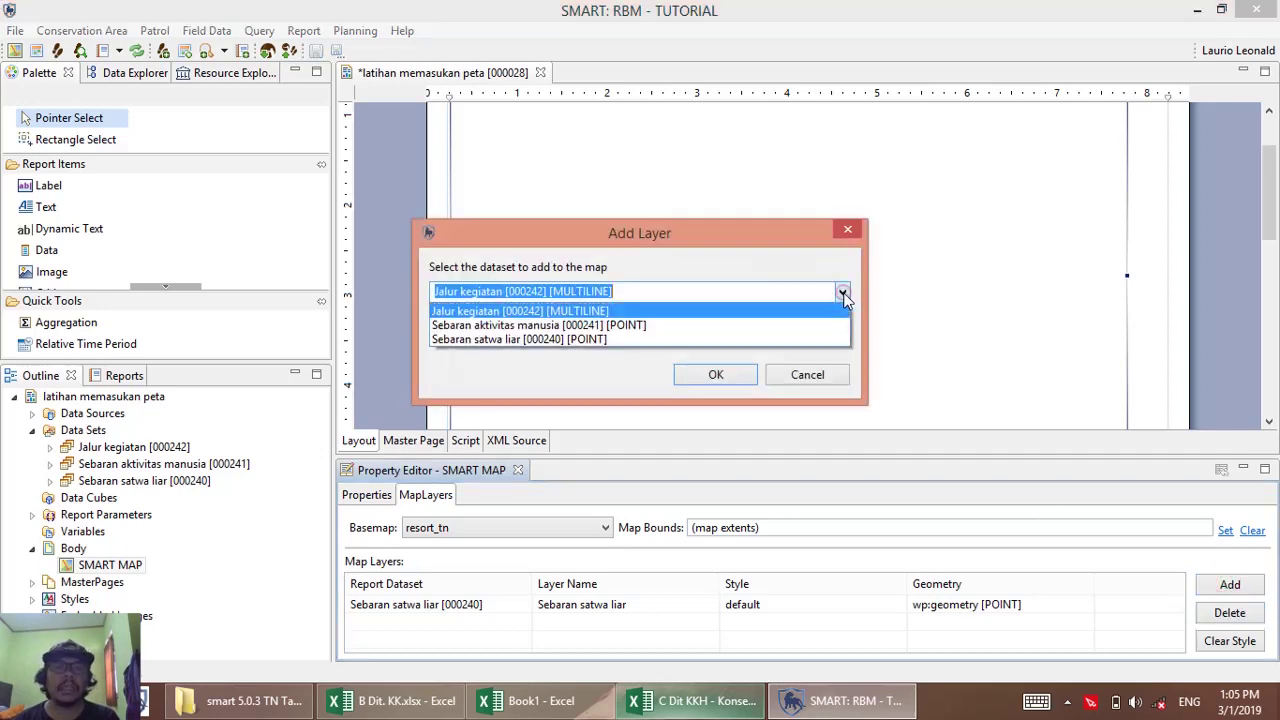
left_click(497, 327)
left_click(714, 373)
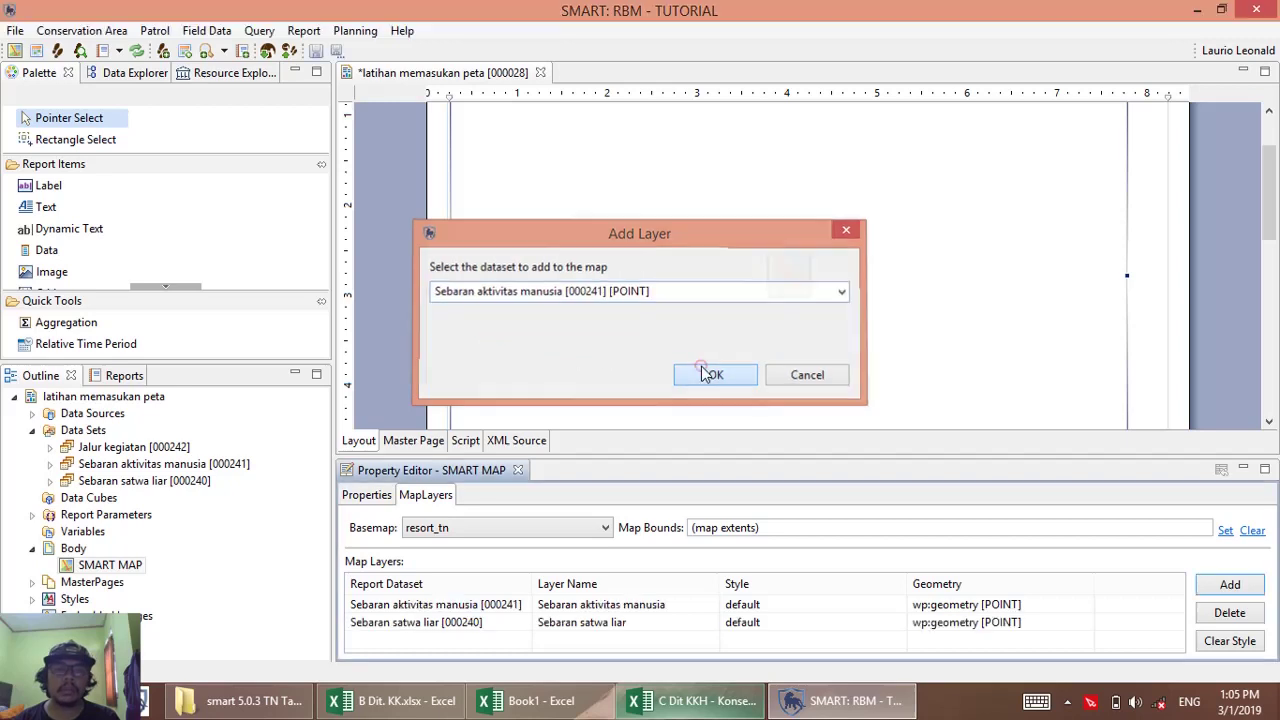
left_click(1222, 592)
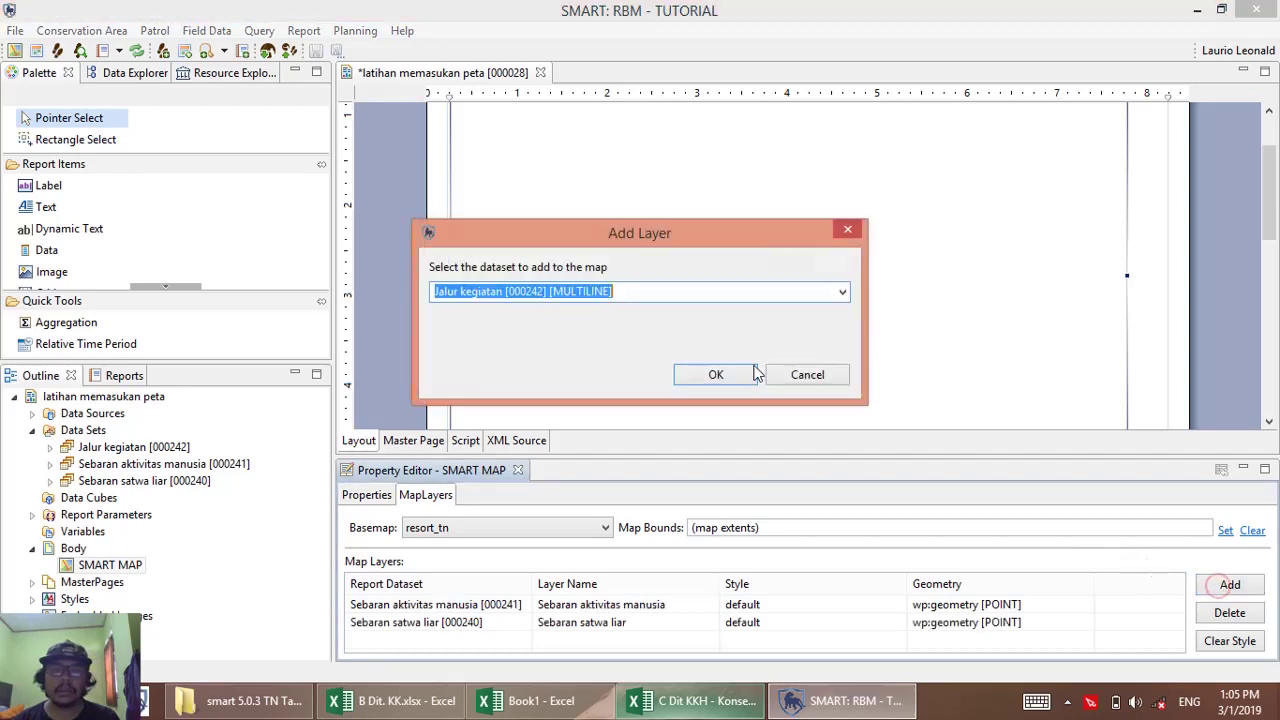
left_click(842, 292)
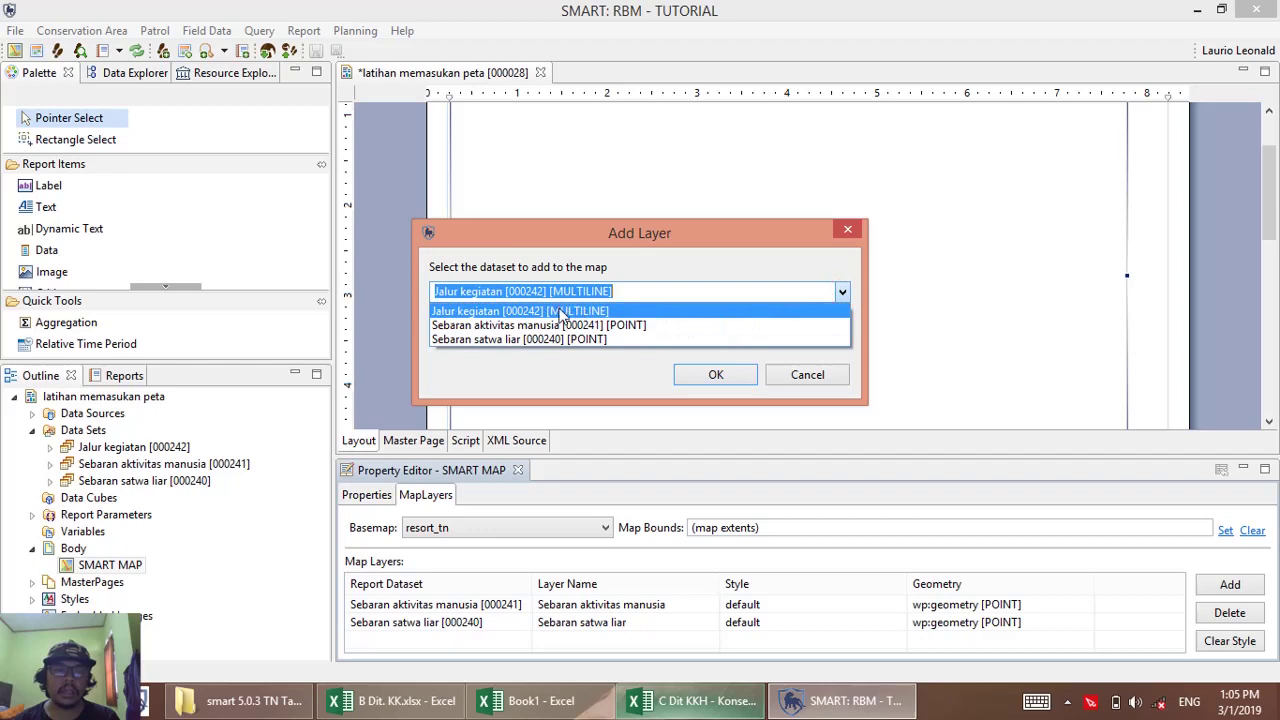
left_click(808, 310)
left_click(716, 376)
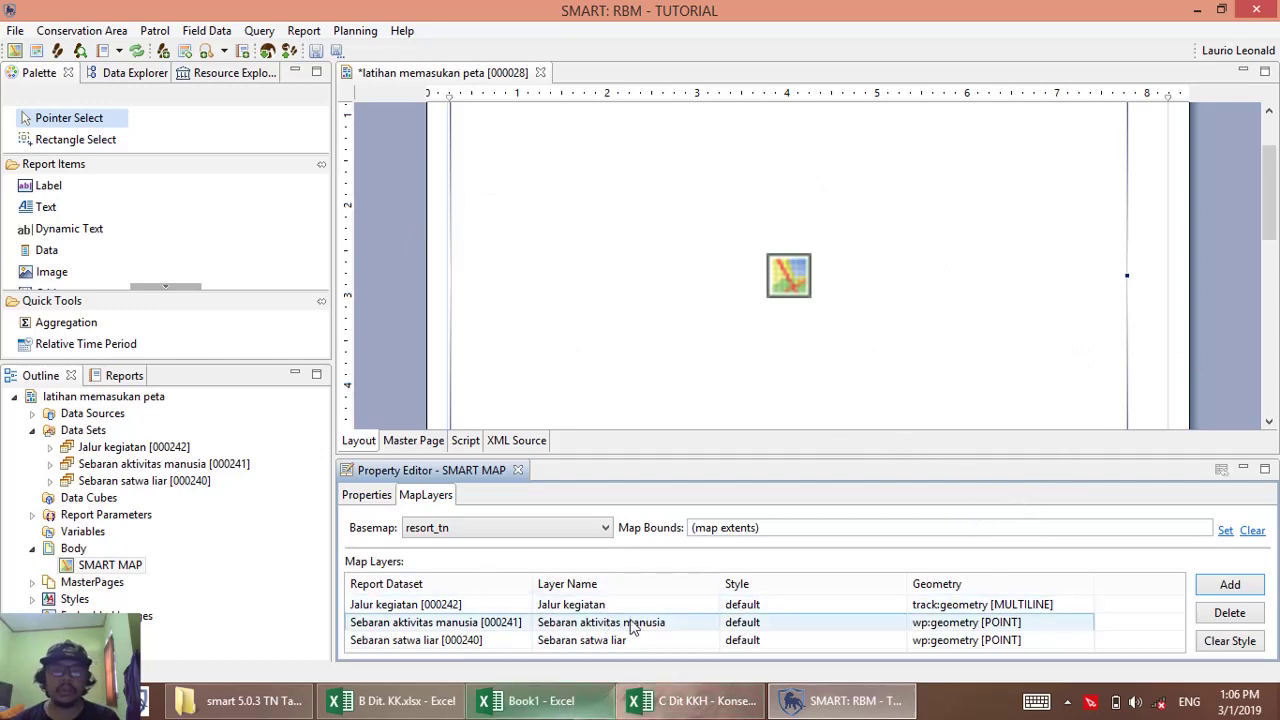
left_click(613, 207)
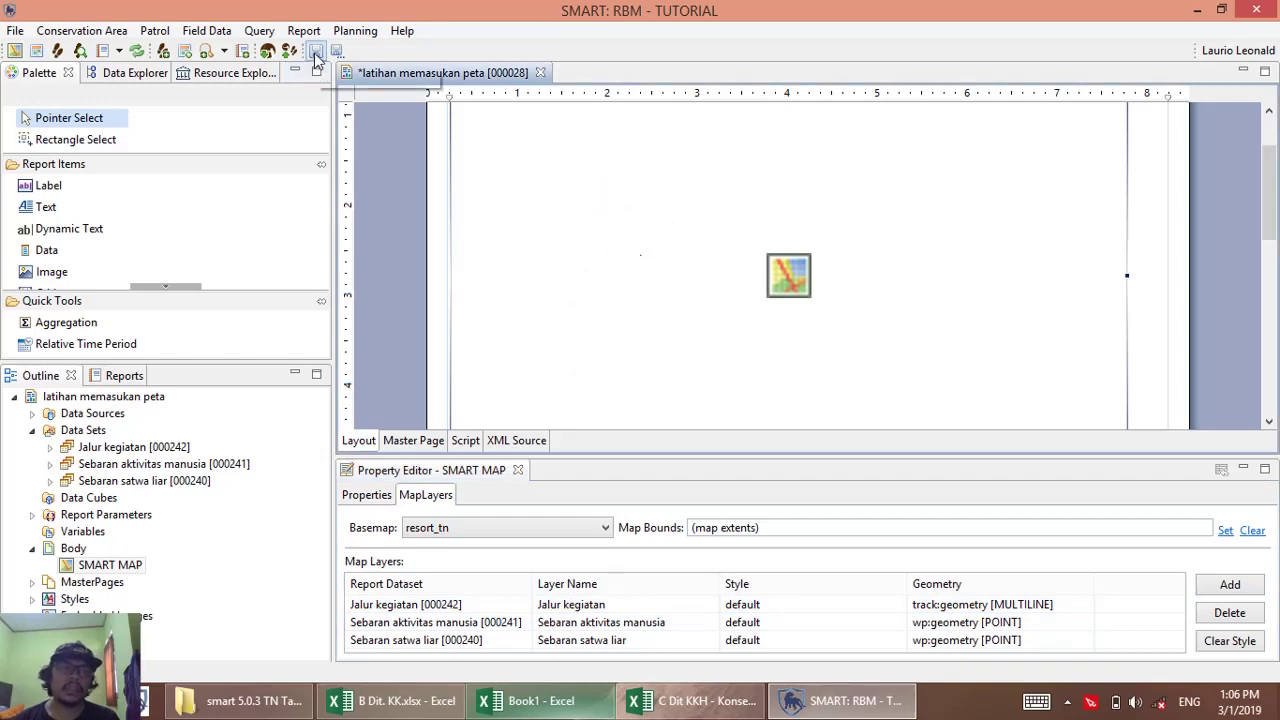
Save the report design and open Report > View Reports to list the reports.
left_click(314, 54)
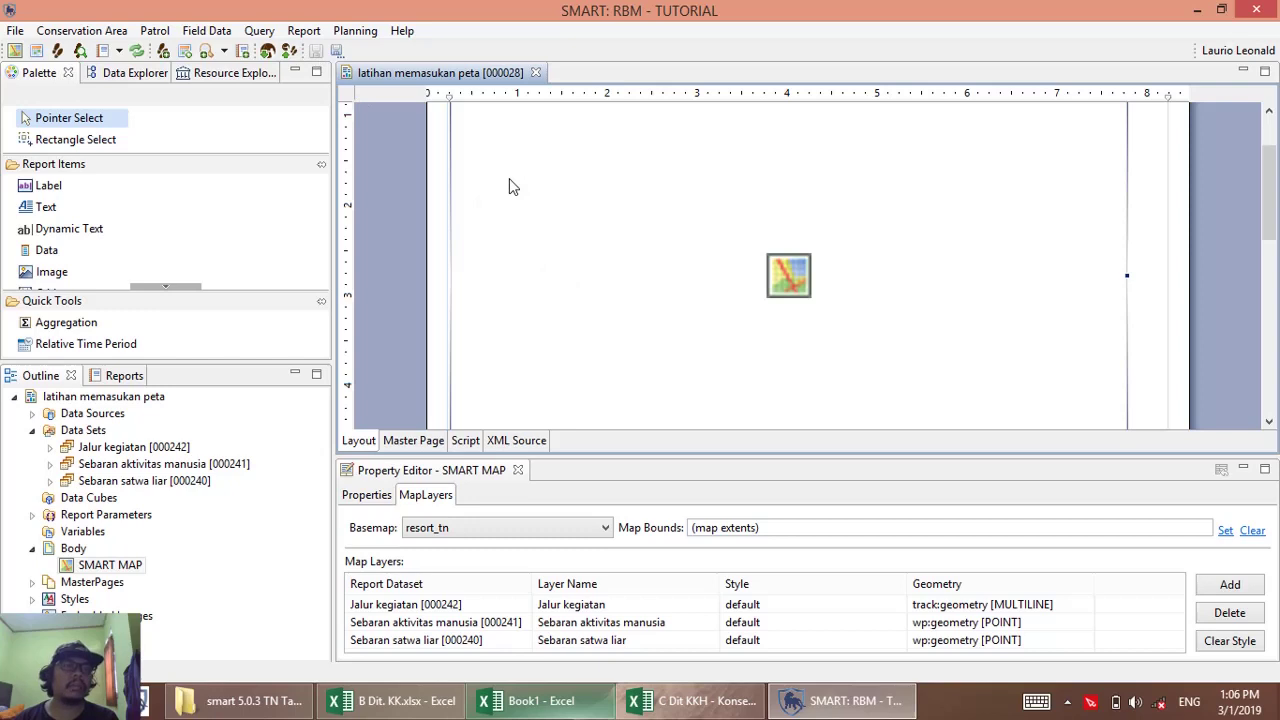
left_click(300, 31)
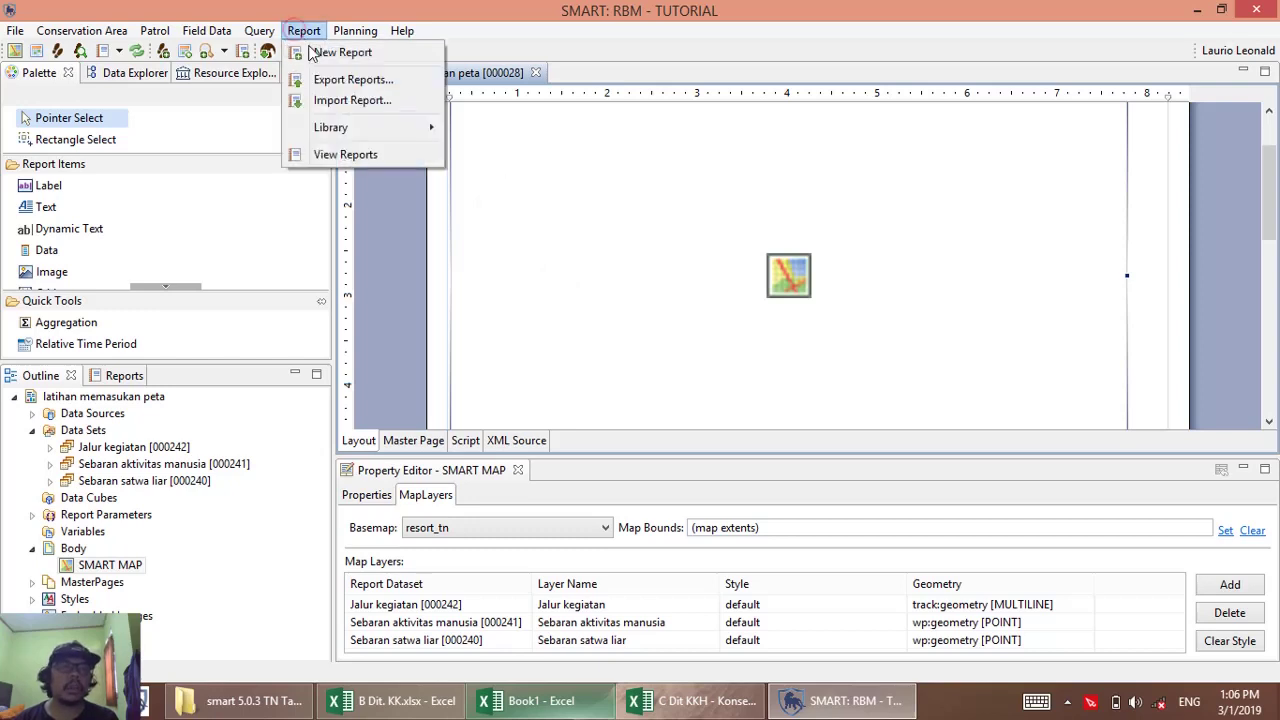
left_click(345, 155)
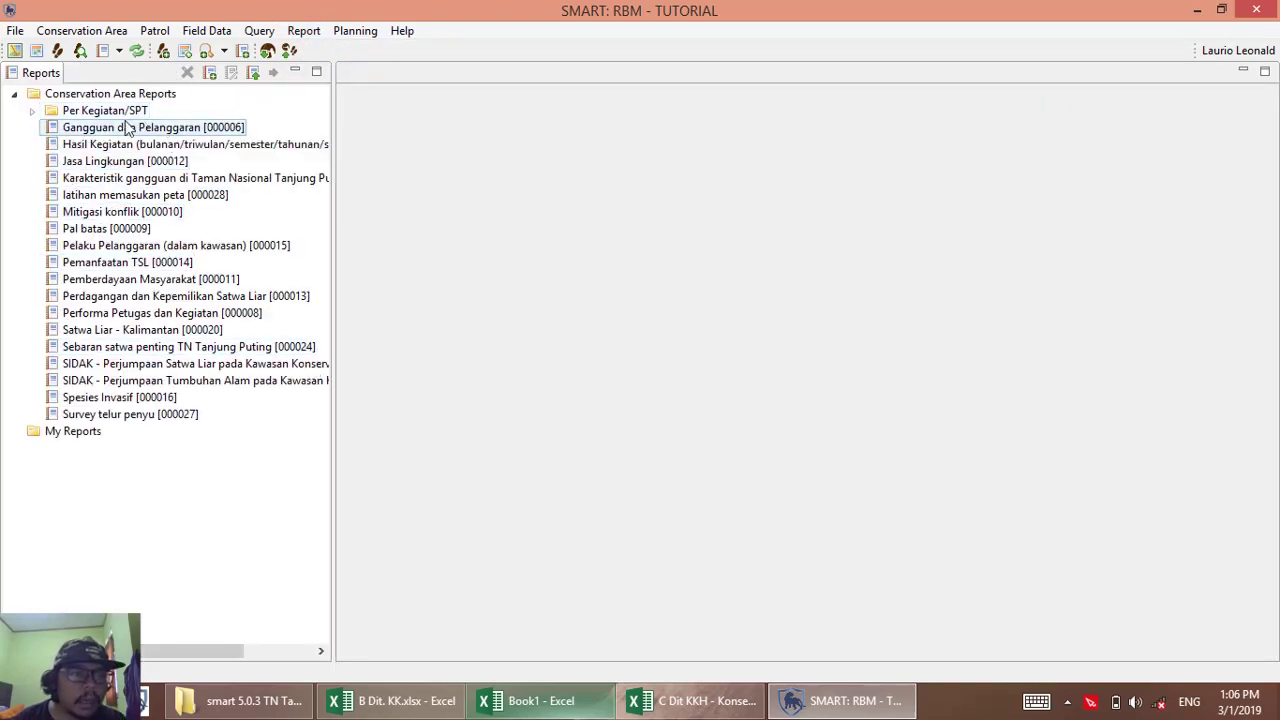
Run 'latihan memasukan peta' with the All Dates range to render the resort map.
left_click(137, 199)
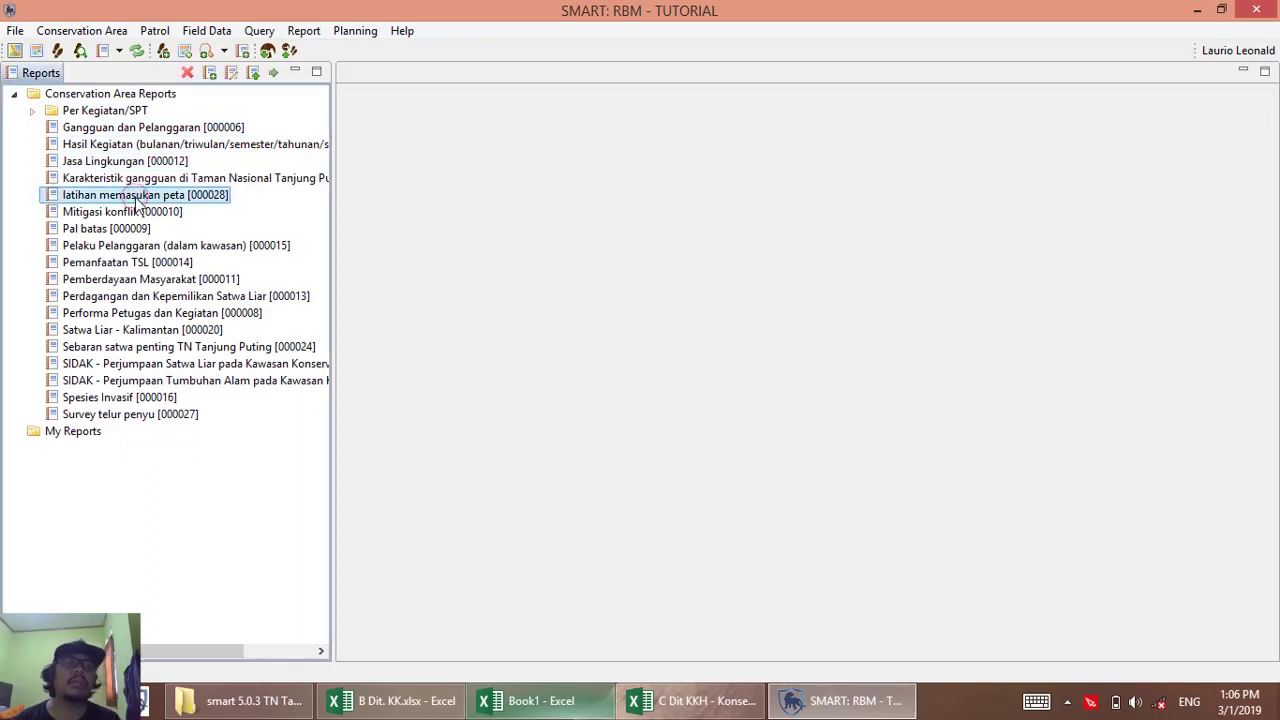
right_click(132, 201)
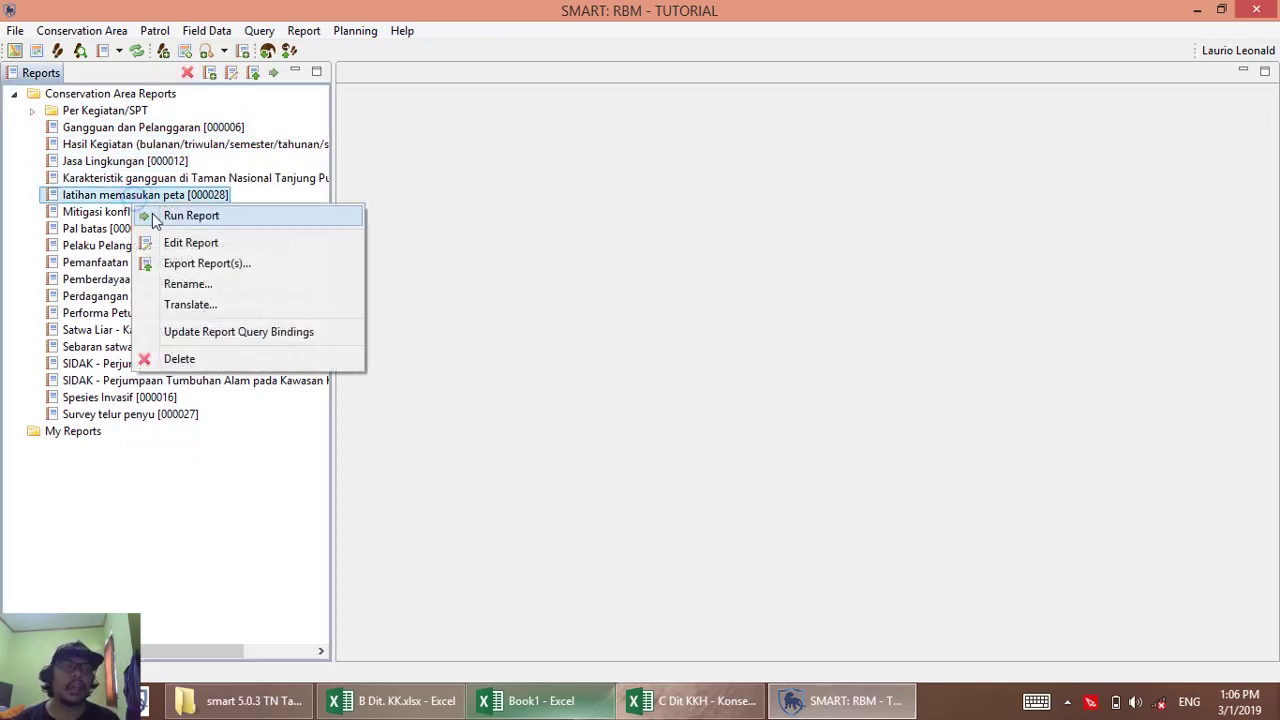
left_click(190, 215)
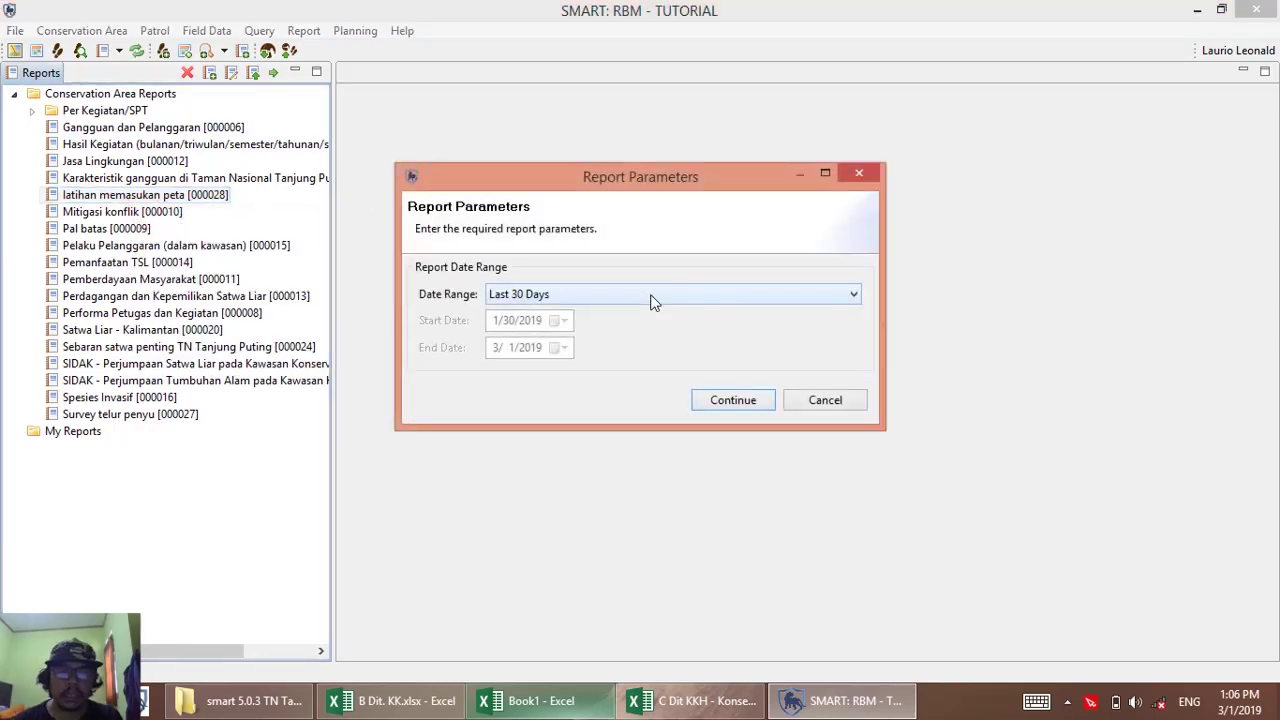
left_click(650, 296)
left_click(497, 268)
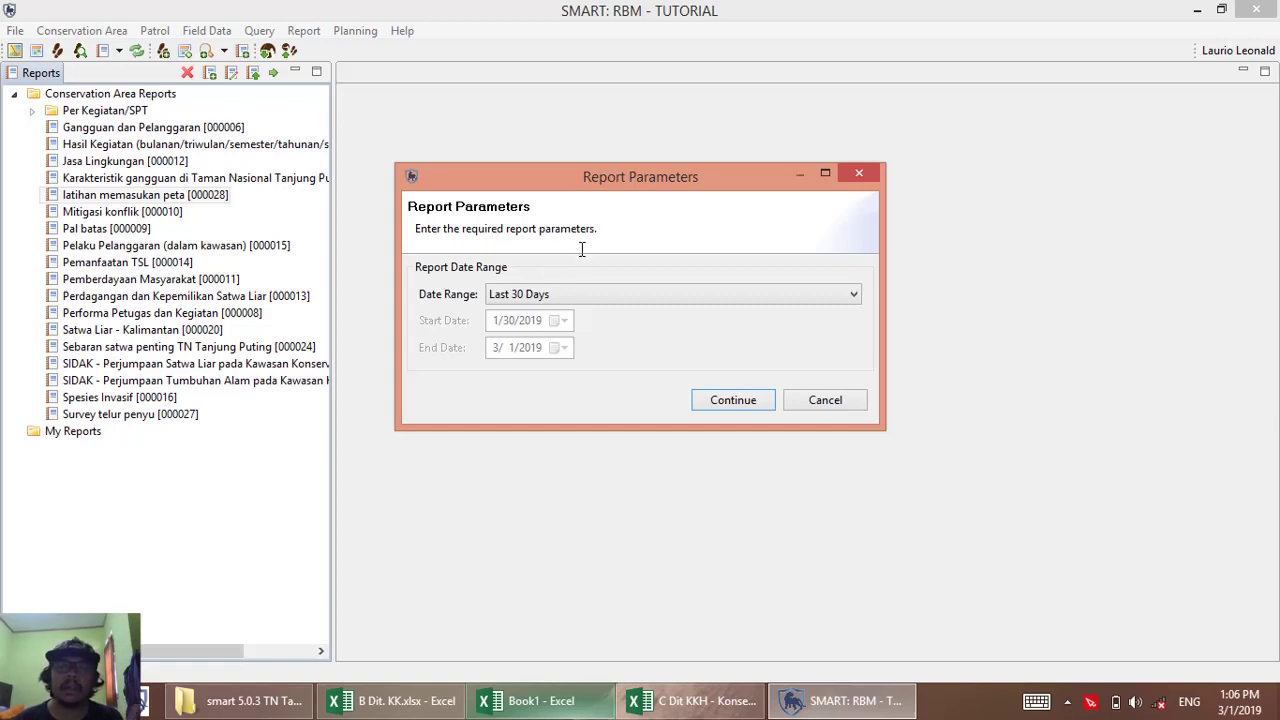
left_click(556, 294)
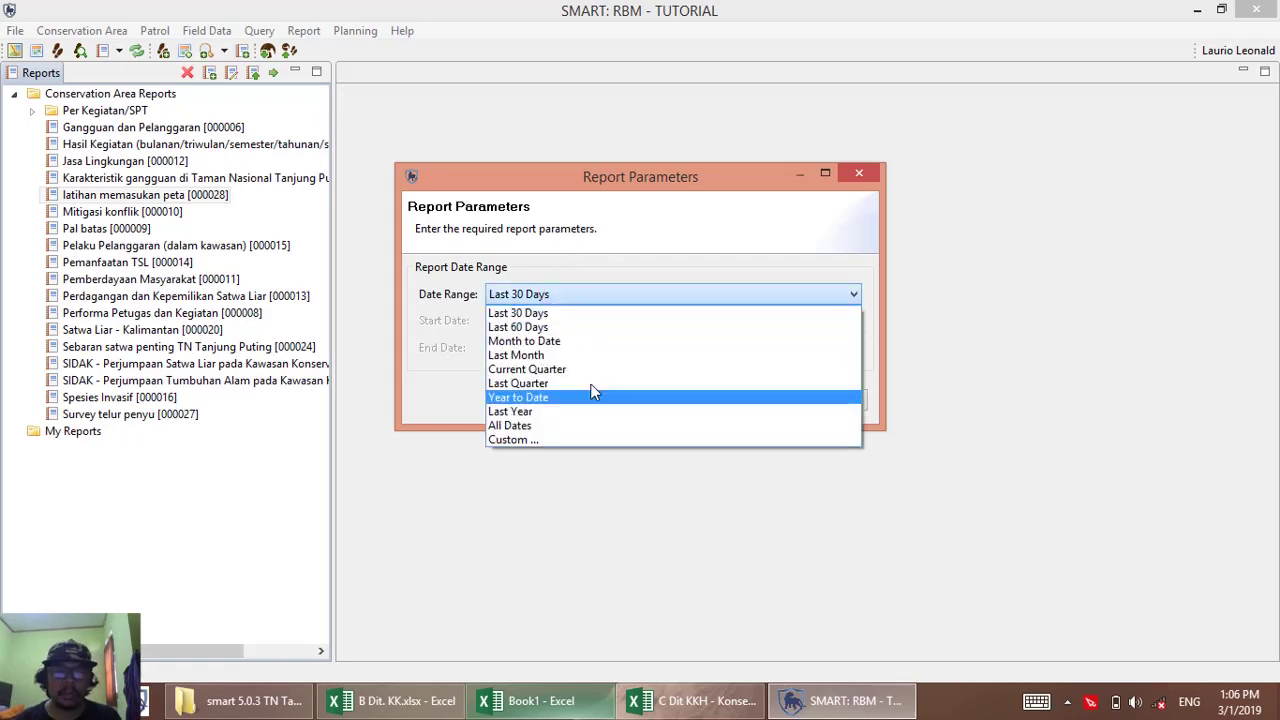
left_click(556, 424)
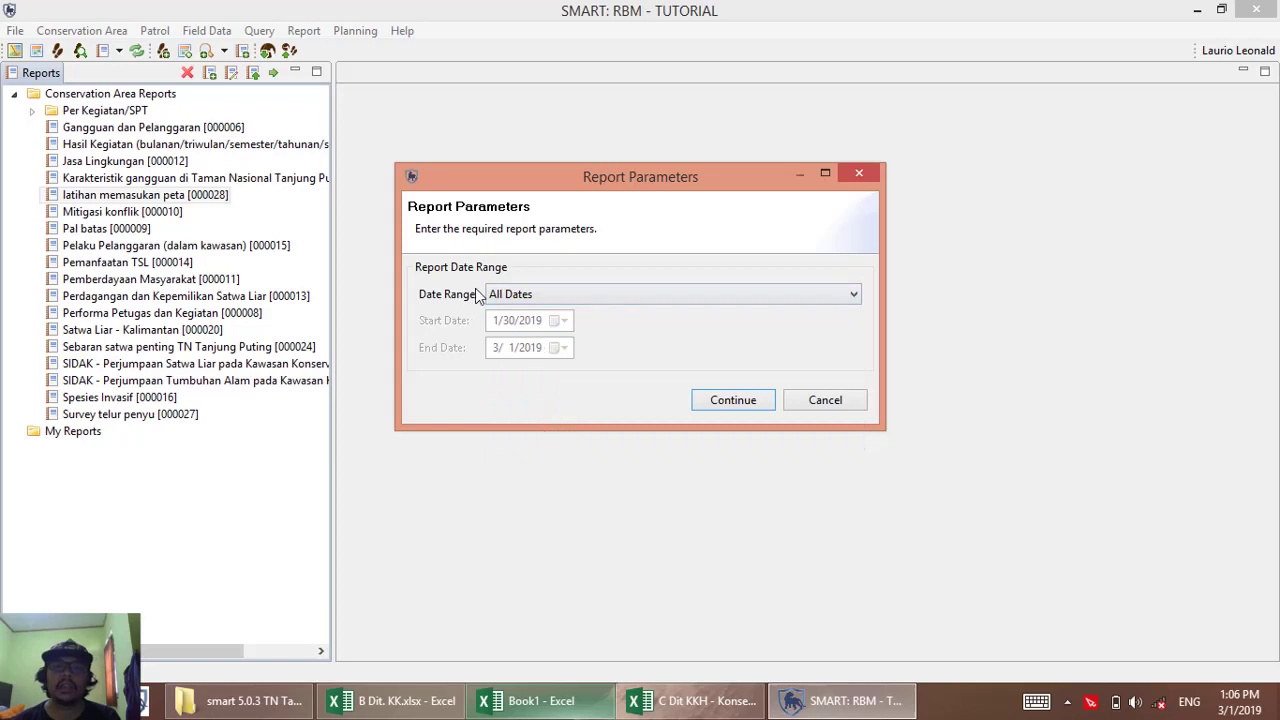
left_click(735, 405)
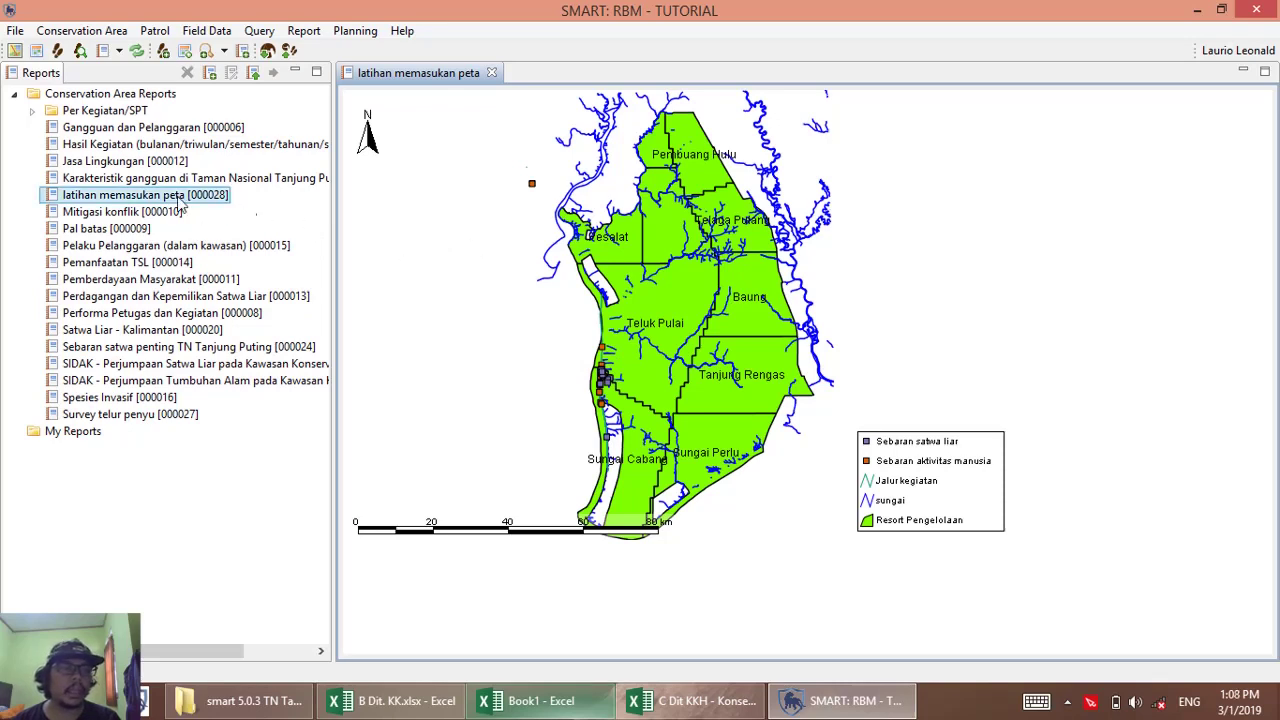
Open 'latihan memasukan peta' in the report editor and bring up its Set Map Bounds dialog.
right_click(86, 204)
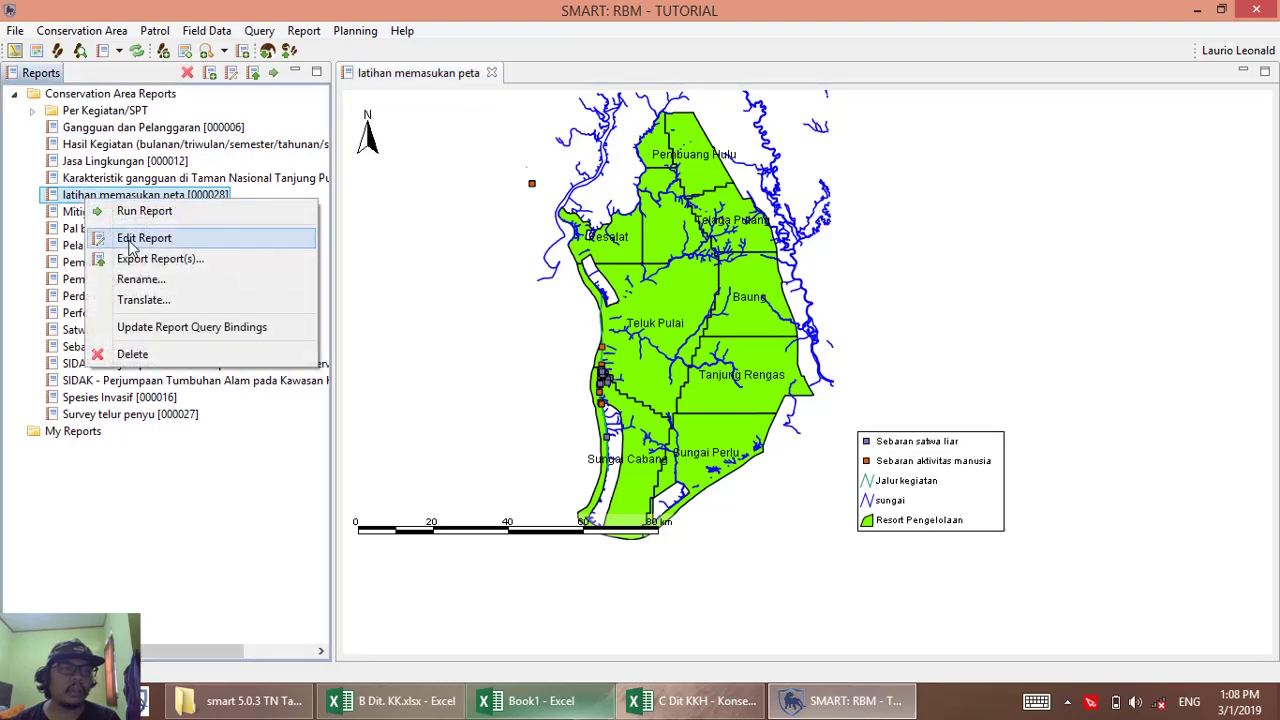
left_click(126, 237)
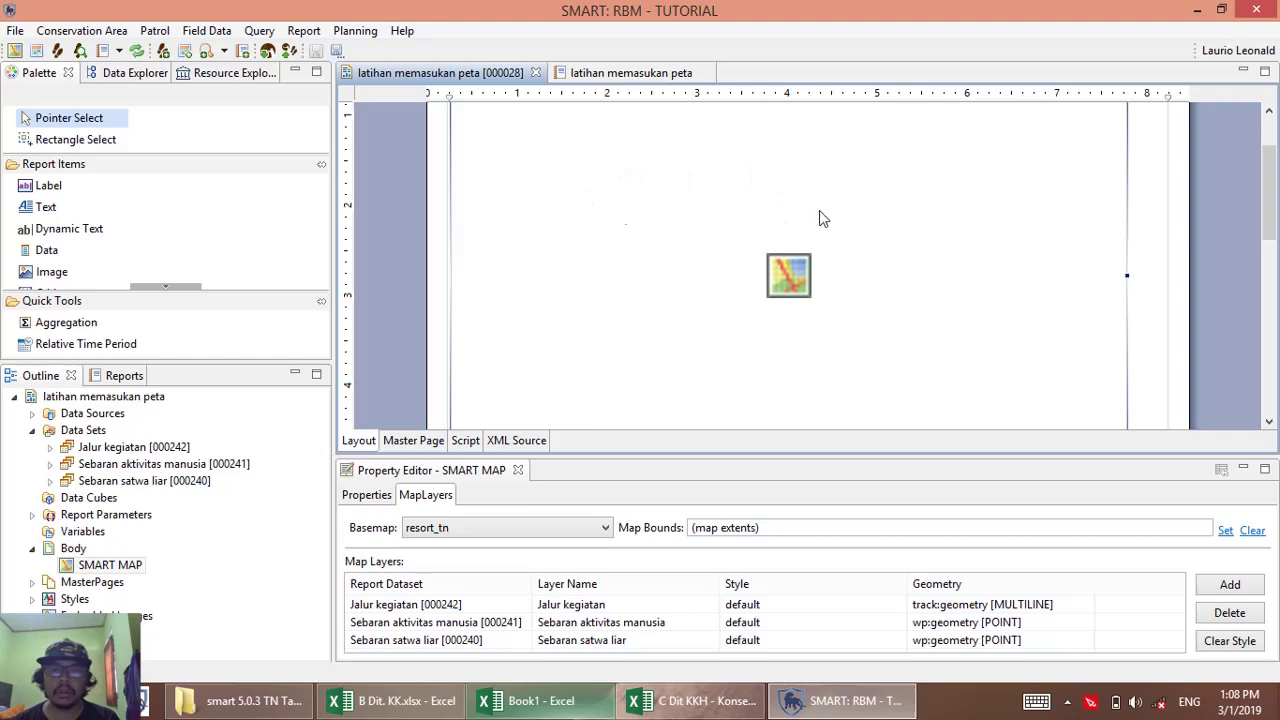
left_click(1225, 534)
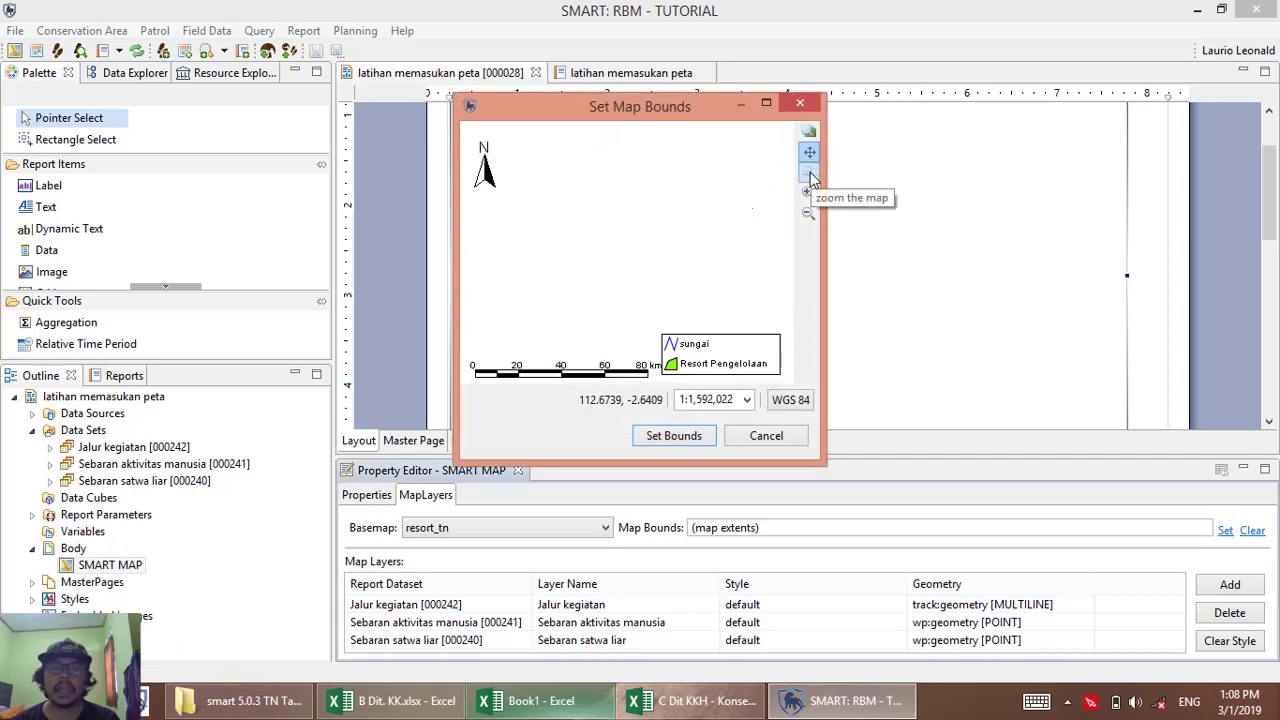
Zoom and pan the preview onto Teluk Pulai and Sungai Cabang, then apply it as the bounds.
left_click(811, 140)
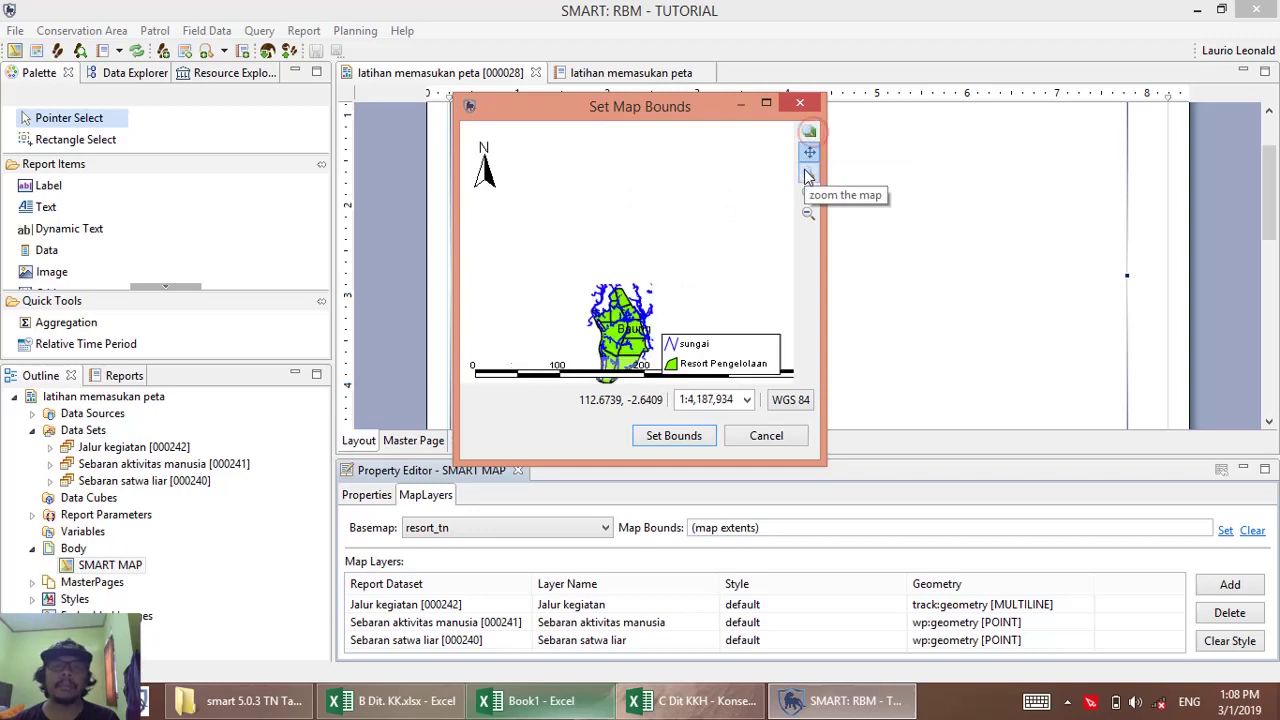
left_click(808, 172)
left_click_drag(576, 326, 630, 378)
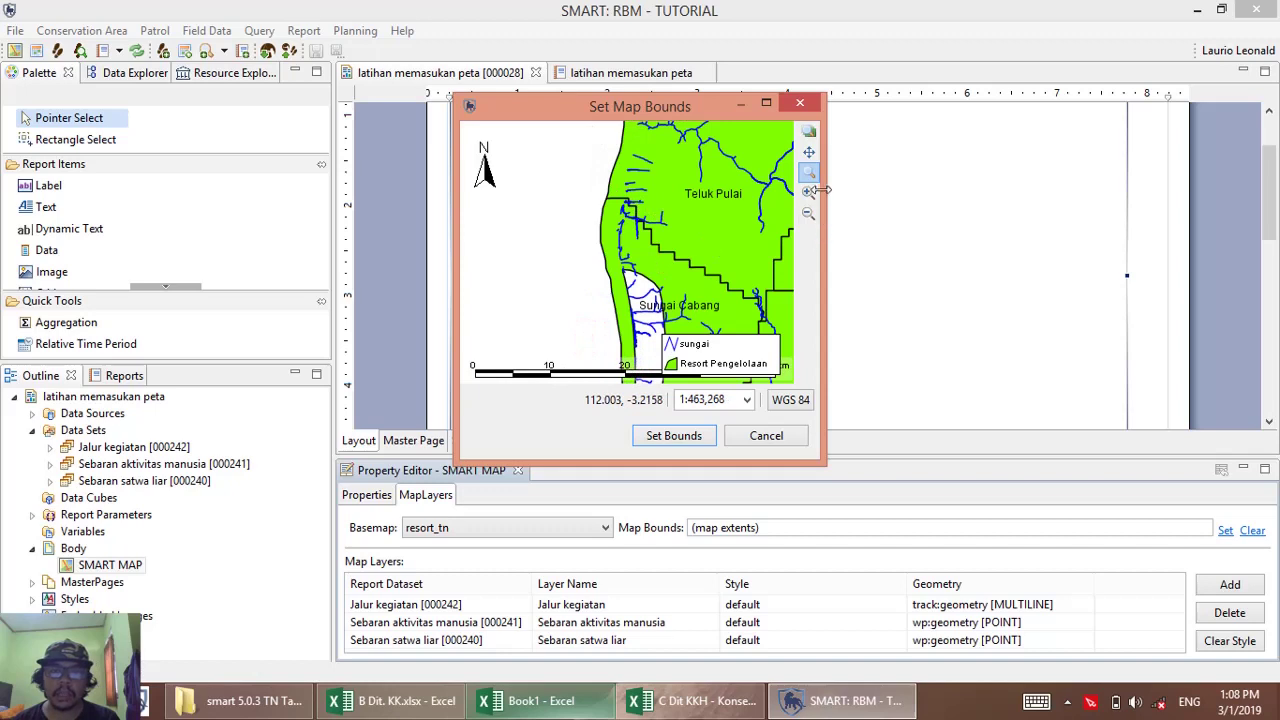
left_click(809, 151)
left_click_drag(701, 219, 571, 201)
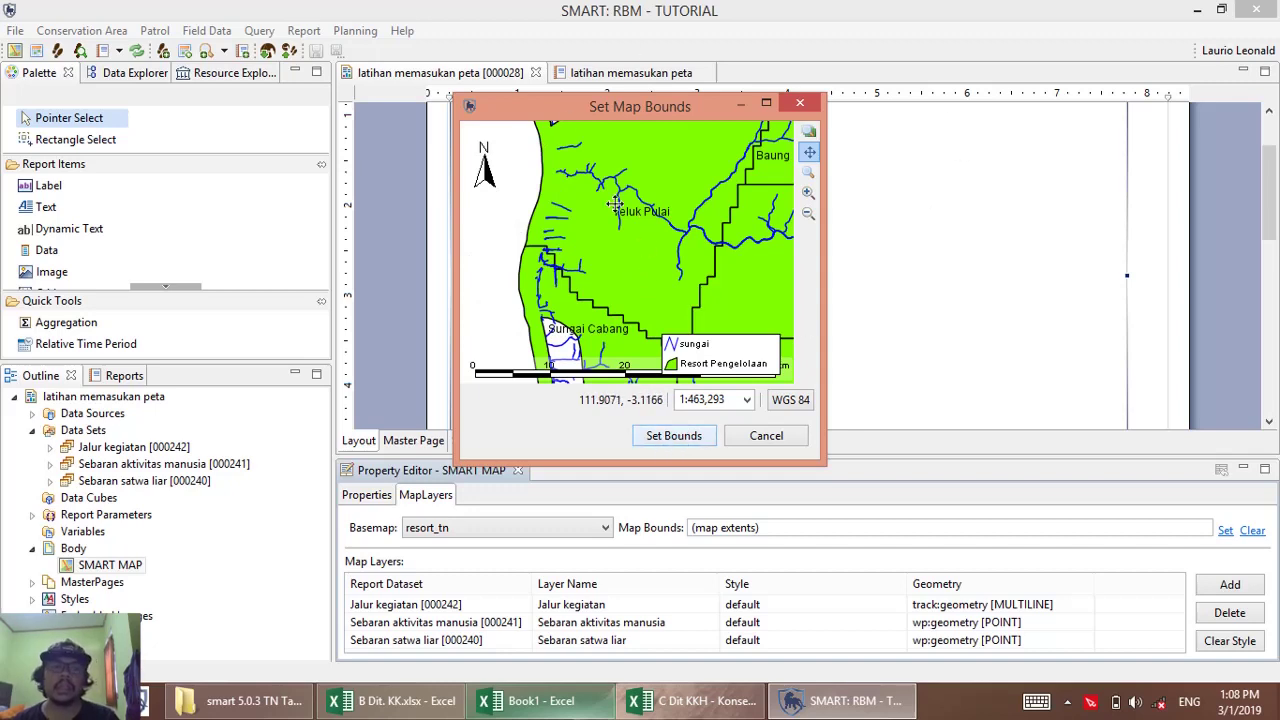
left_click(671, 440)
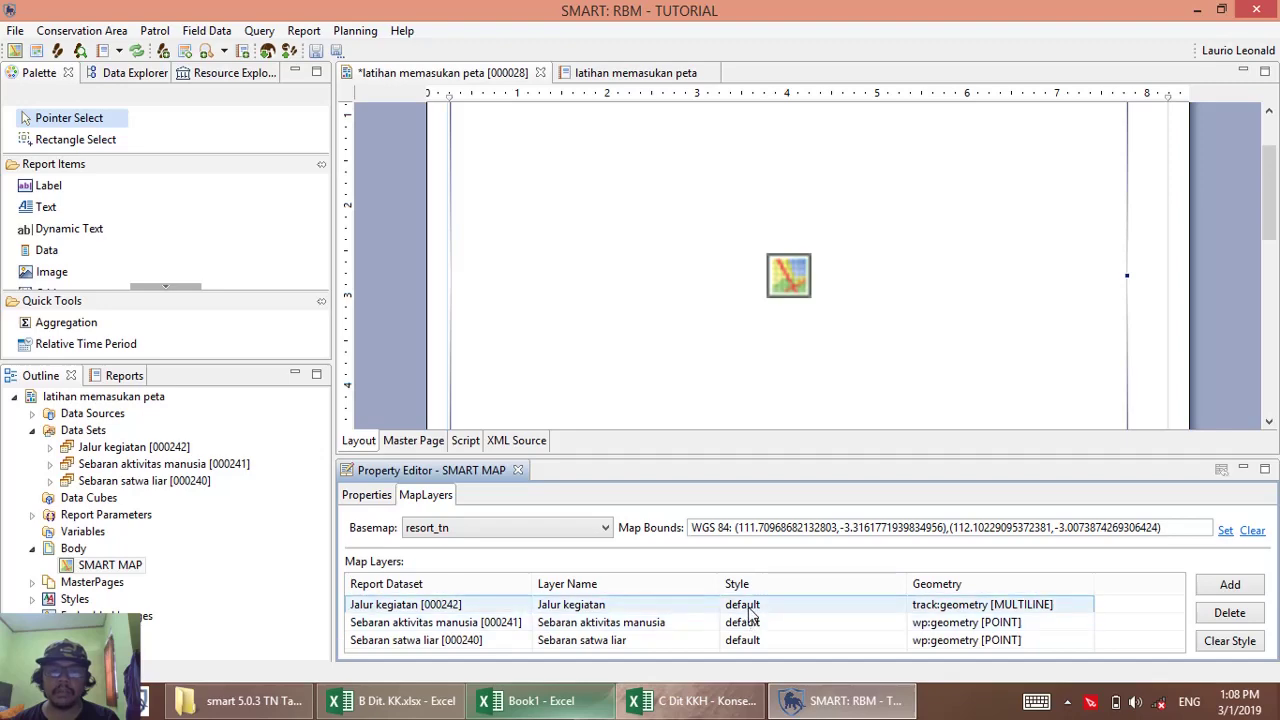
Change the Jalur kegiatan layer's Simple Feature line colour from teal to dark brown.
left_click(747, 605)
left_click(898, 605)
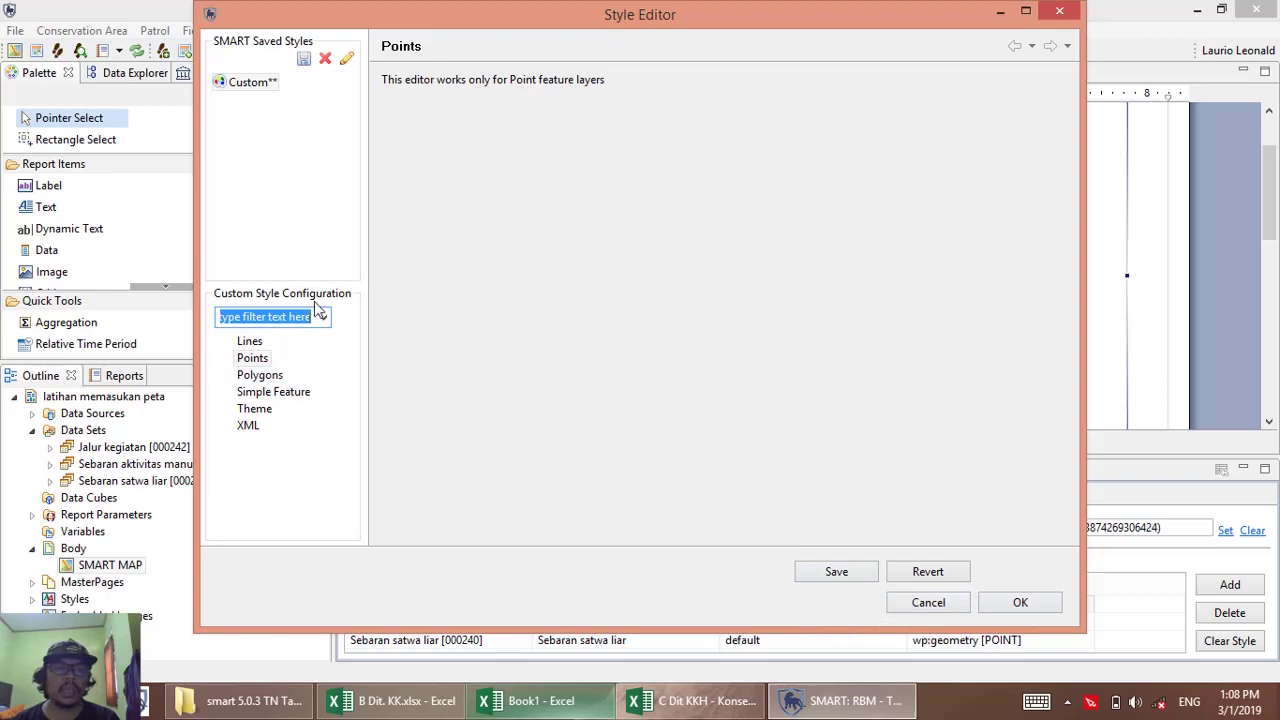
left_click(271, 394)
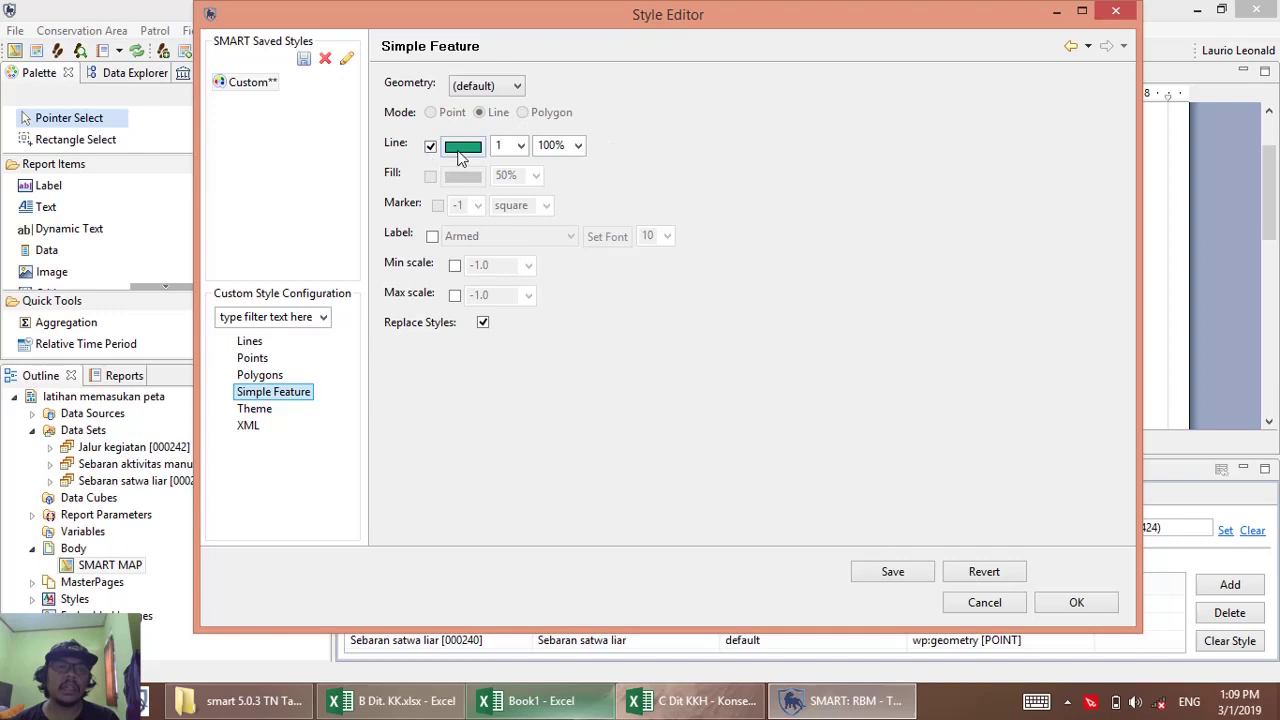
left_click(463, 149)
left_click(462, 148)
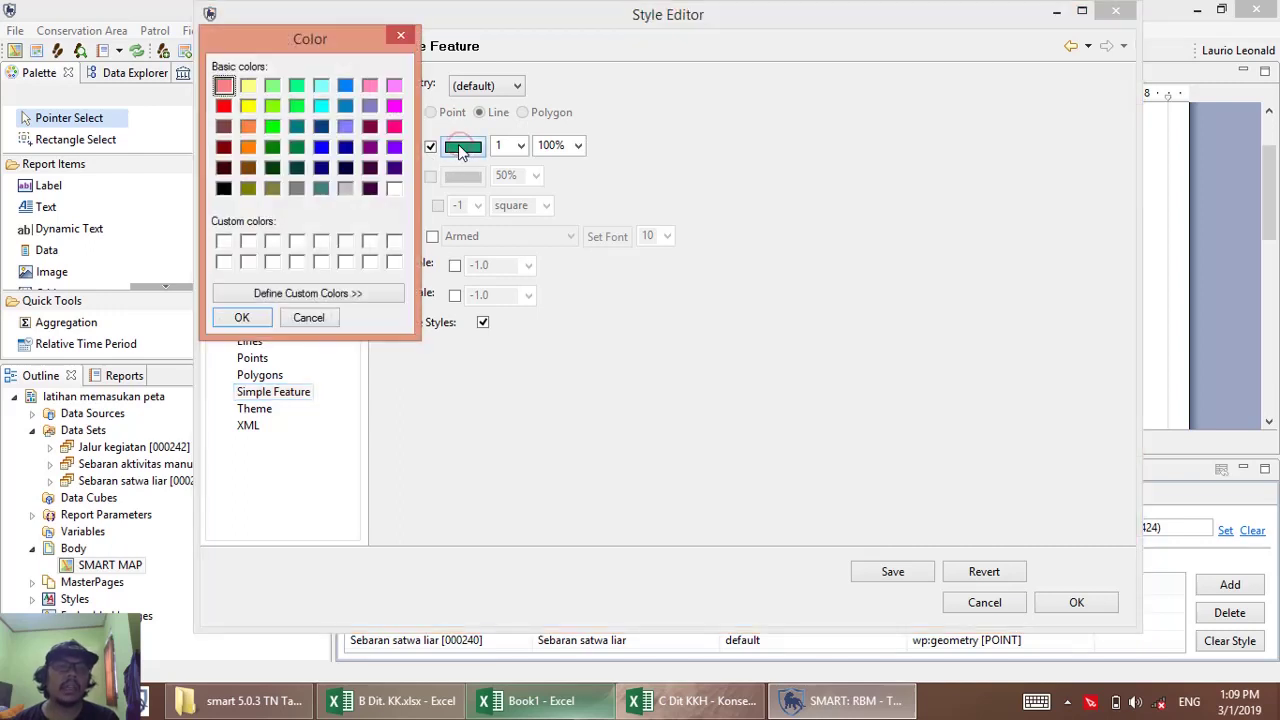
left_click(223, 169)
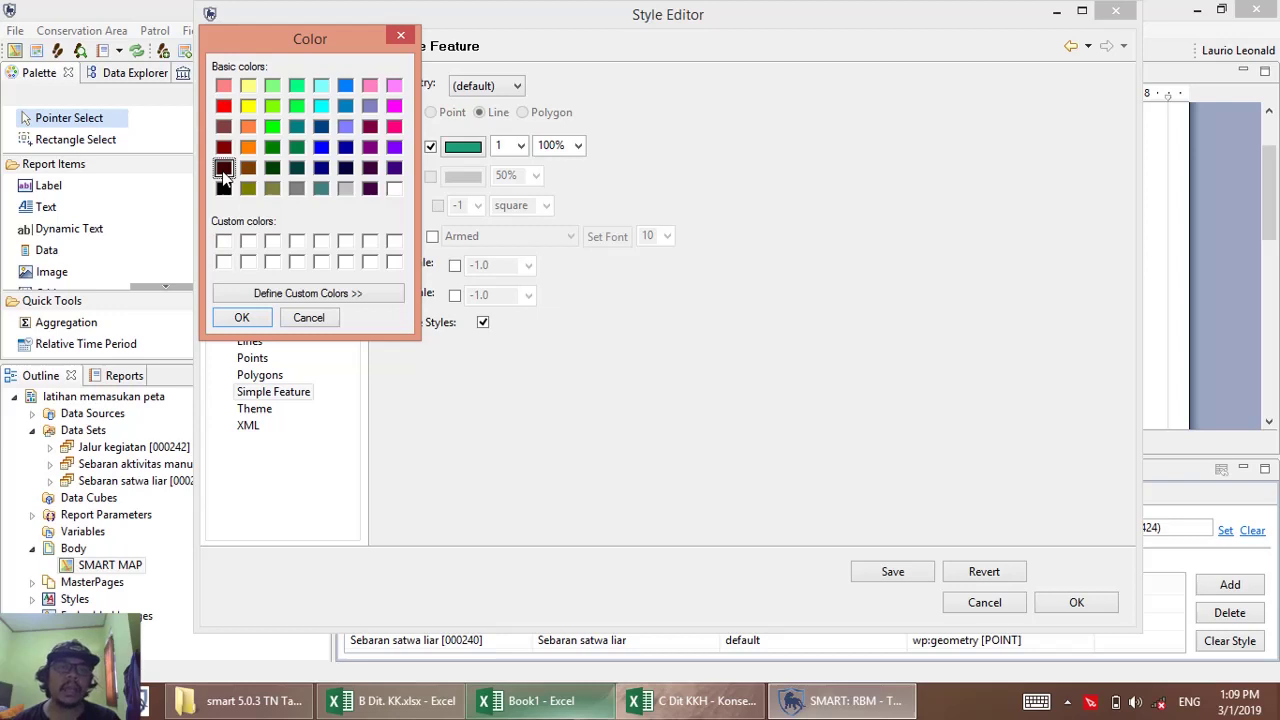
left_click(242, 318)
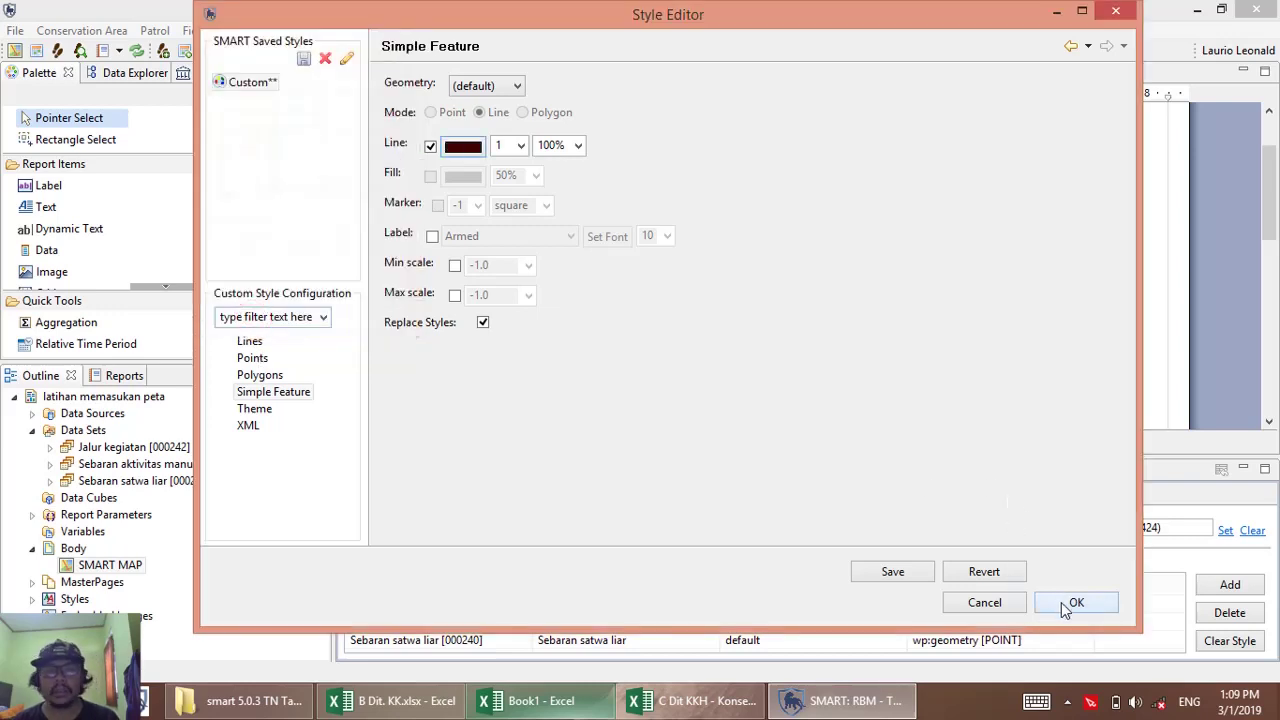
left_click(1066, 602)
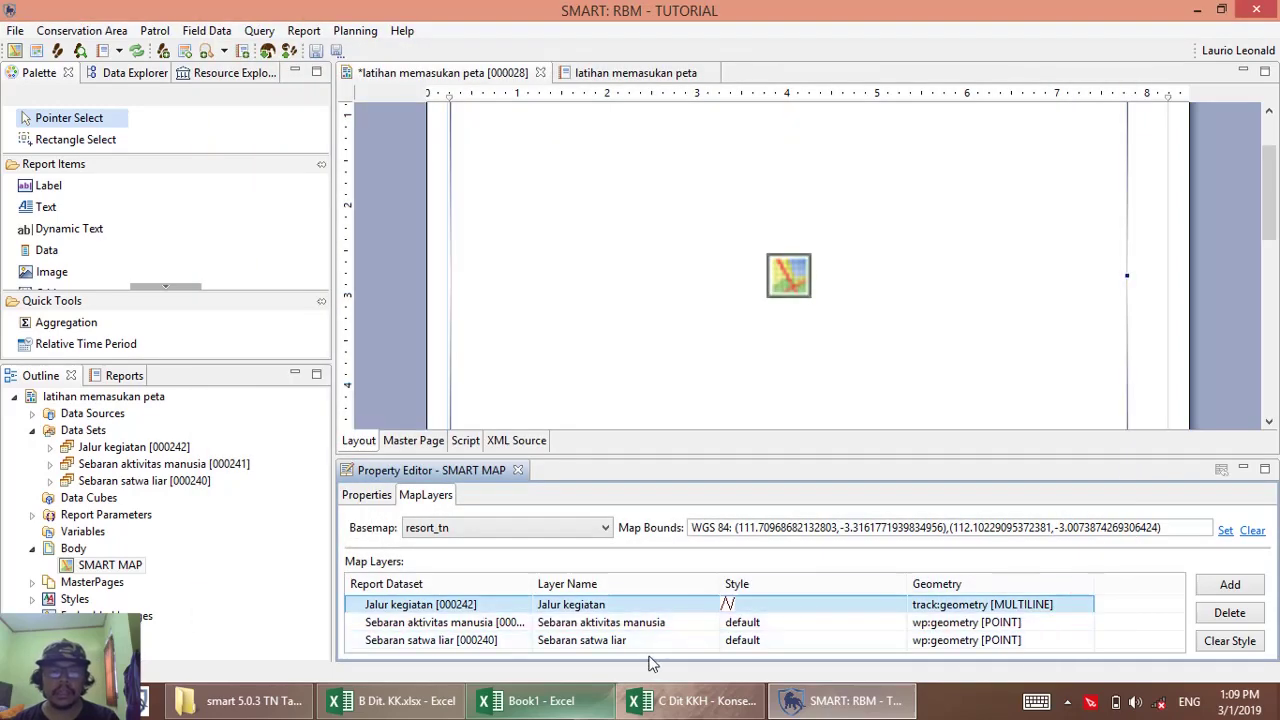
Give the Sebaran satwa liar layer a size-6 circle marker with dark green fill.
left_click(740, 640)
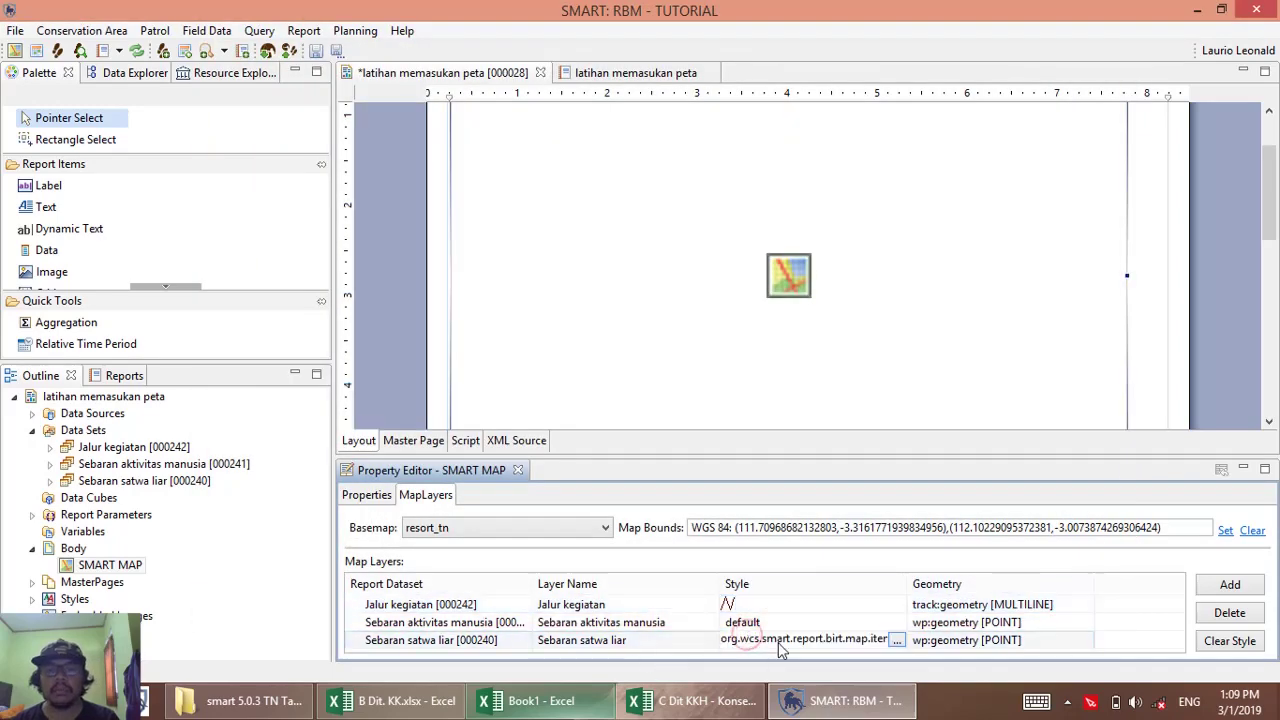
left_click(896, 640)
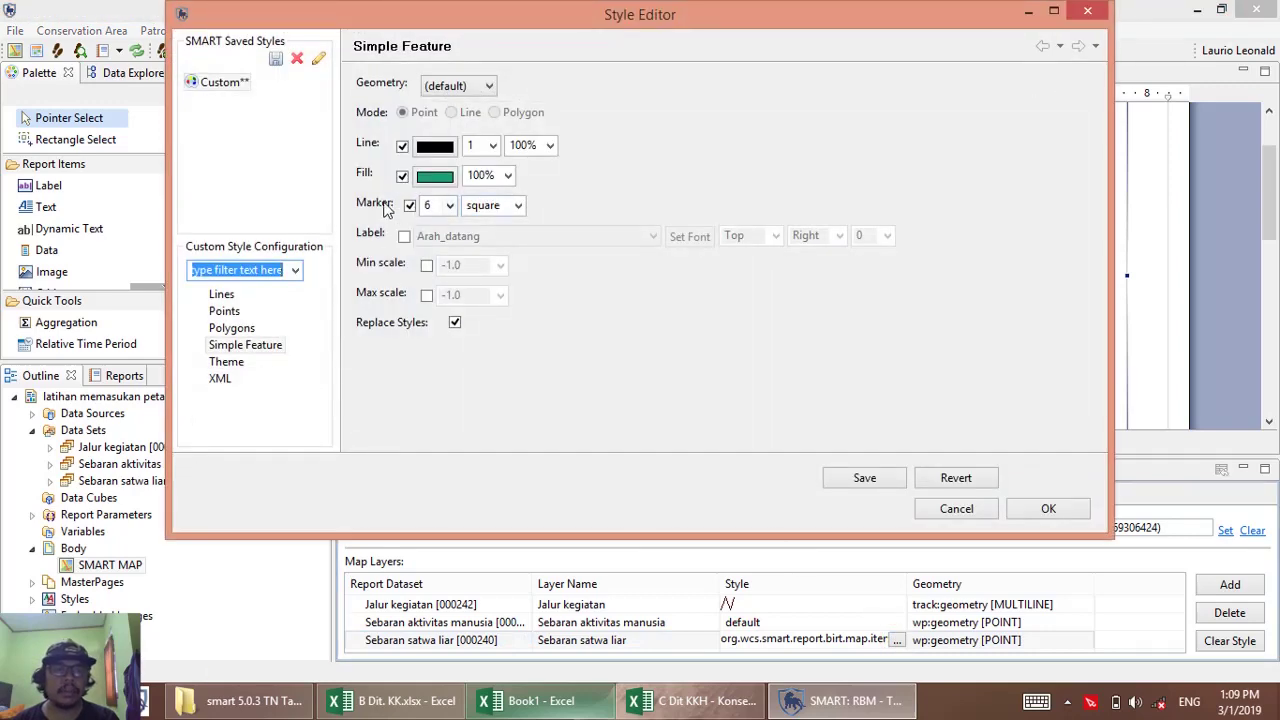
left_click(519, 207)
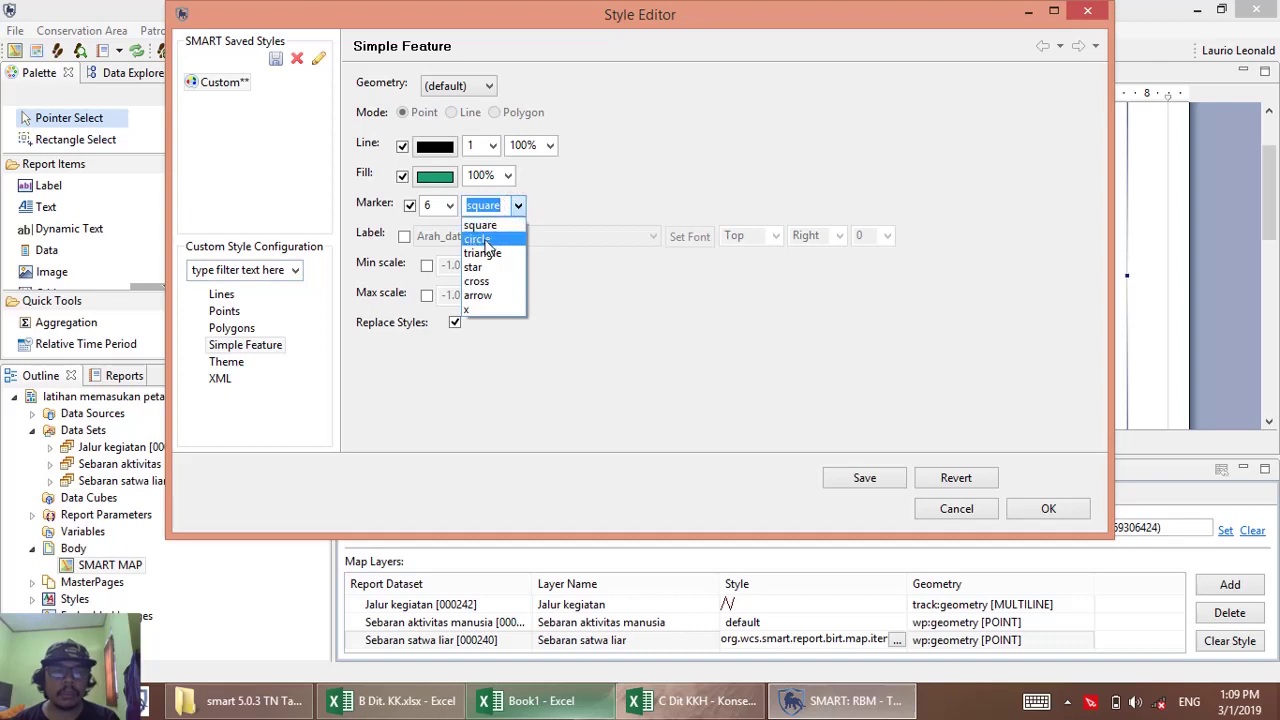
left_click(486, 241)
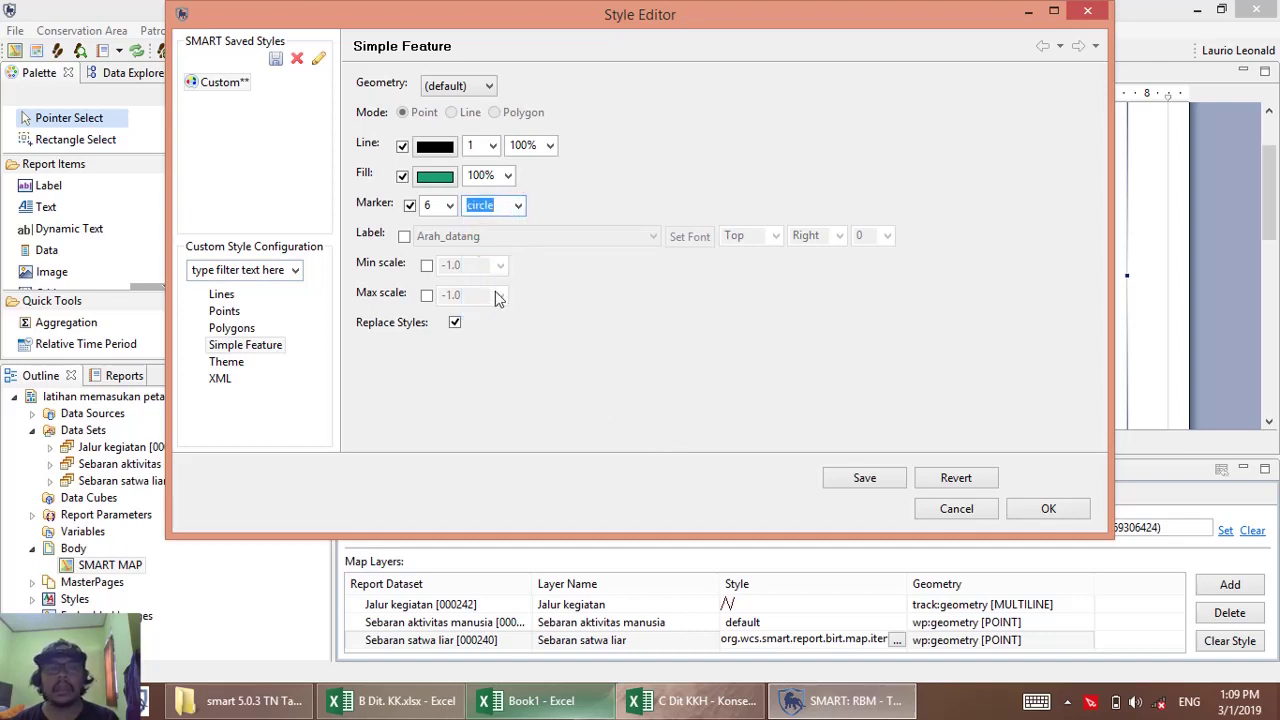
left_click(432, 177)
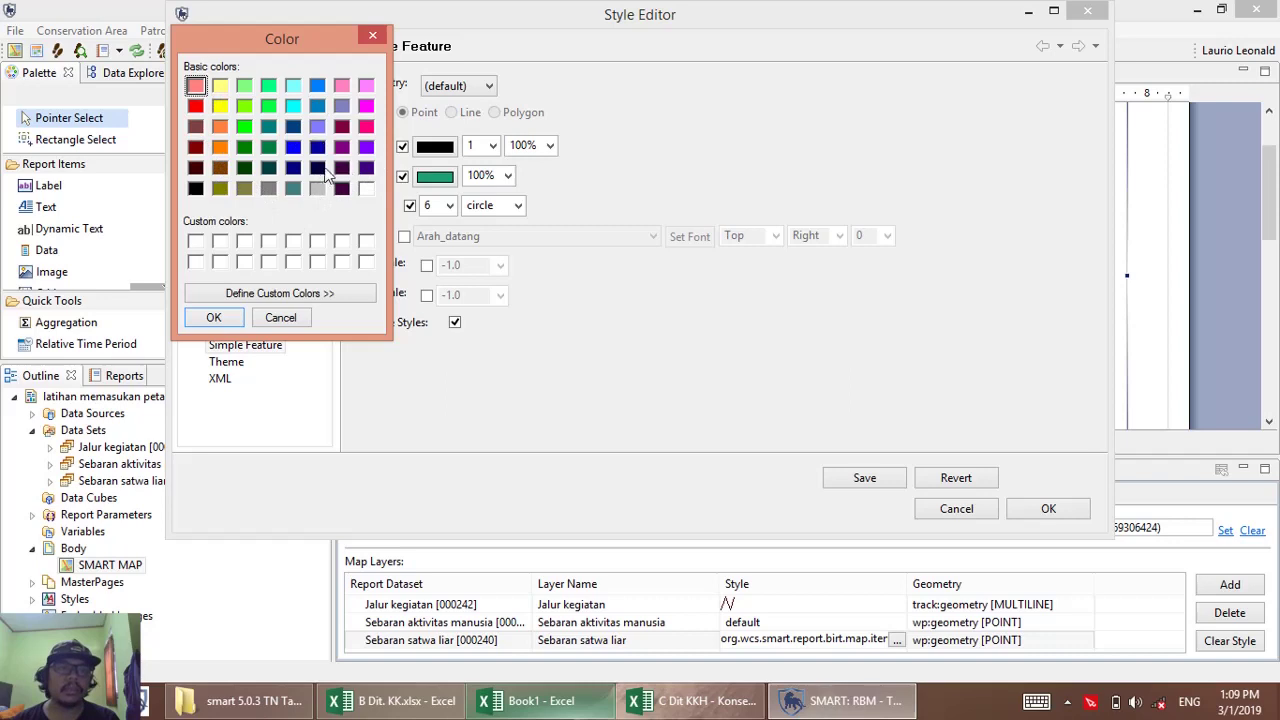
left_click(292, 190)
left_click(244, 167)
left_click(214, 318)
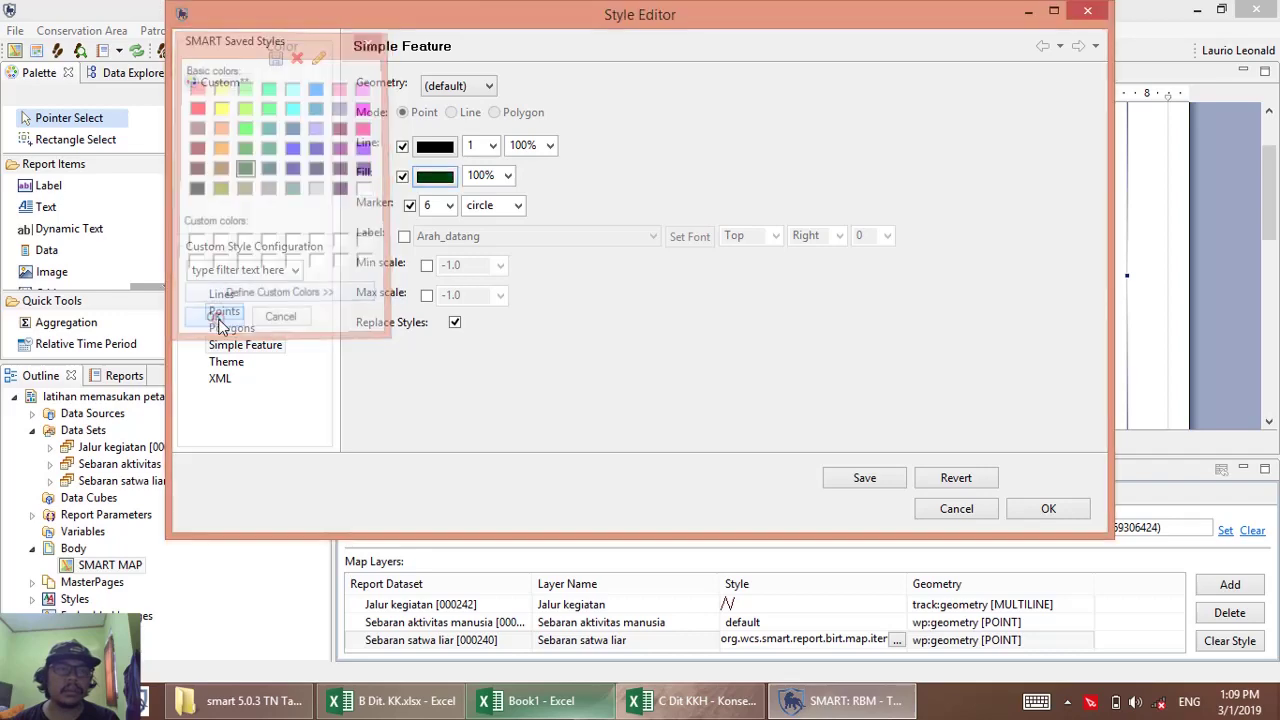
left_click(1045, 510)
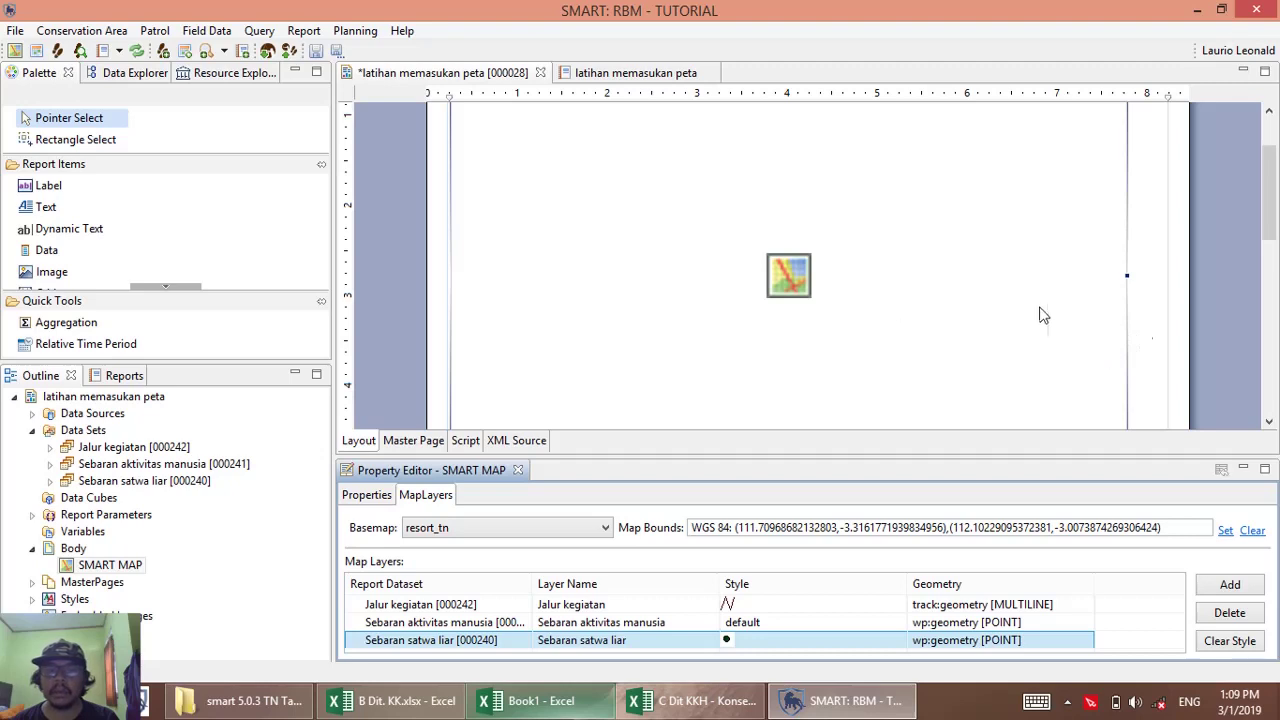
Give the SMART MAP element a Thin border on all sides.
left_click(1148, 283)
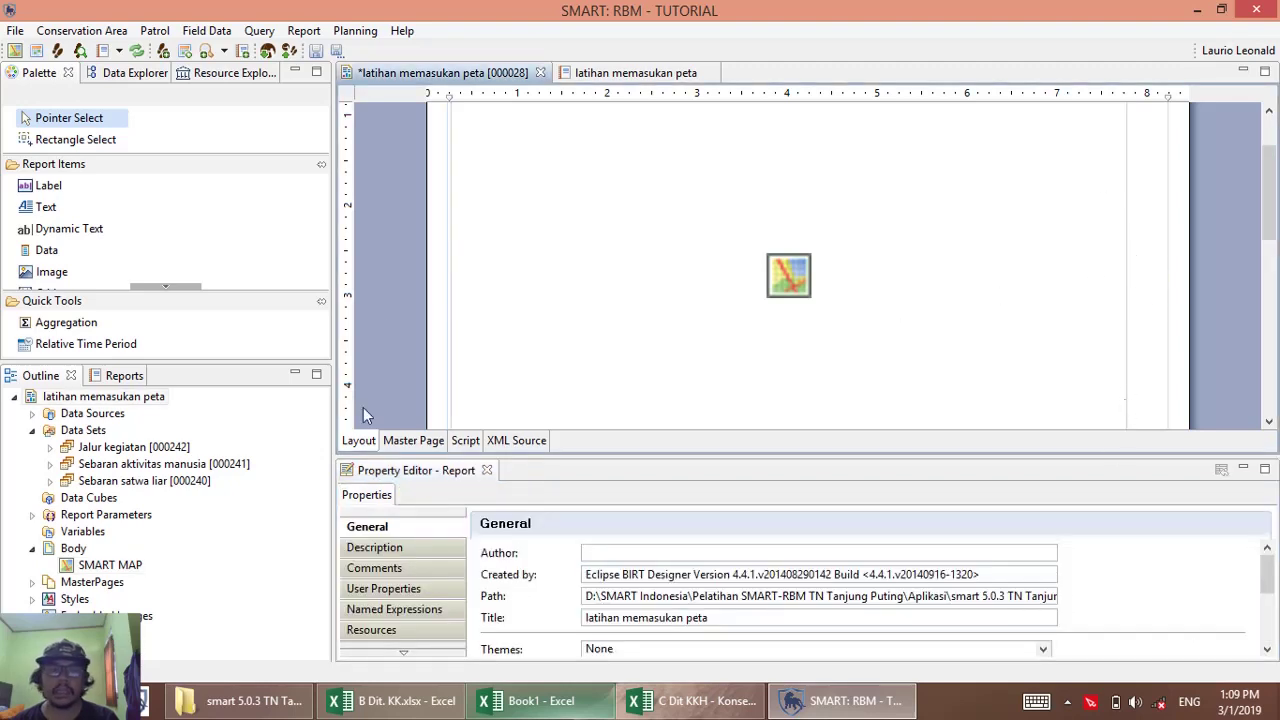
left_click(1006, 266)
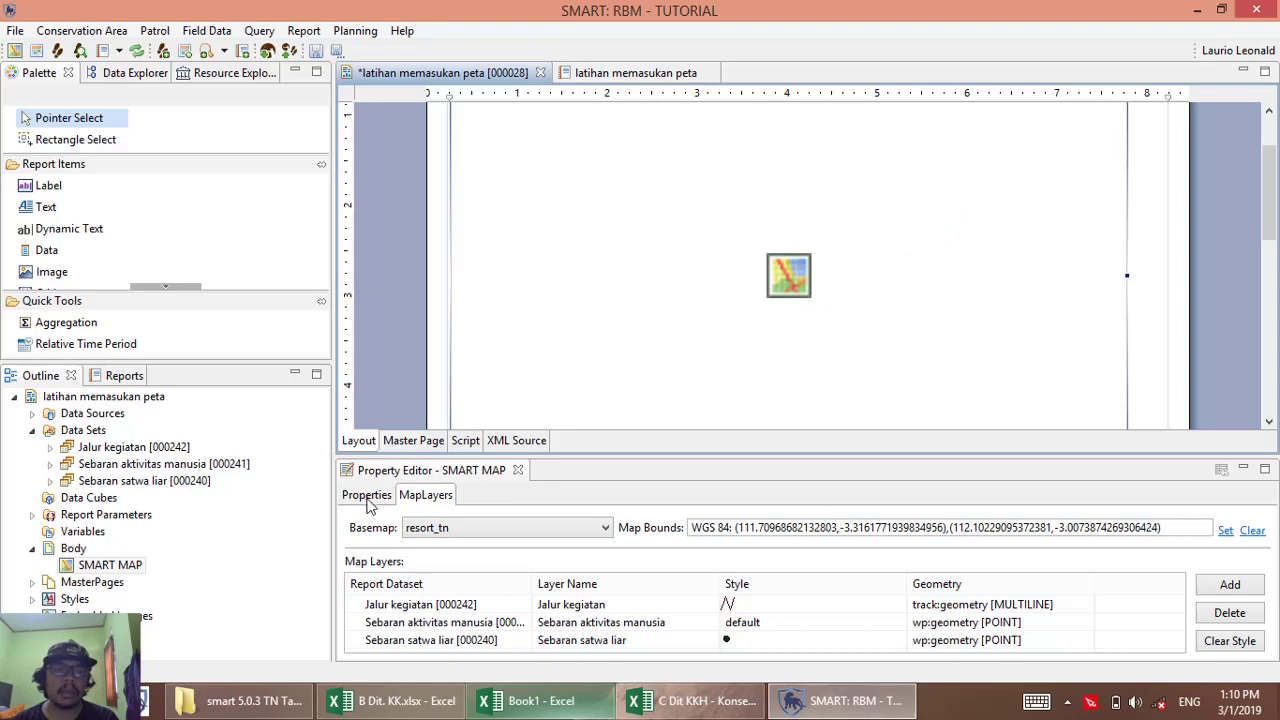
left_click(368, 504)
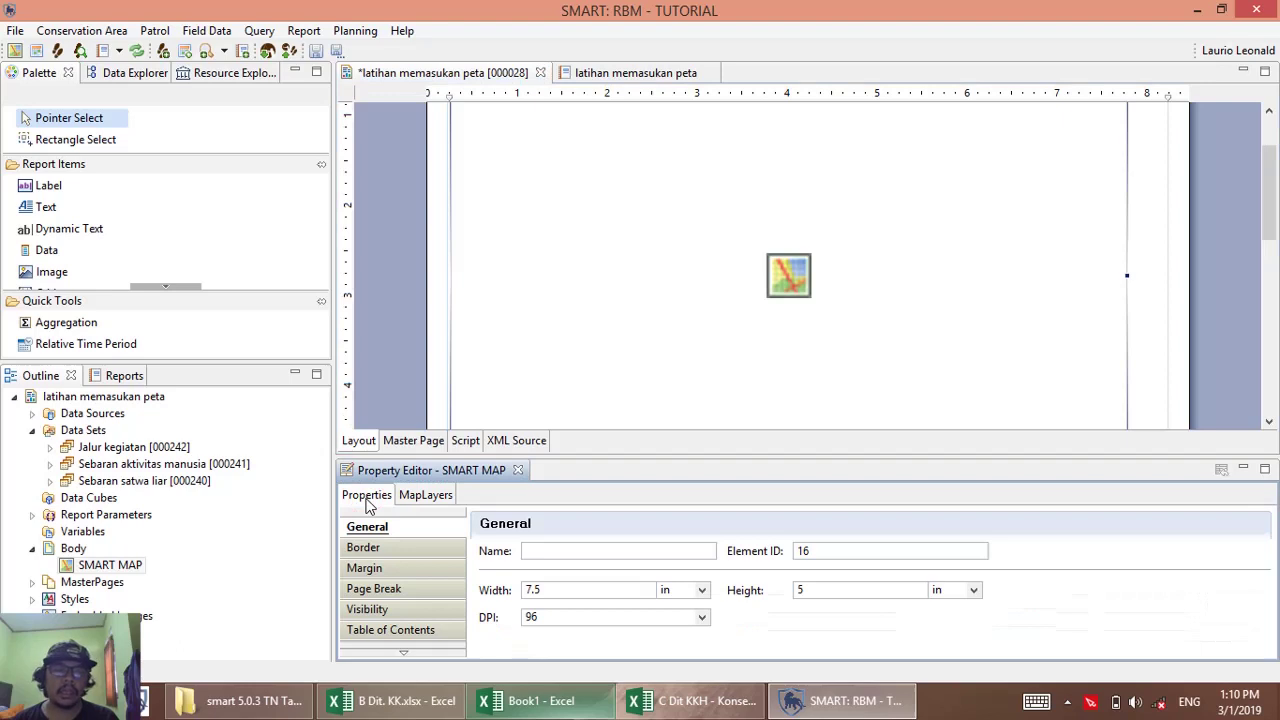
left_click(352, 550)
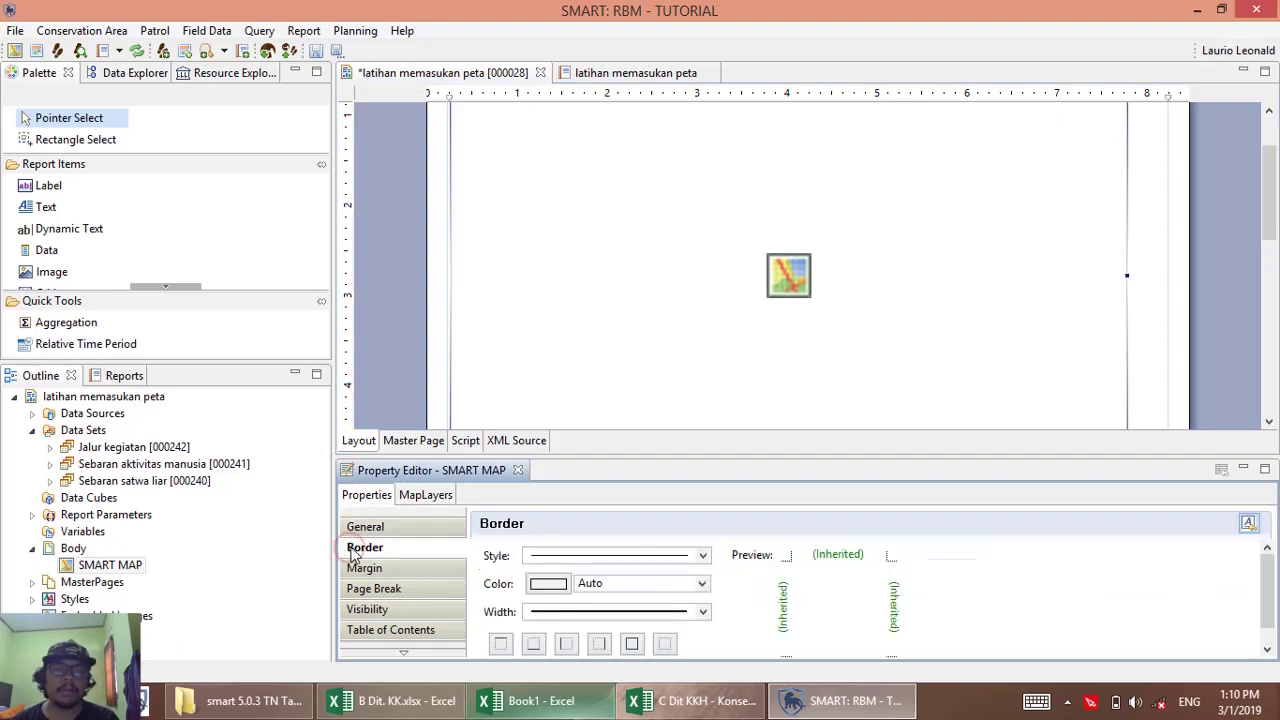
left_click(704, 612)
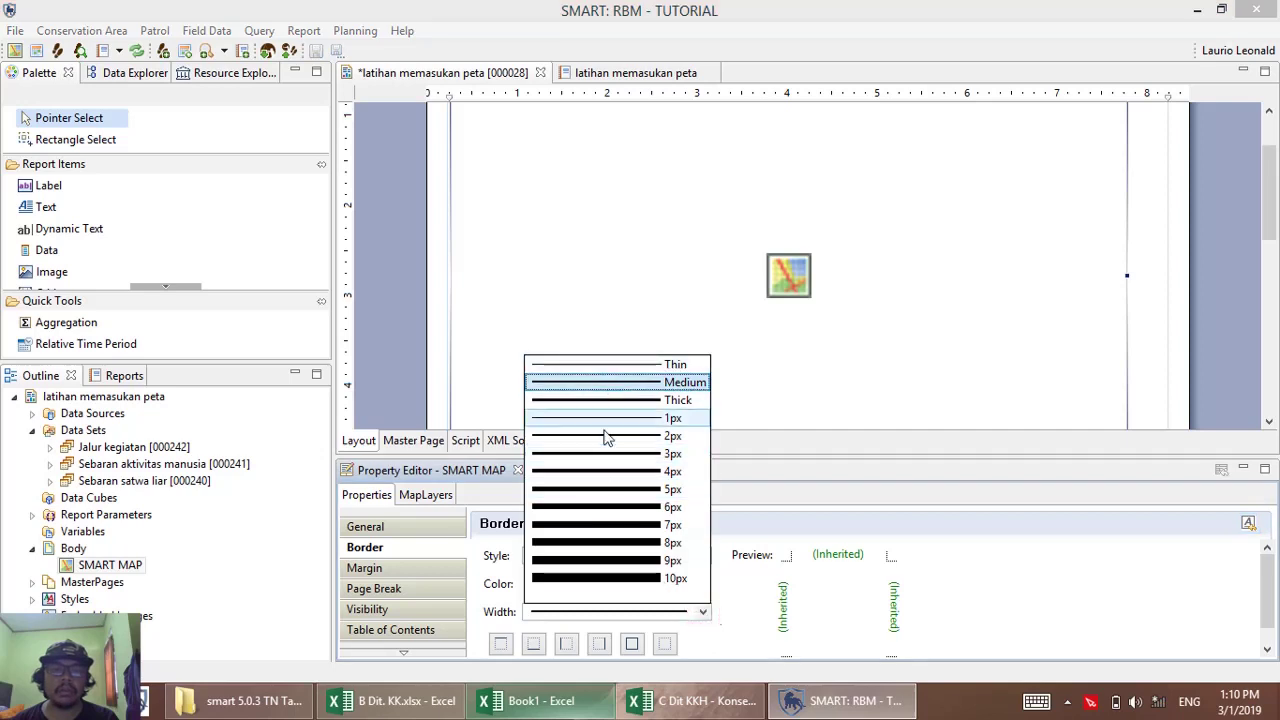
left_click(598, 364)
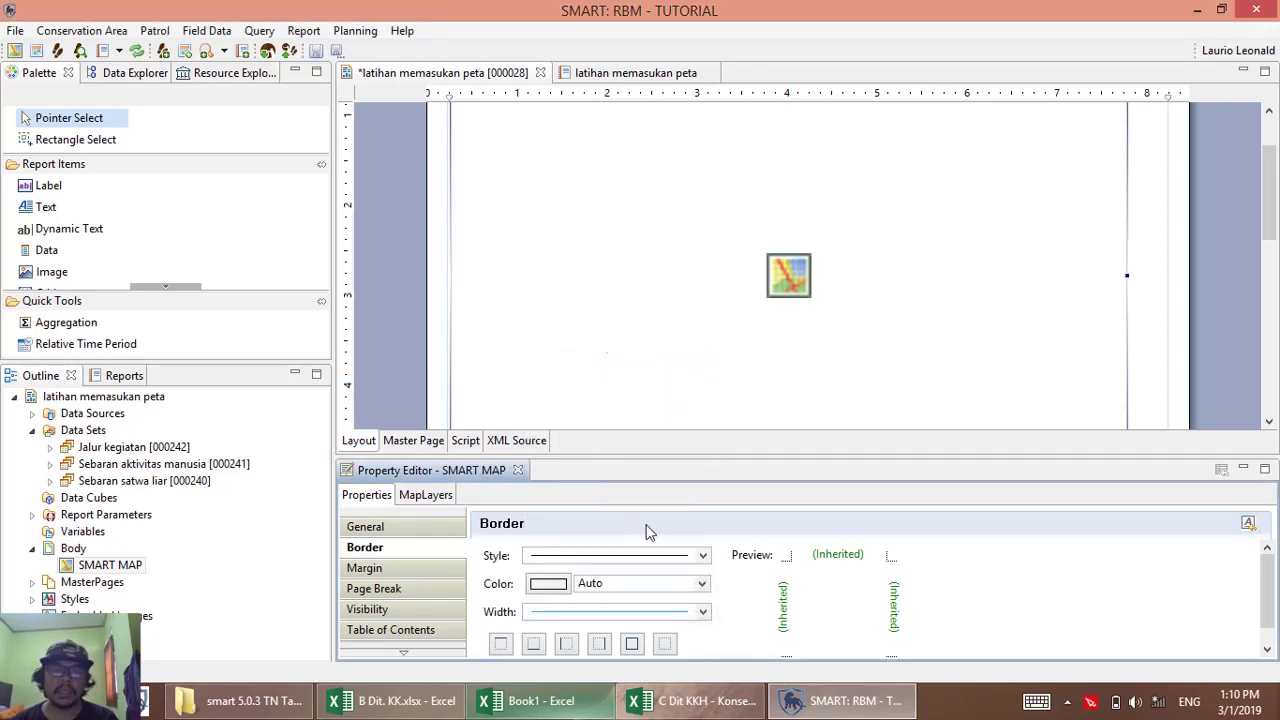
left_click(631, 645)
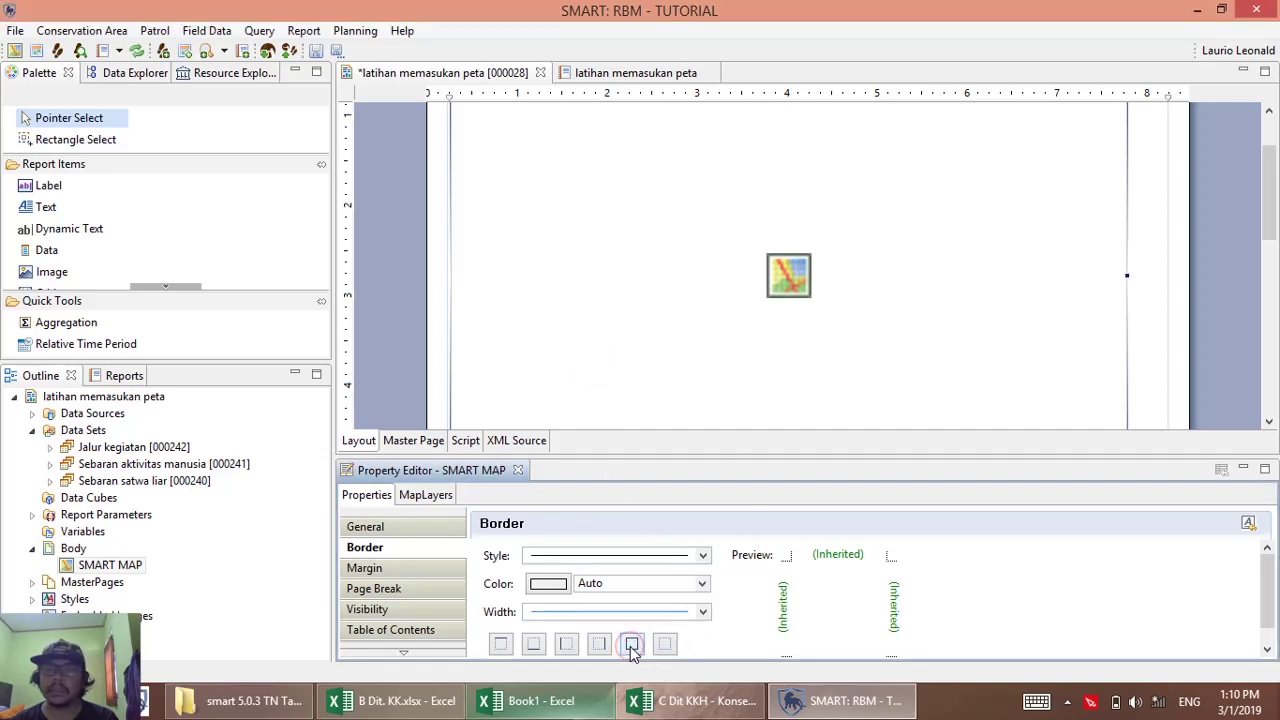
left_click(632, 646)
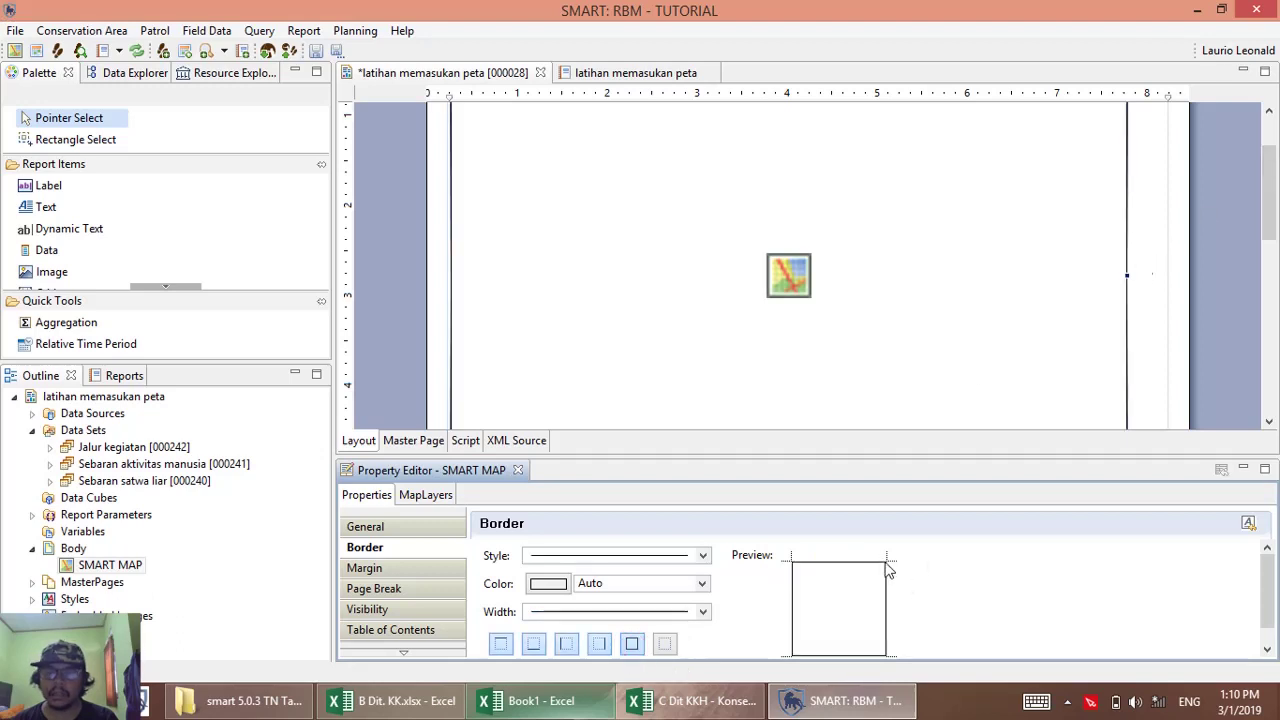
Save the 'latihan memasukan peta' report design.
left_click(1136, 266)
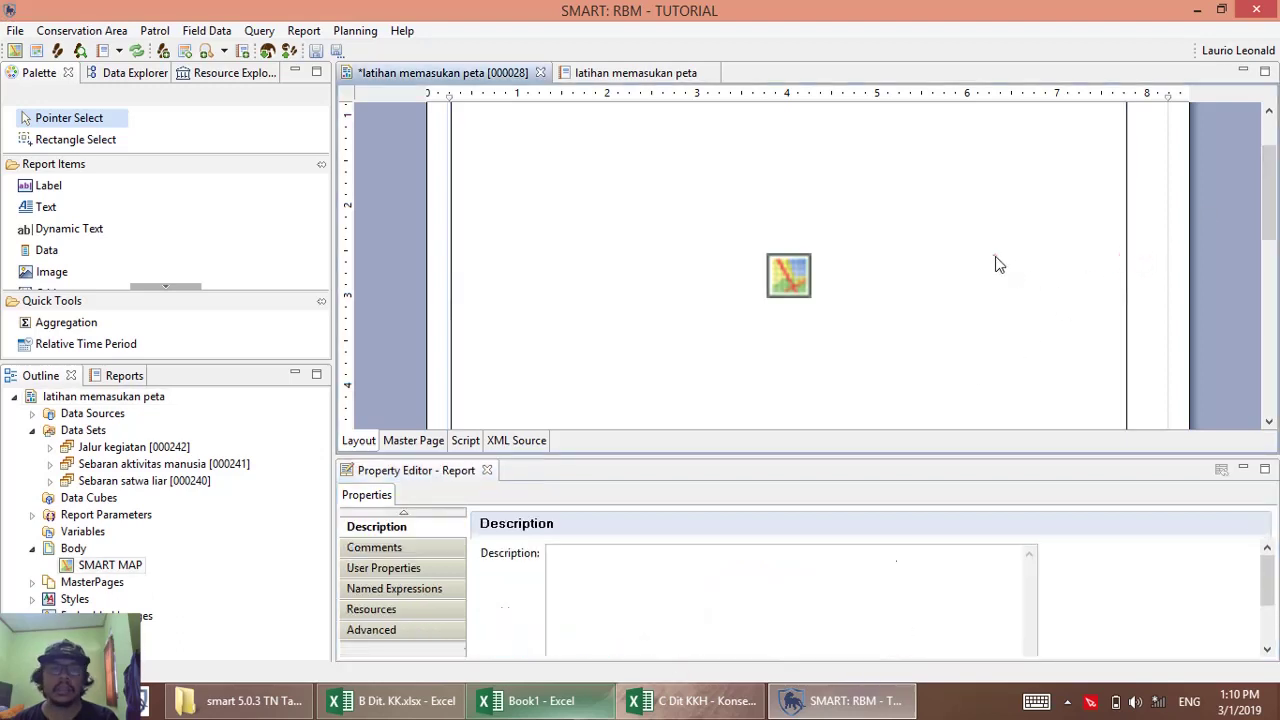
left_click(995, 256)
left_click(317, 52)
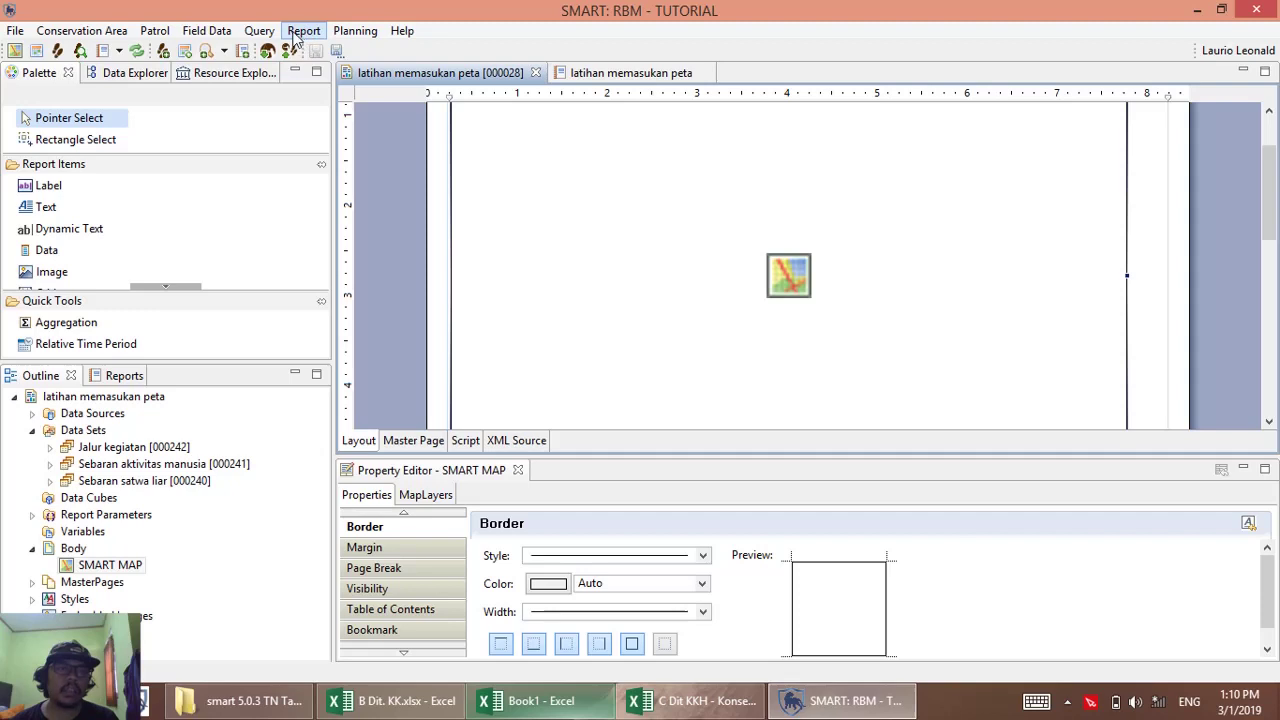
Run 'latihan memasukan peta [000028]' from the Reports list with All Dates and view its output.
left_click(300, 31)
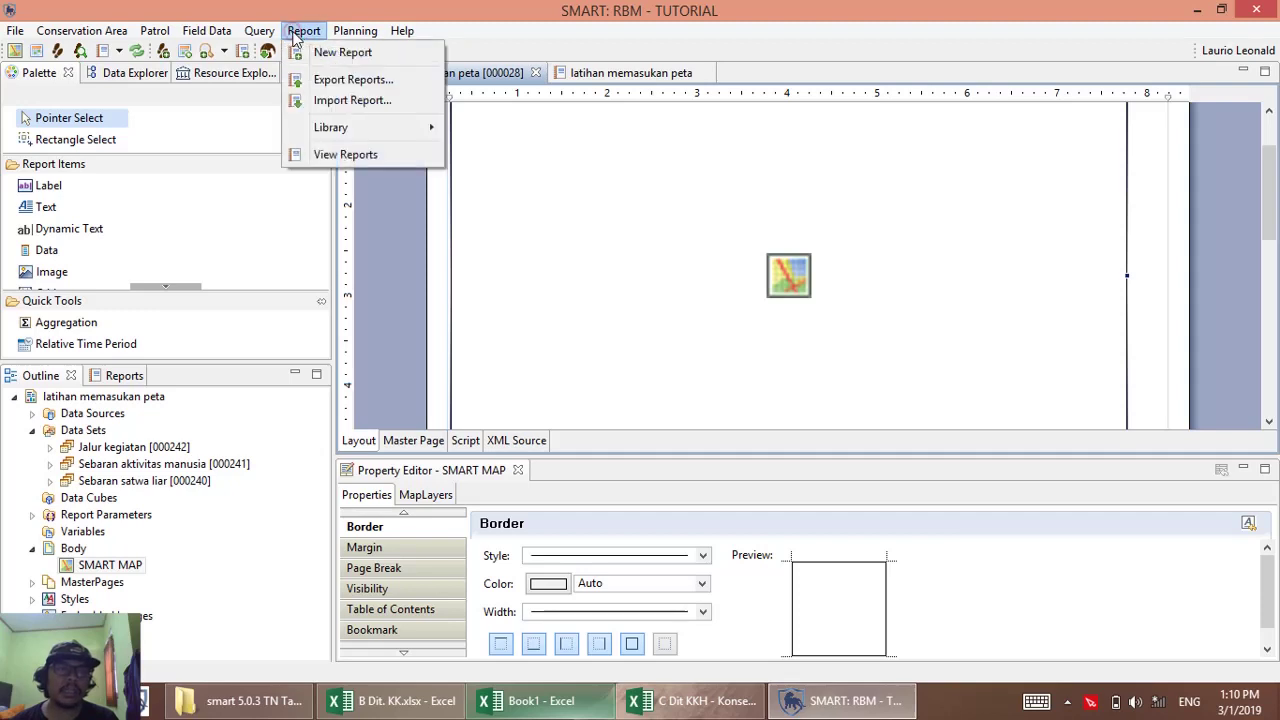
left_click(402, 31)
left_click(657, 309)
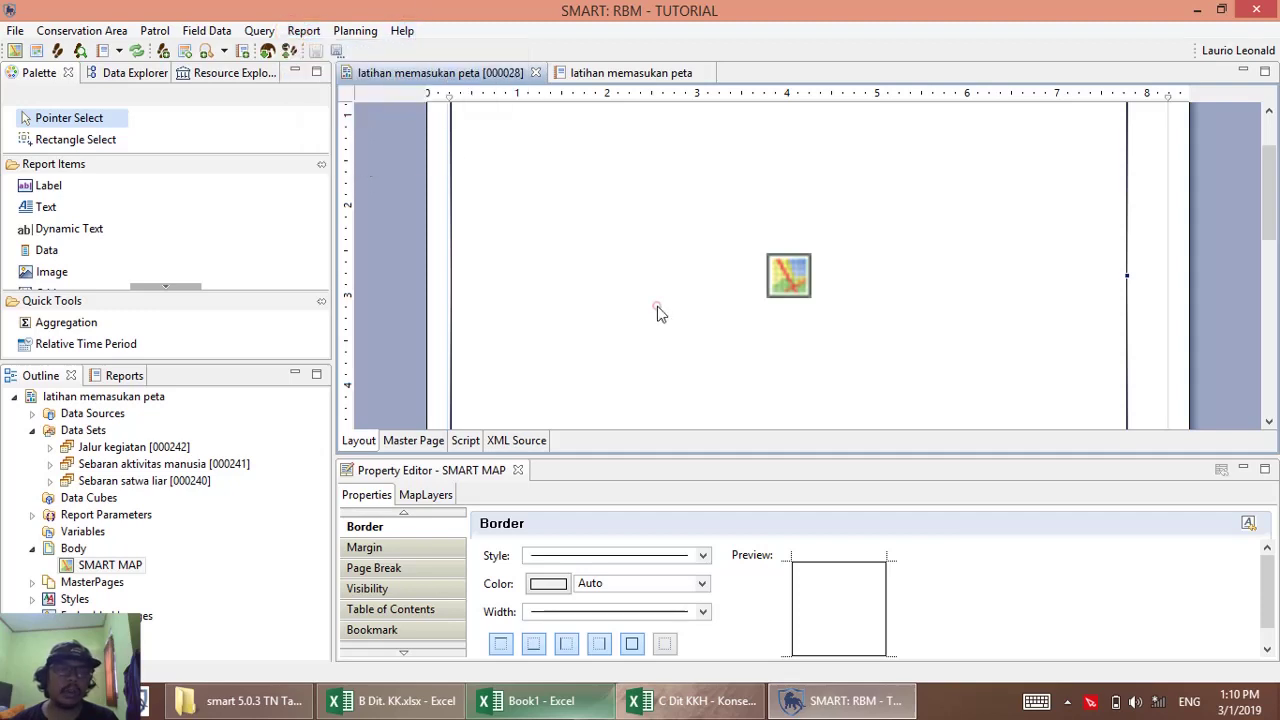
left_click(24, 380)
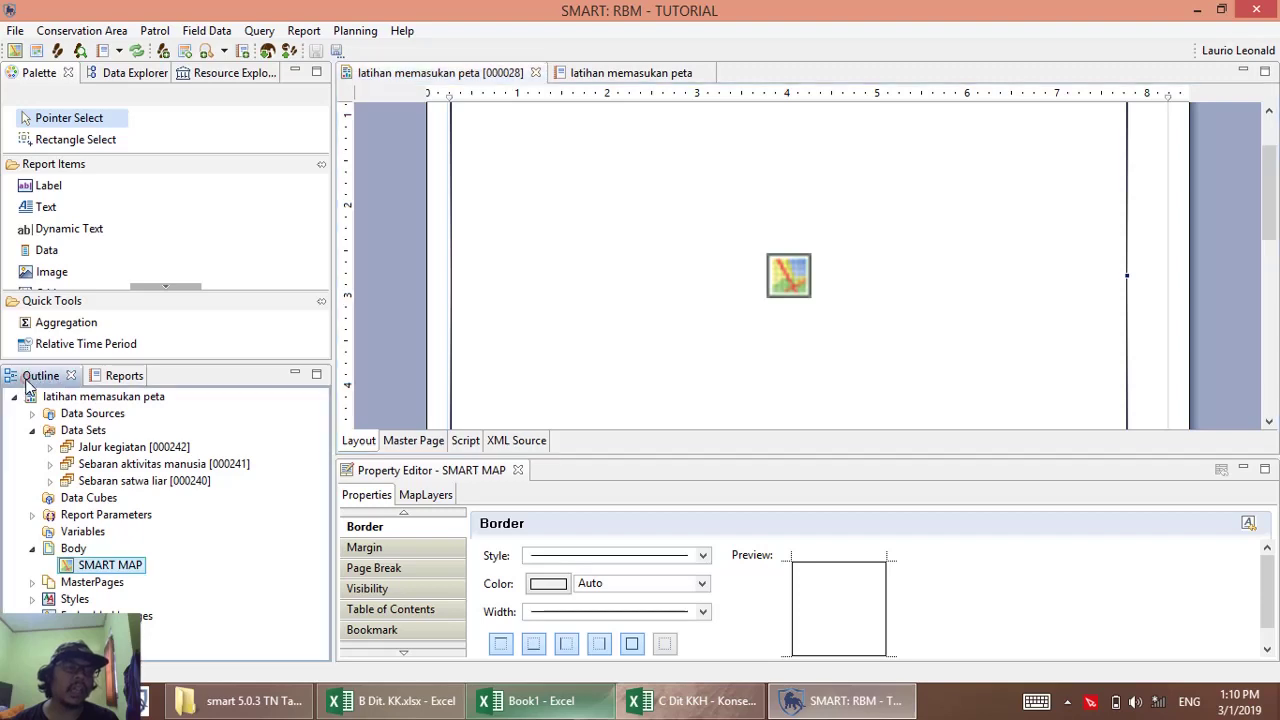
left_click(116, 382)
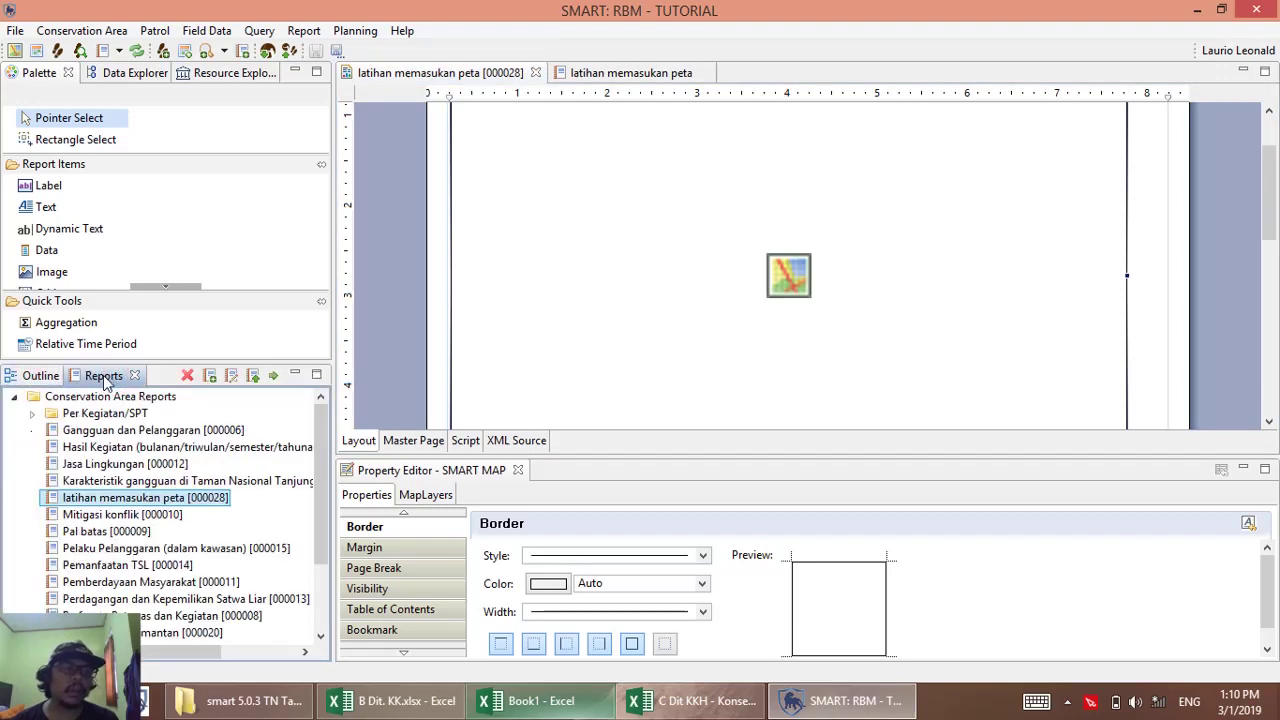
double_click(106, 500)
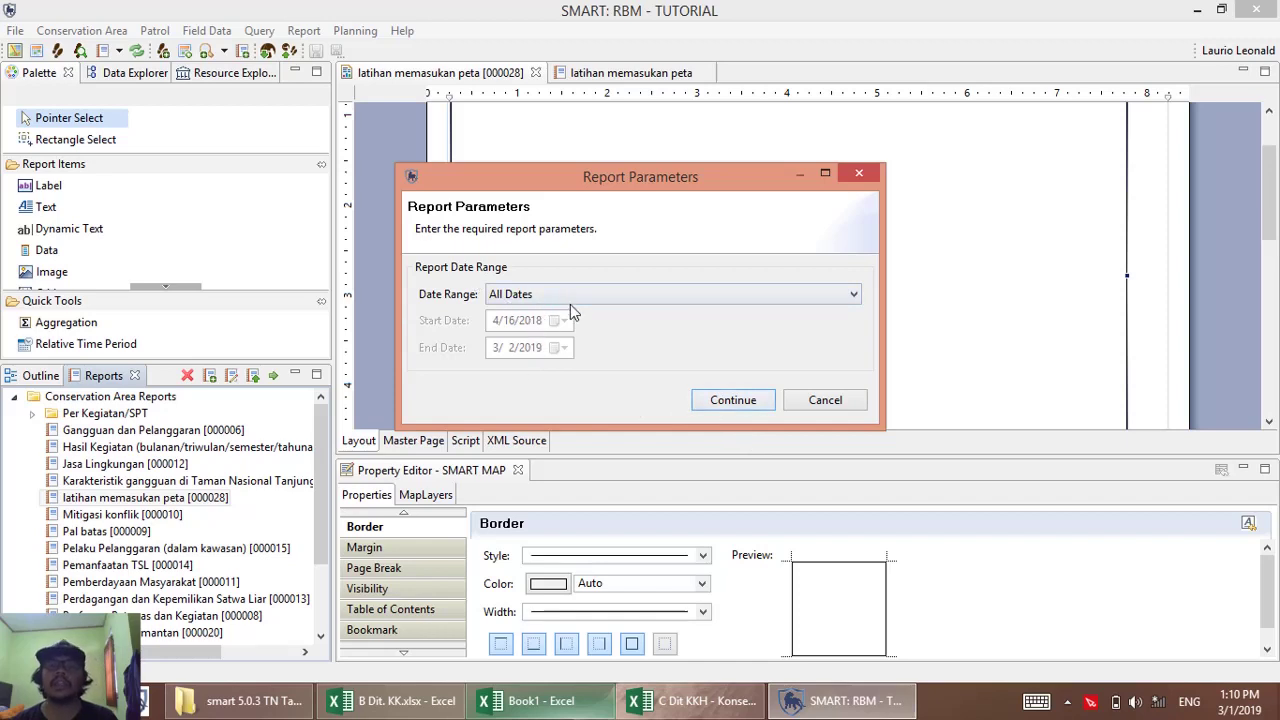
left_click(730, 405)
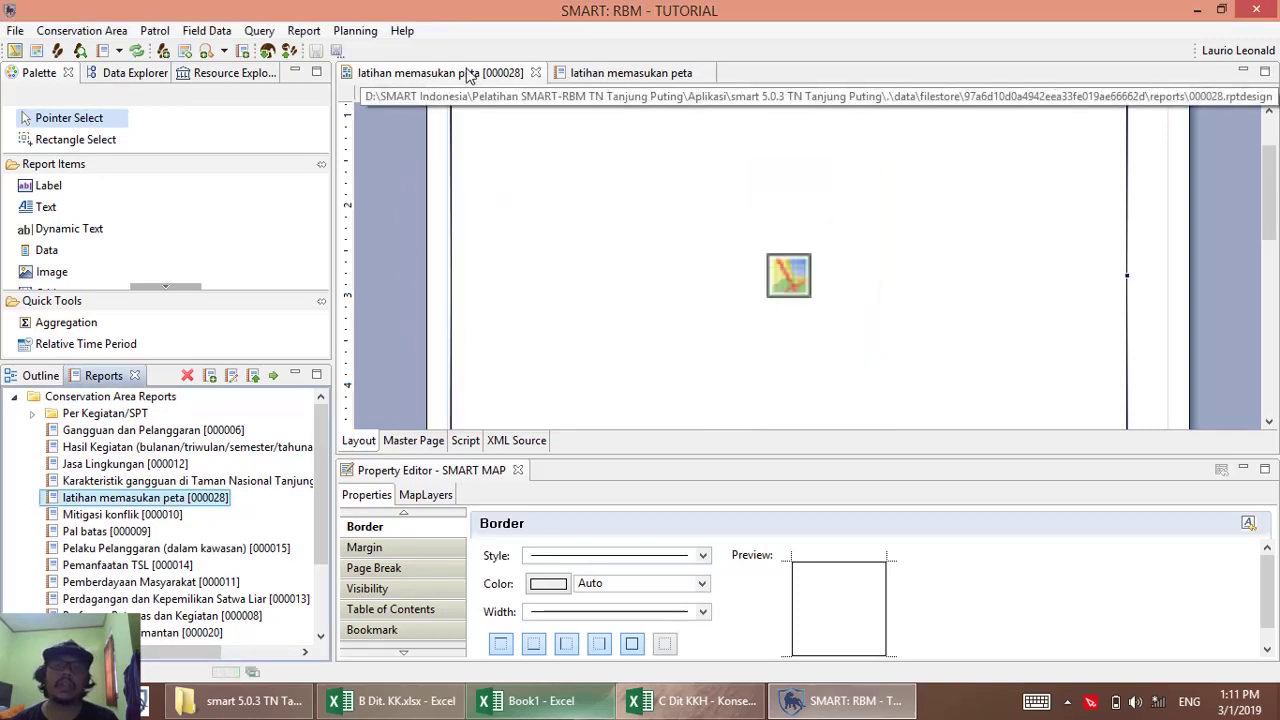
left_click(608, 78)
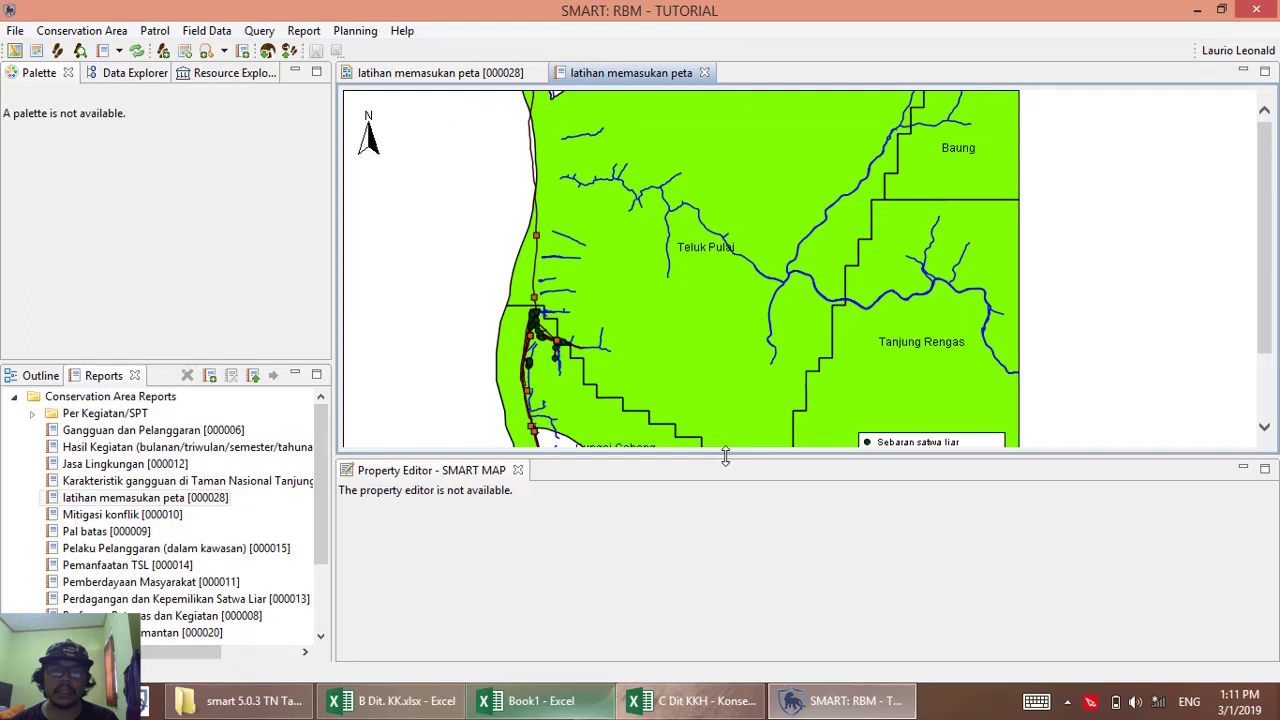
Enlarge the report viewer so the whole map, legend and scale bar show.
left_click_drag(725, 456, 714, 618)
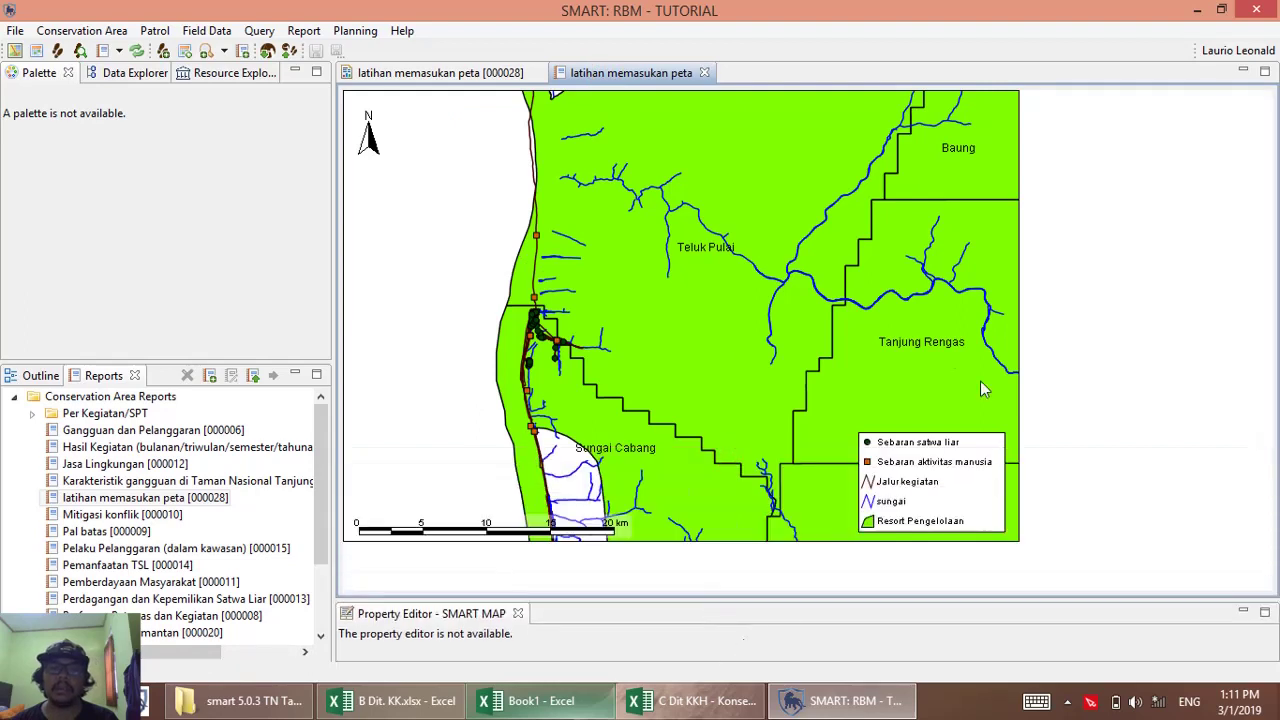